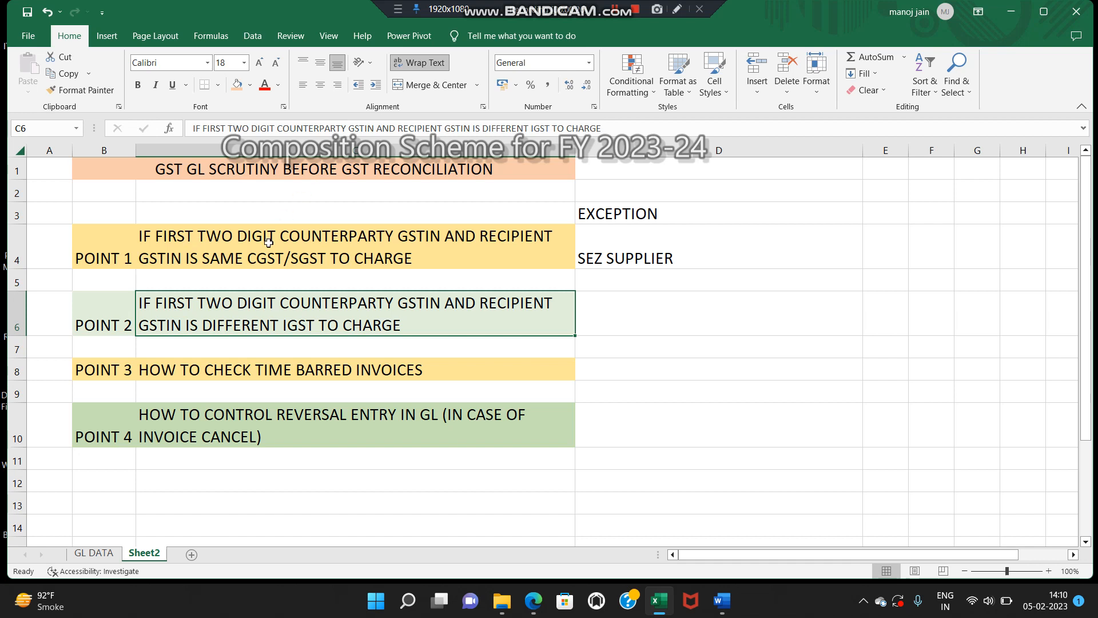
Review the GST GL scrutiny points on Sheet2, including the same-state CGST/SGST rule and the different-state IGST rule.
{"action": "left_click", "coordinate": [103, 439]}
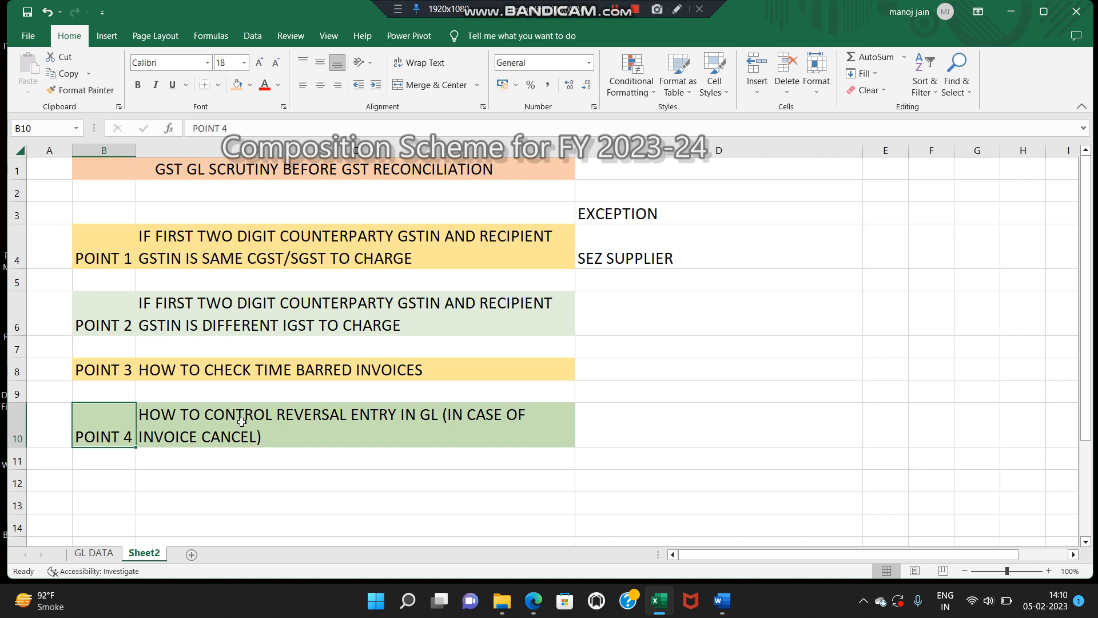
{"action": "left_click", "coordinate": [106, 258]}
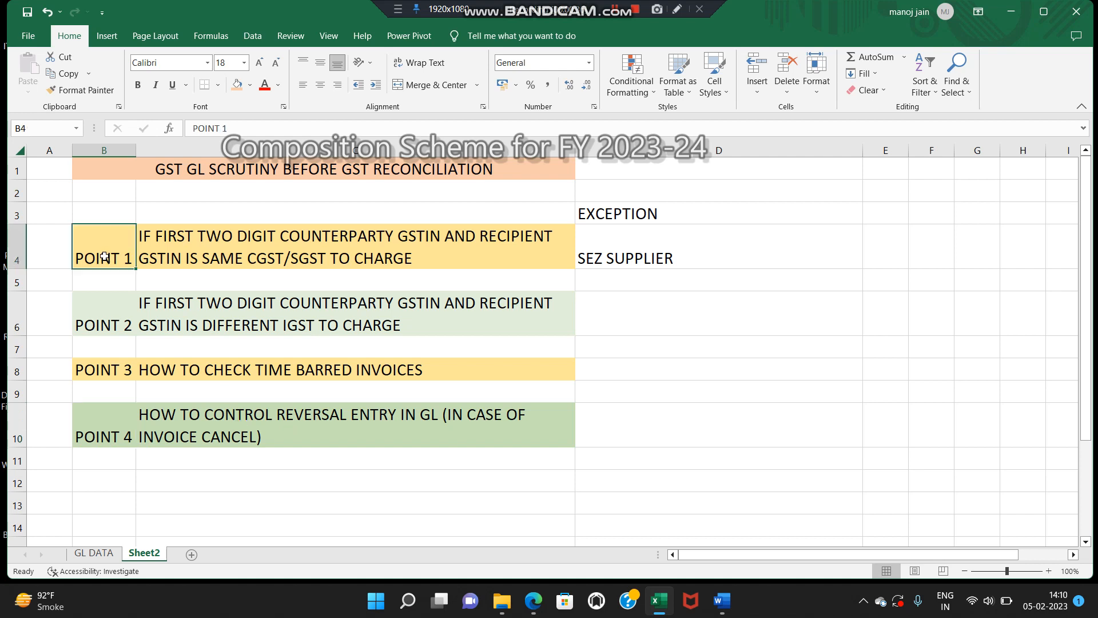
{"action": "left_click", "coordinate": [124, 328]}
{"action": "left_click", "coordinate": [197, 255]}
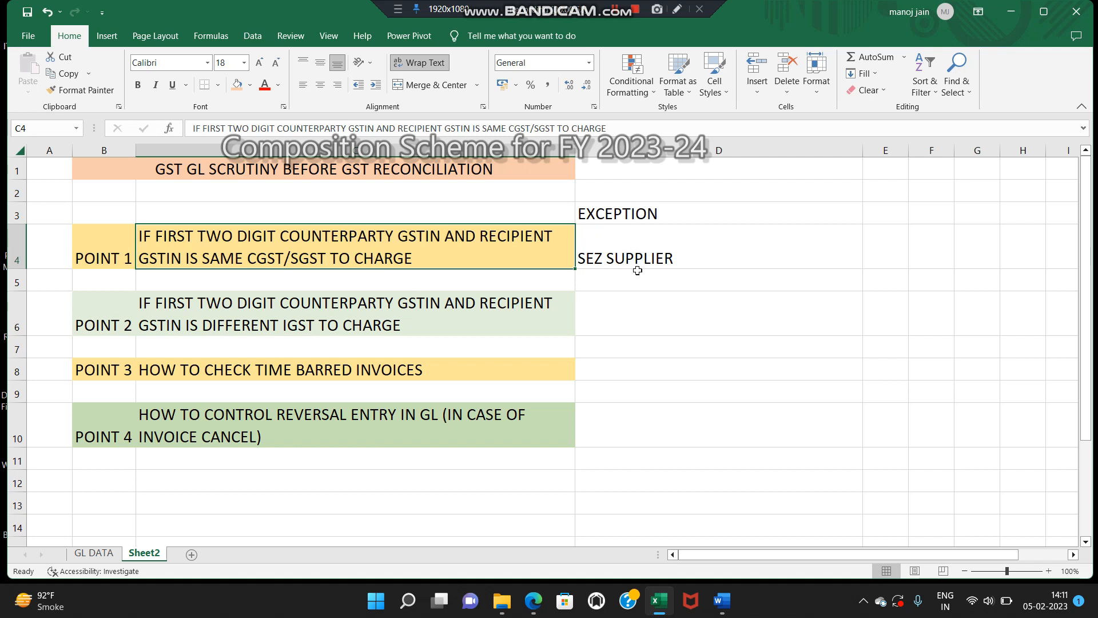
{"action": "left_click", "coordinate": [275, 324]}
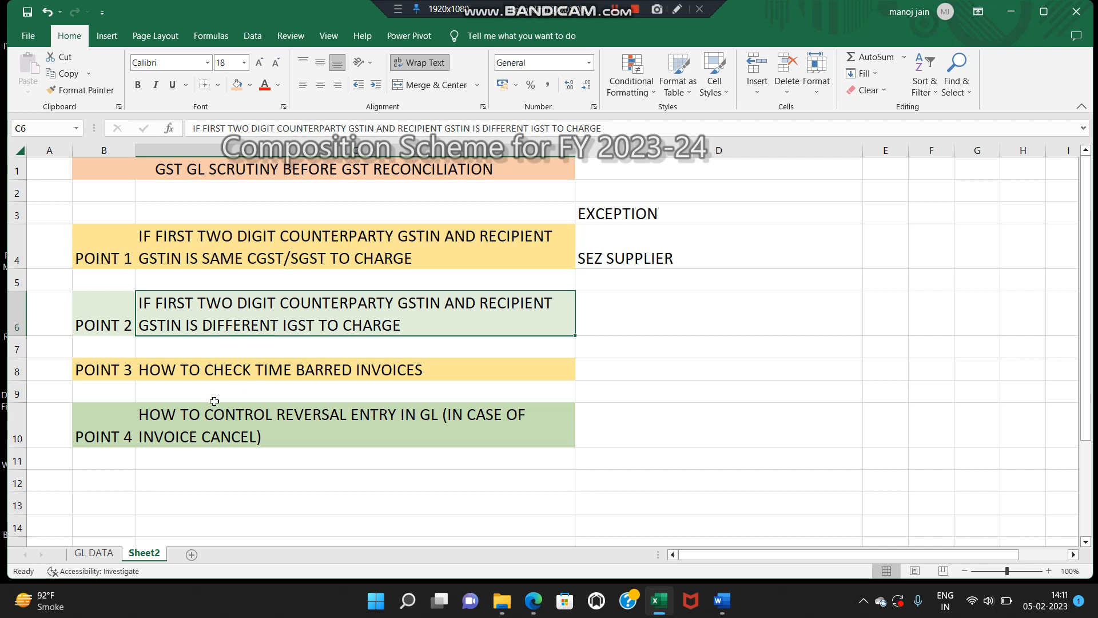
Examine the column headings of the GL DATA sheet, from the entity GSTIN through the tax amounts to REMARK.
{"action": "left_click", "coordinate": [93, 552]}
{"action": "left_click", "coordinate": [174, 367]}
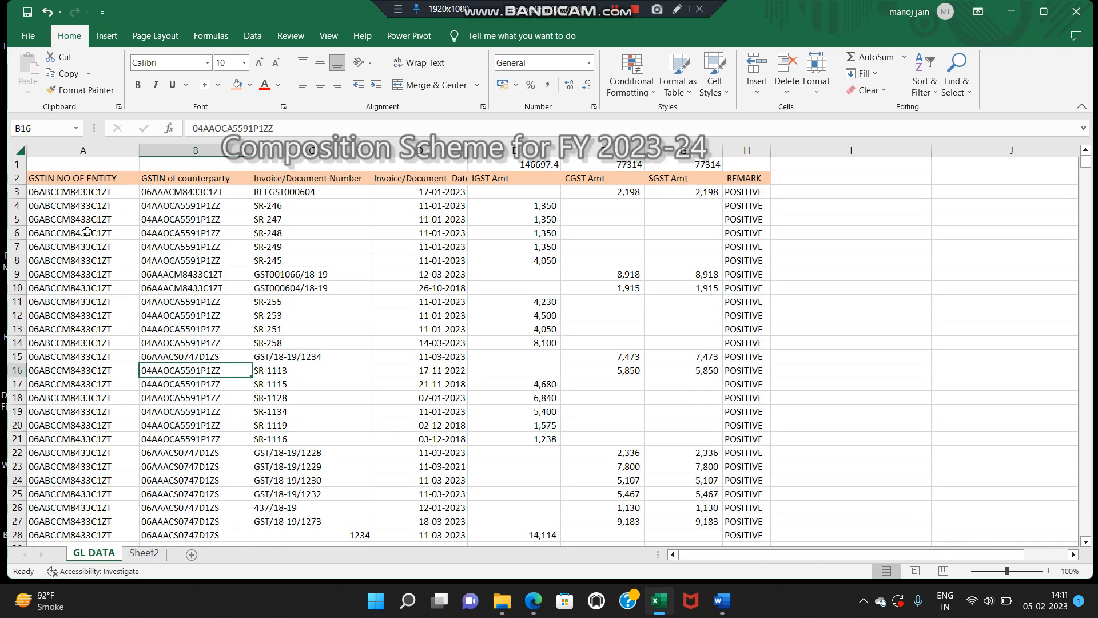
{"action": "left_click", "coordinate": [76, 179]}
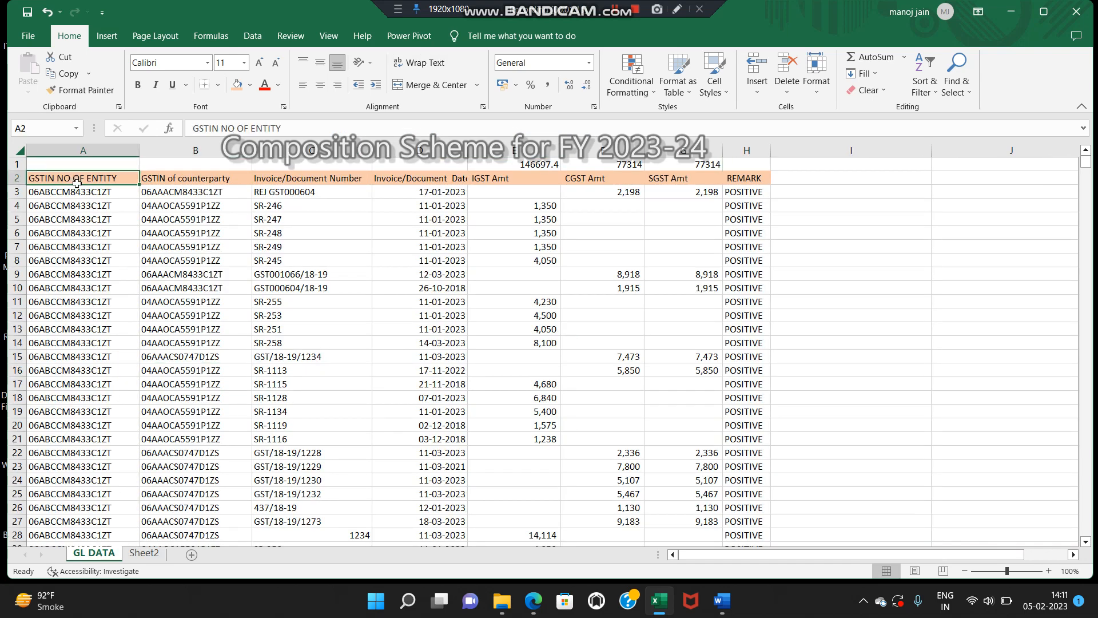
{"action": "left_click", "coordinate": [197, 179]}
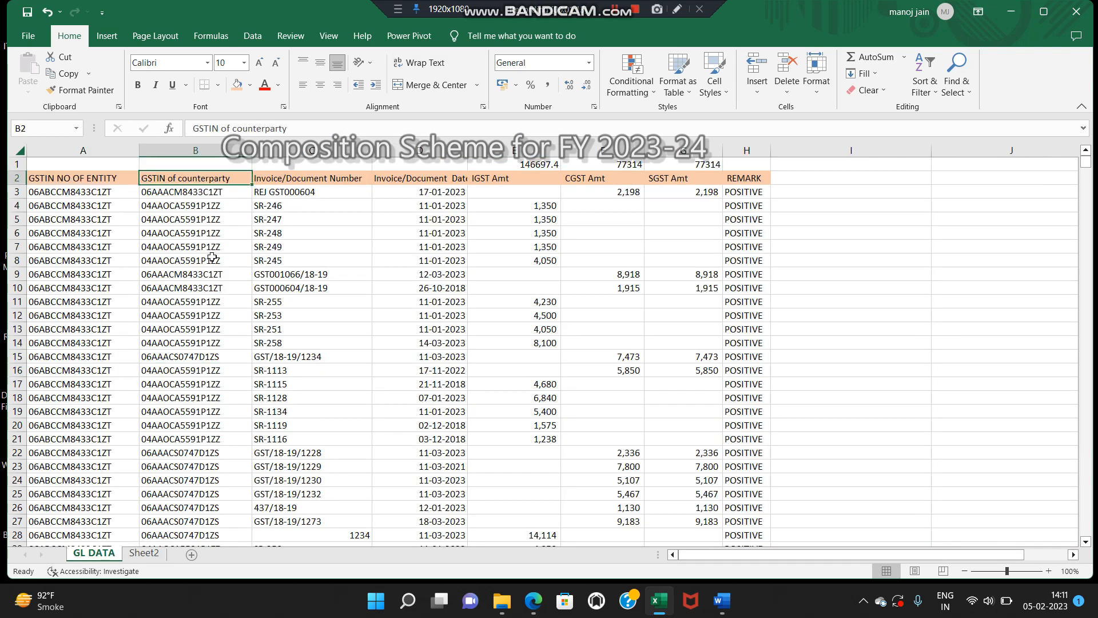
{"action": "left_click", "coordinate": [340, 180]}
{"action": "left_click", "coordinate": [384, 181]}
{"action": "left_click_drag", "start_coordinate": [493, 176], "coordinate": [657, 174]}
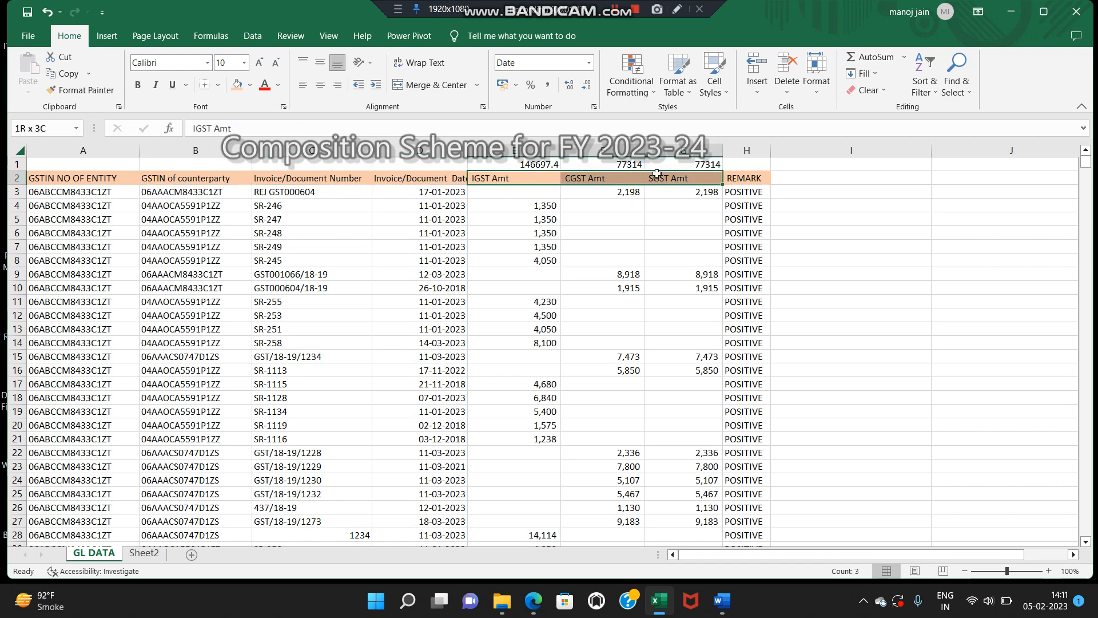
{"action": "left_click", "coordinate": [748, 177]}
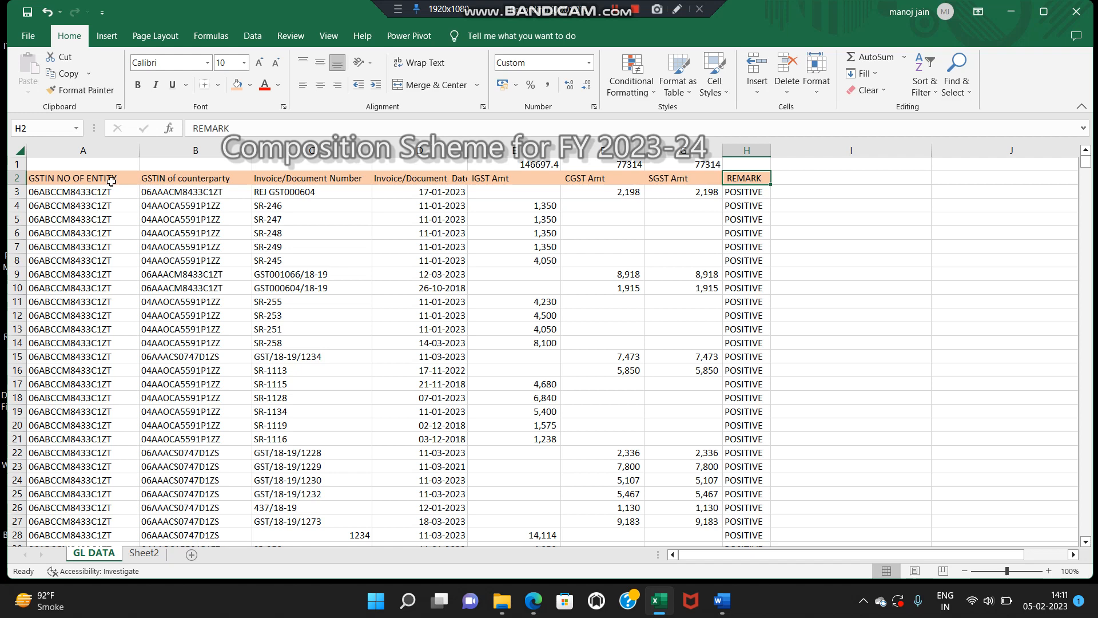
Insert a blank column before Invoice/Document Number and head it STATE CODE in row 2.
{"action": "left_click", "coordinate": [318, 147]}
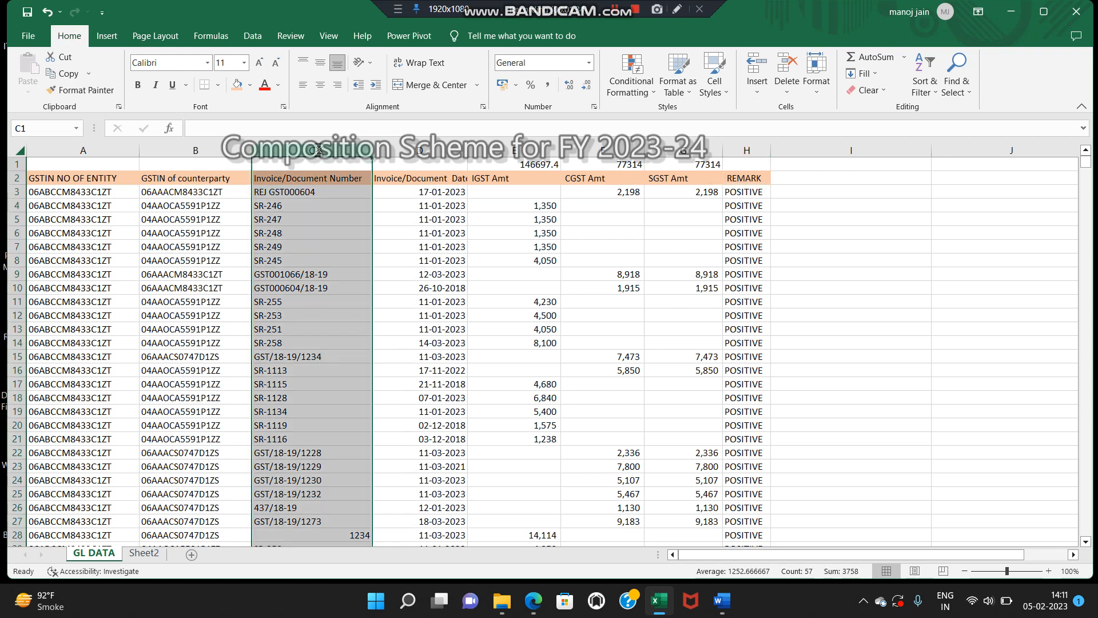
{"action": "key", "text": "ctrl+shift+equal"}
{"action": "key", "text": "Down"}
{"action": "type", "text": "STATE C"}
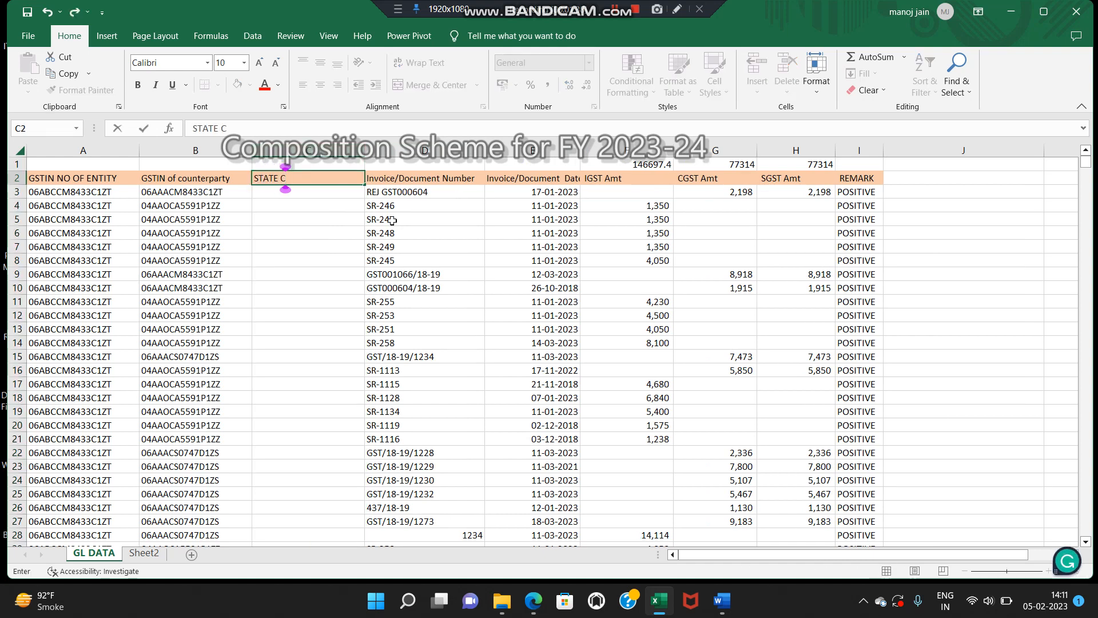
{"action": "type", "text": "ODE"}
{"action": "key", "text": "Return"}
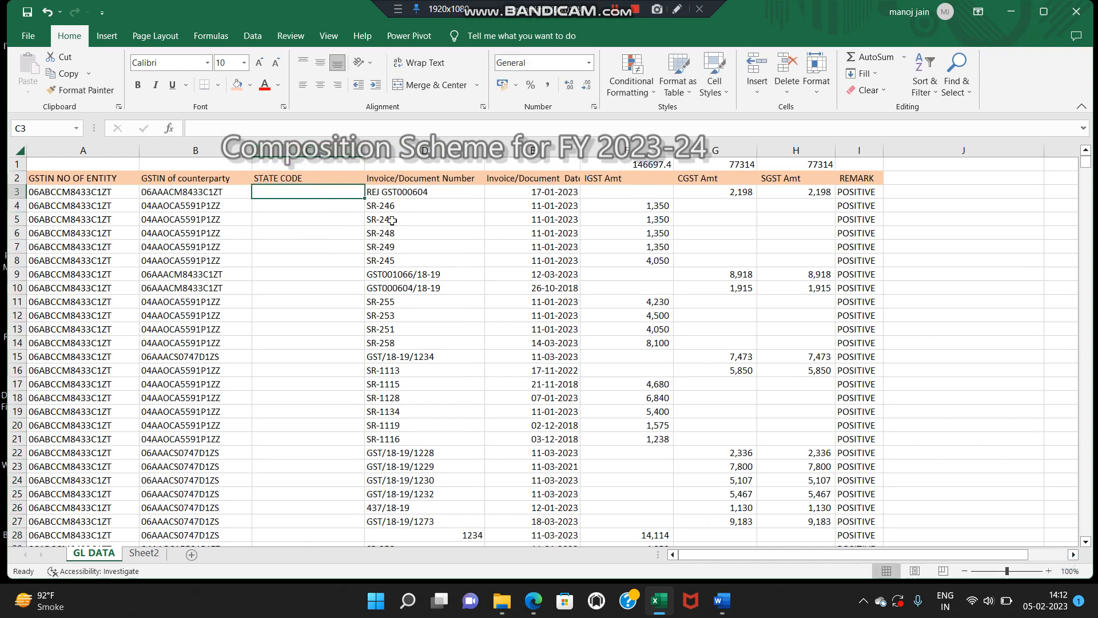
Extract the first two digits of the counterparty GSTIN in C3 with the formula =LEFT(B3,2).
{"action": "left_click", "coordinate": [193, 150]}
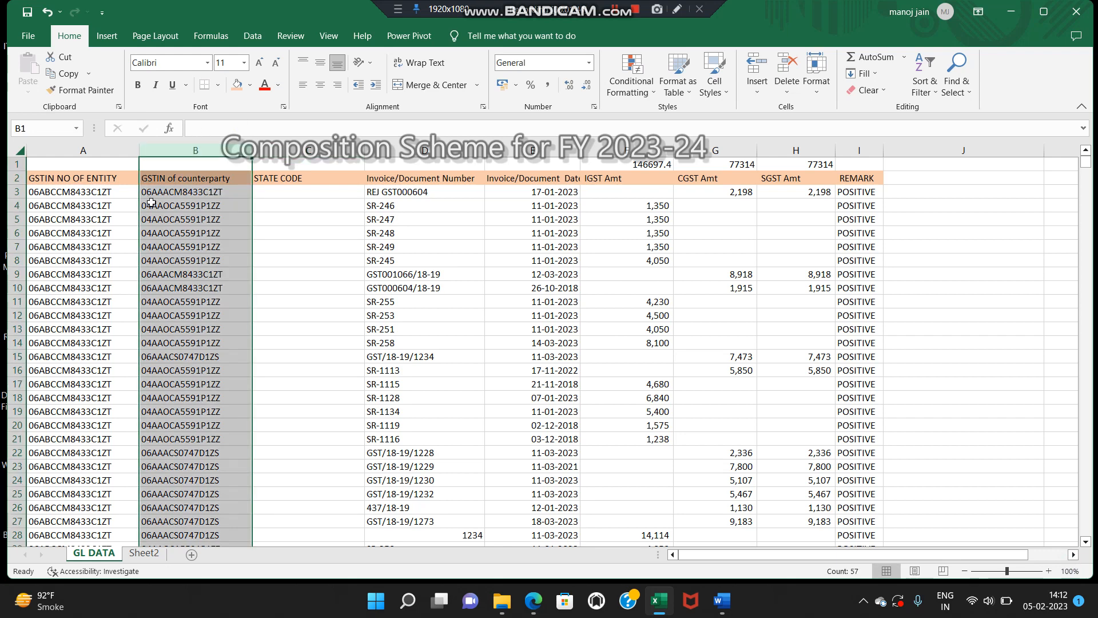
{"action": "left_click", "coordinate": [272, 192]}
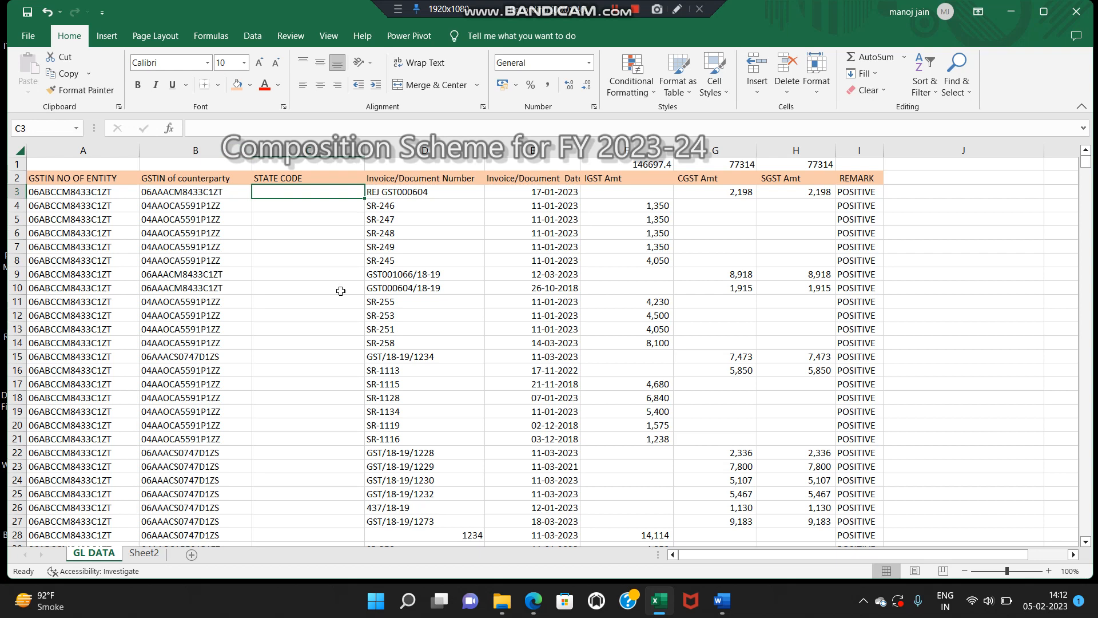
{"action": "type", "text": "=L"}
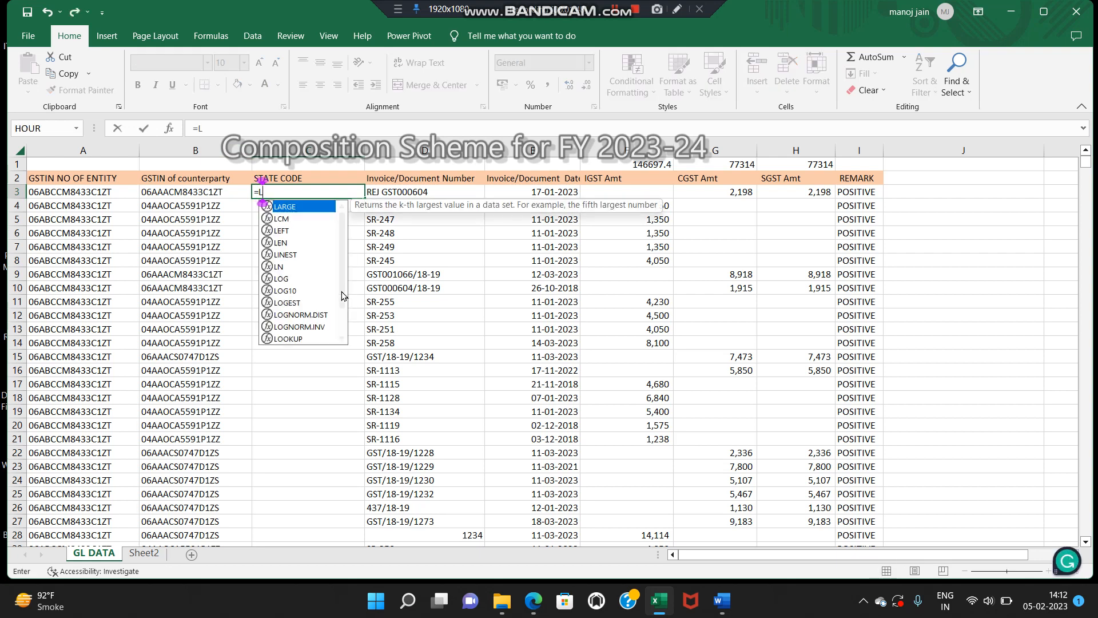
{"action": "type", "text": "EFT("}
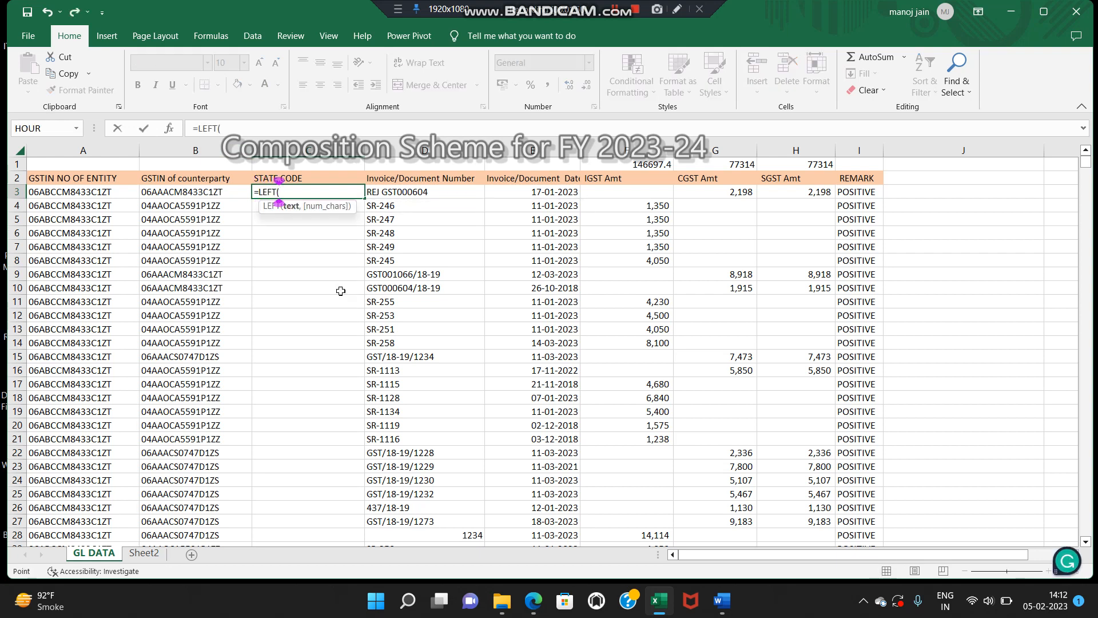
{"action": "key", "text": "Left"}
{"action": "type", "text": ",2"}
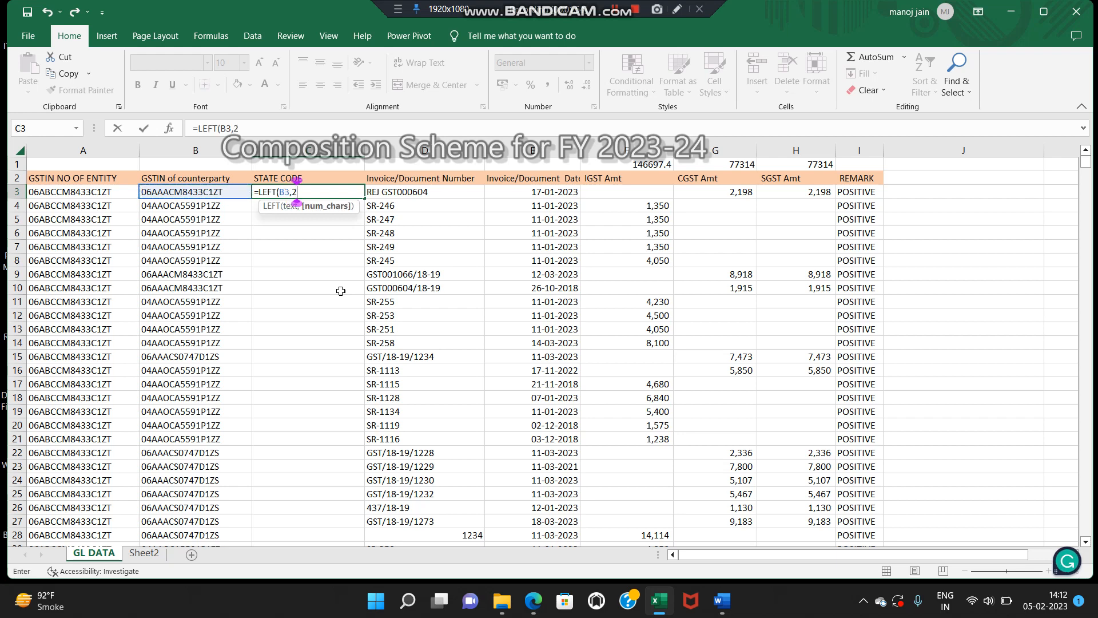
{"action": "key", "text": "Return"}
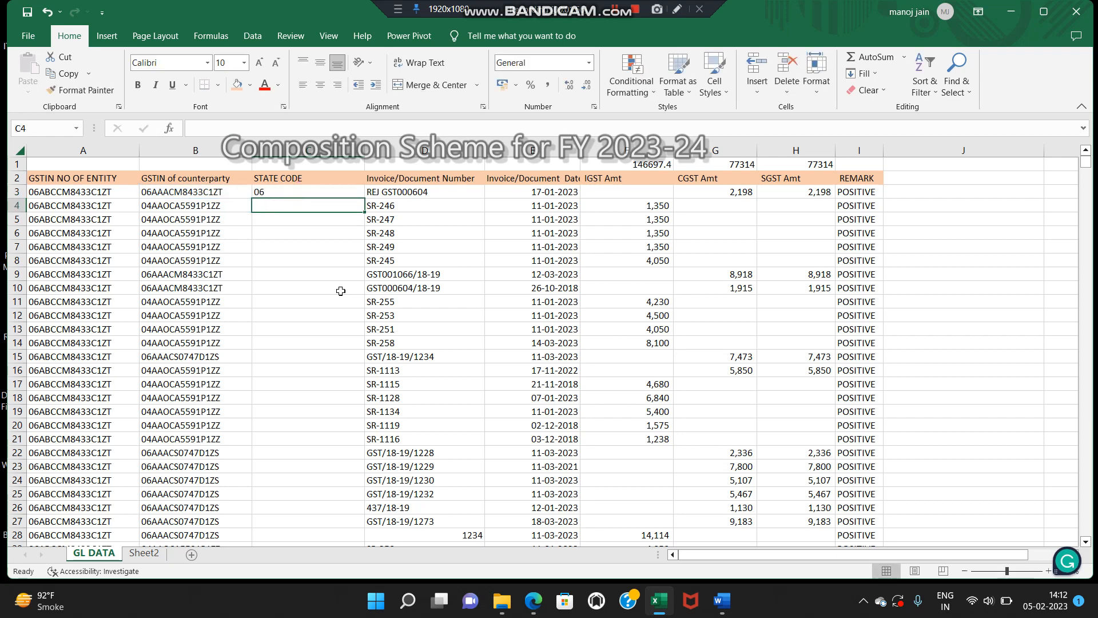
Fill the state code formula from C3 down to the last data row, C58.
{"action": "left_click", "coordinate": [272, 194]}
{"action": "left_click", "coordinate": [206, 195]}
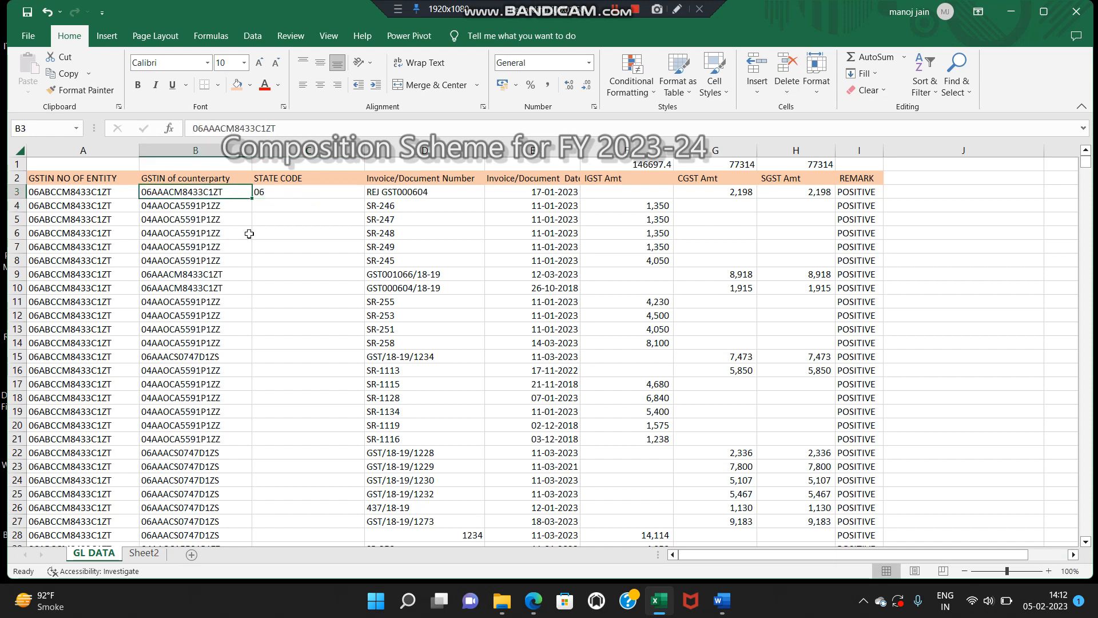
{"action": "key", "text": "ctrl+Down"}
{"action": "key", "text": "Right"}
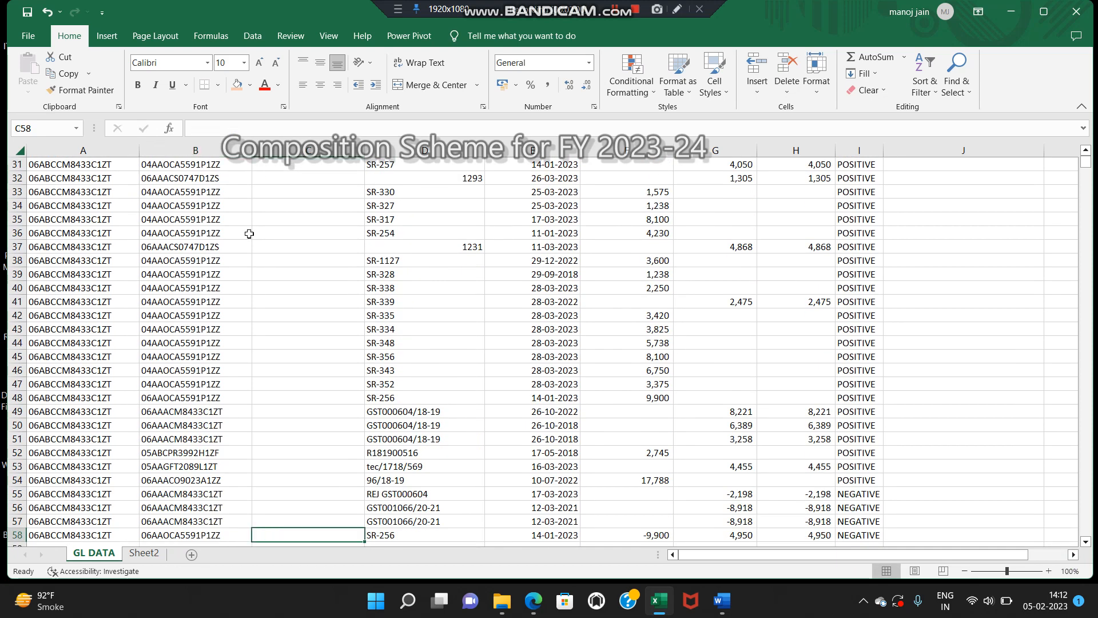
{"action": "key", "text": "ctrl+shift+Up"}
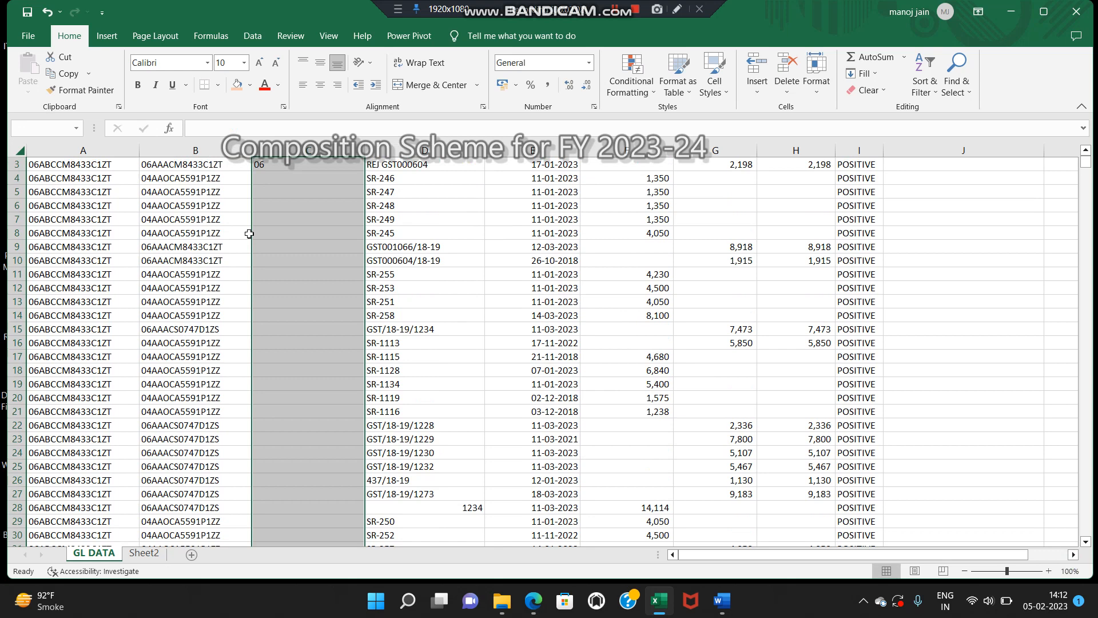
{"action": "key", "text": "ctrl+d"}
{"action": "key", "text": "ctrl+Up"}
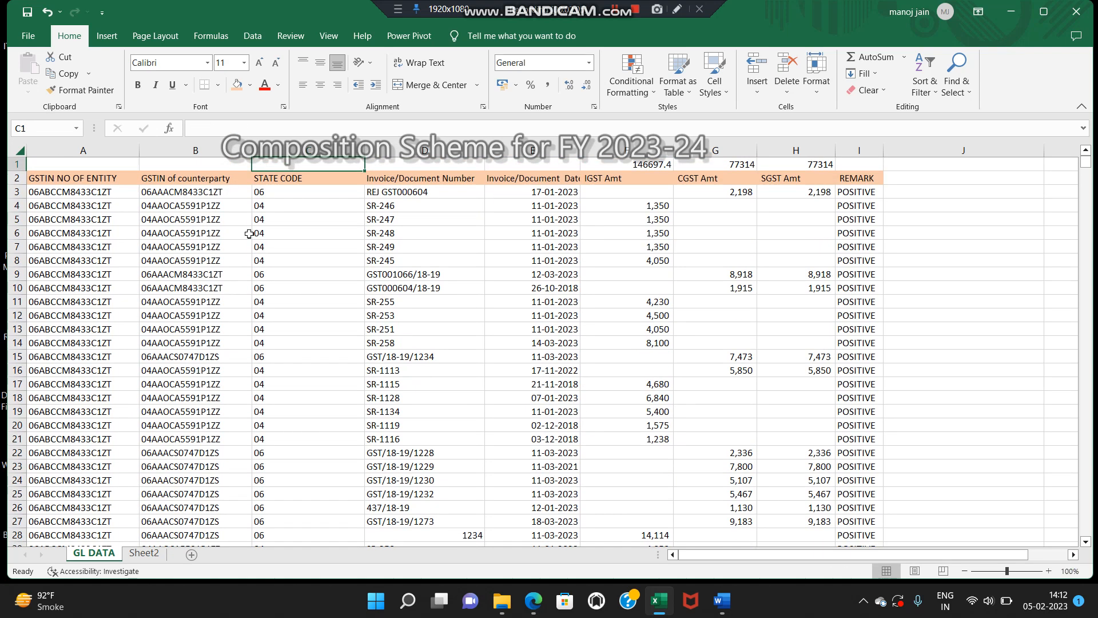
Turn on AutoFilter for the header row 2.
{"action": "key", "text": "shift+space"}
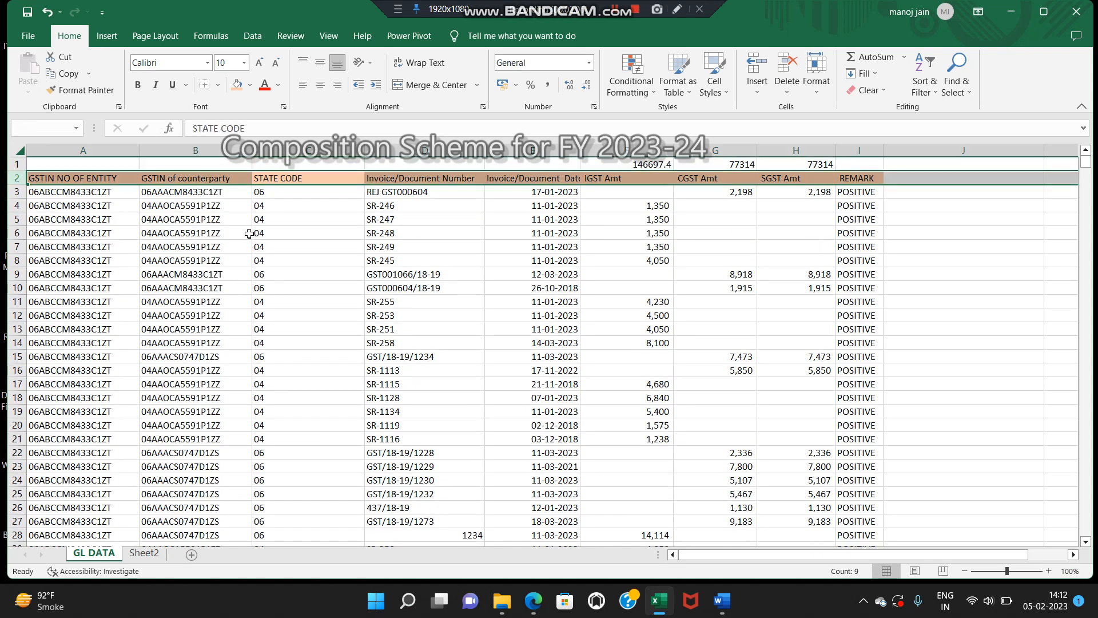
{"action": "key", "text": "ctrl+shift+l"}
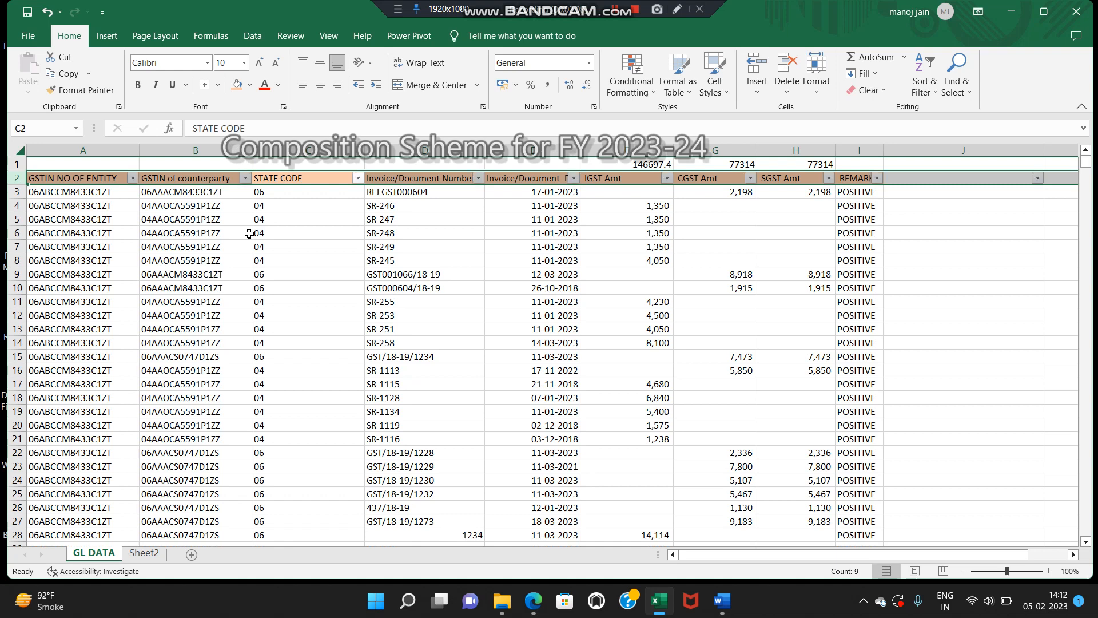
{"action": "left_click", "coordinate": [63, 196]}
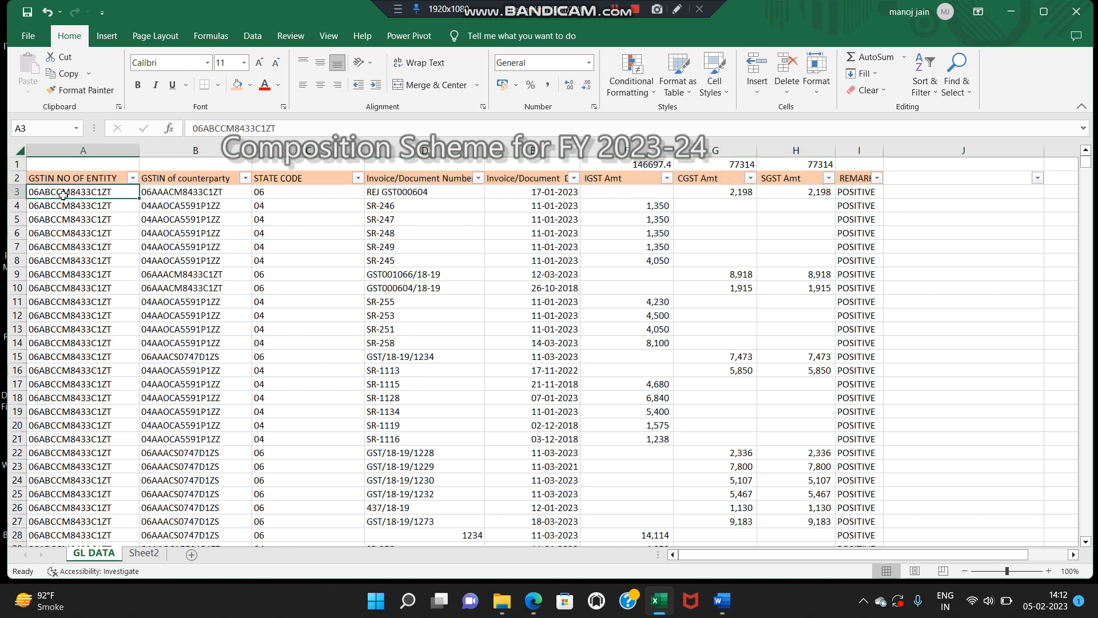
Filter the STATE CODE column to show only 06.
{"action": "left_click", "coordinate": [293, 178]}
{"action": "left_click", "coordinate": [358, 178]}
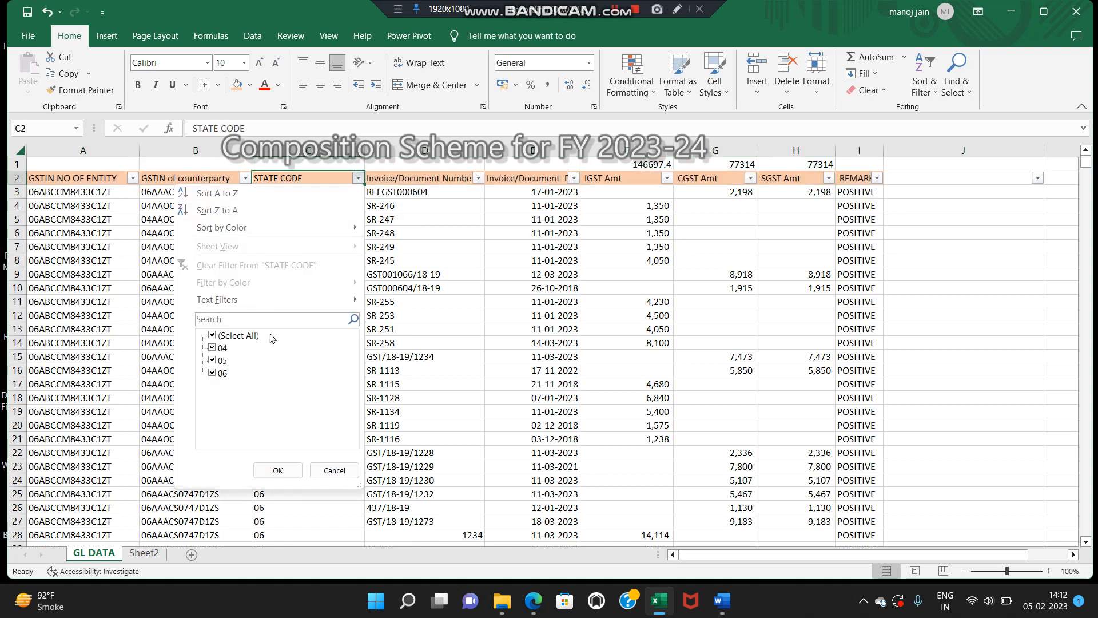
{"action": "left_click", "coordinate": [247, 337]}
{"action": "left_click", "coordinate": [229, 373]}
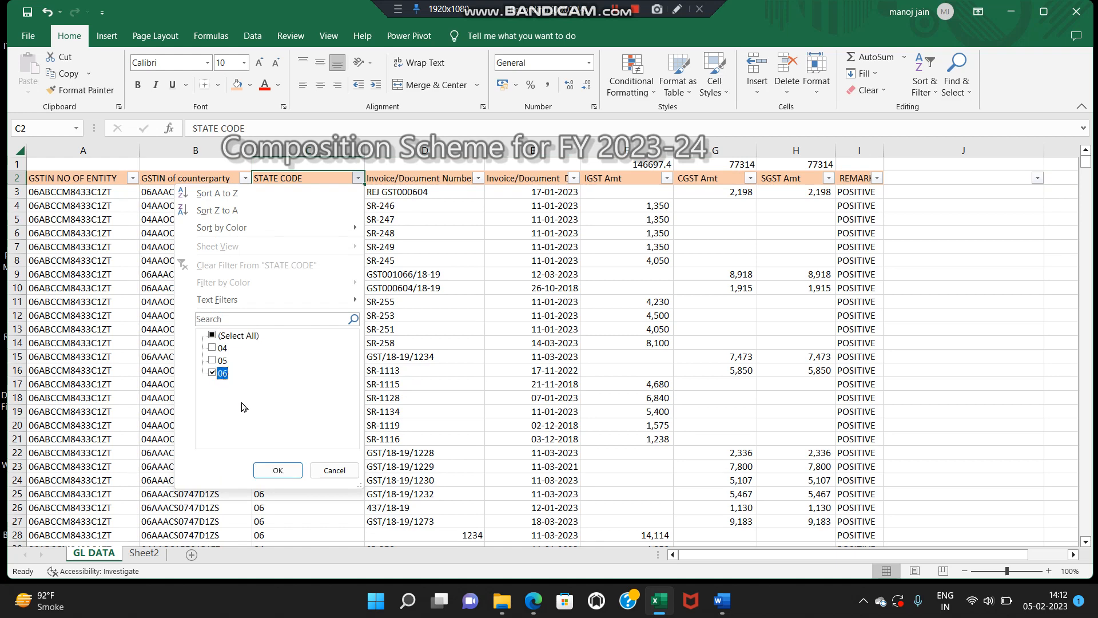
{"action": "left_click", "coordinate": [277, 470]}
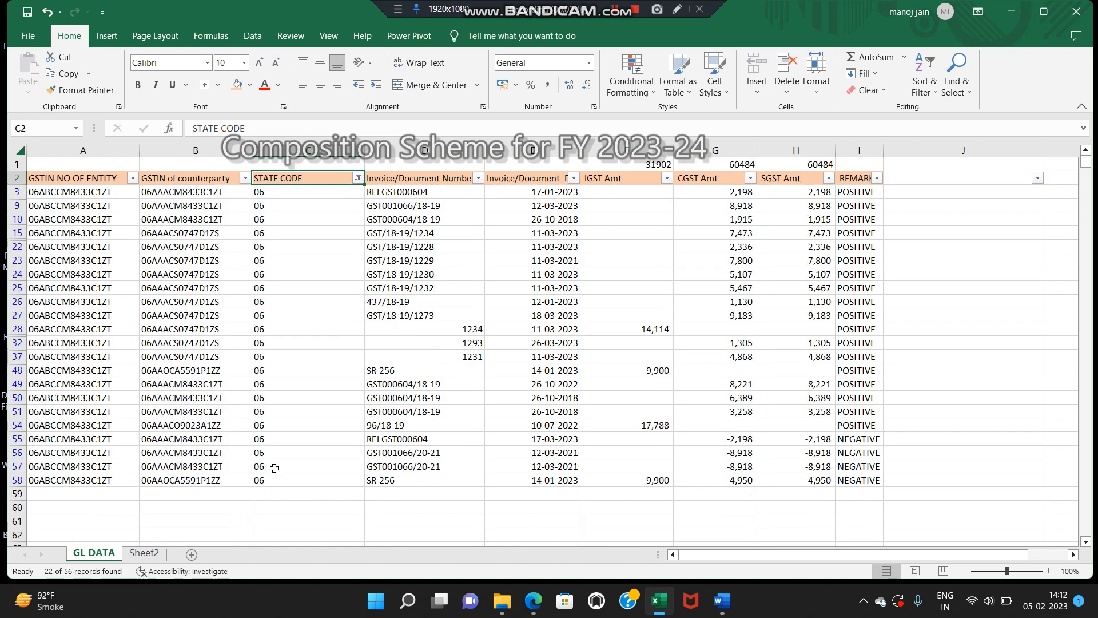
Check the IGST, CGST and SGST amounts of the filtered rows for IGST charged on same-state invoices.
{"action": "left_click_drag", "start_coordinate": [630, 183], "coordinate": [877, 182]}
{"action": "left_click", "coordinate": [795, 247]}
{"action": "left_click_drag", "start_coordinate": [638, 332], "coordinate": [634, 479]}
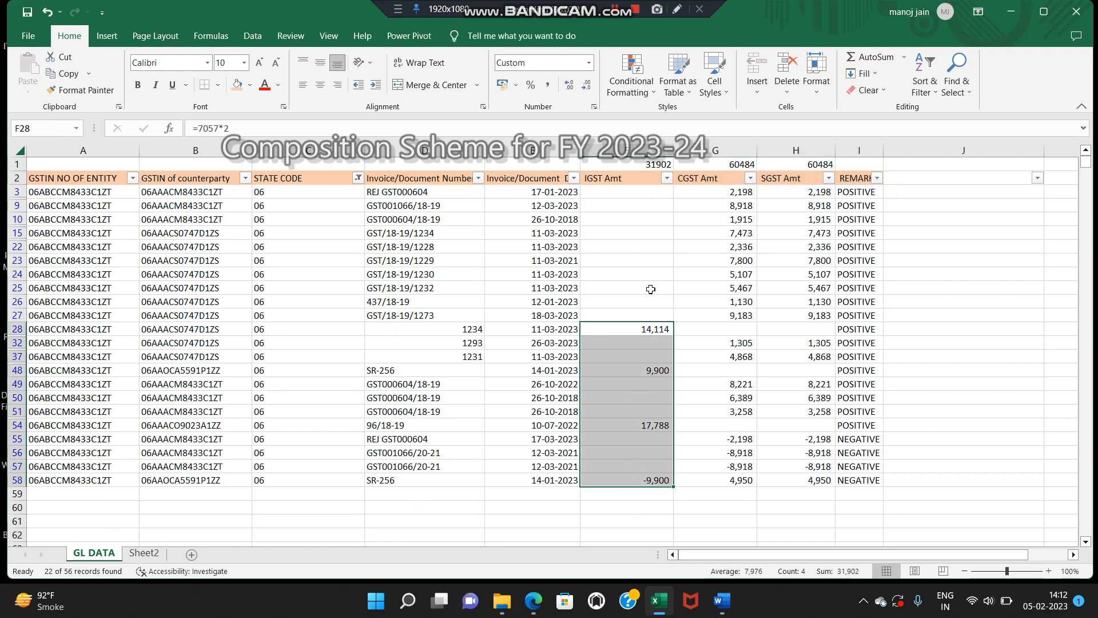
Filter the IGST Amt column to exclude blanks, leaving only same-state rows that carry an IGST amount.
{"action": "left_click", "coordinate": [632, 180]}
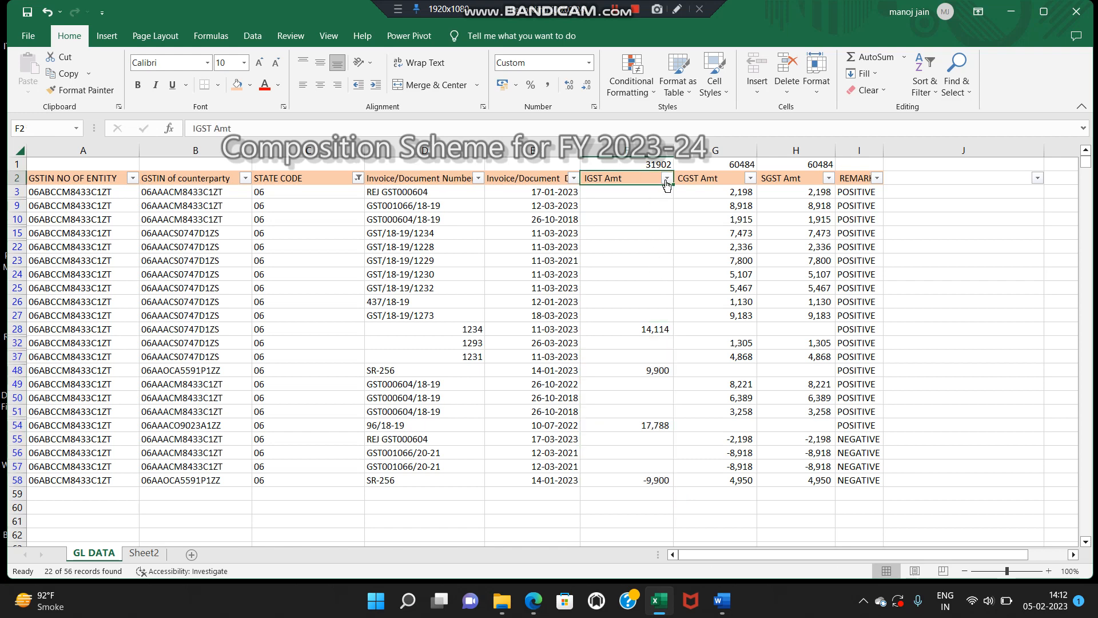
{"action": "left_click", "coordinate": [667, 178]}
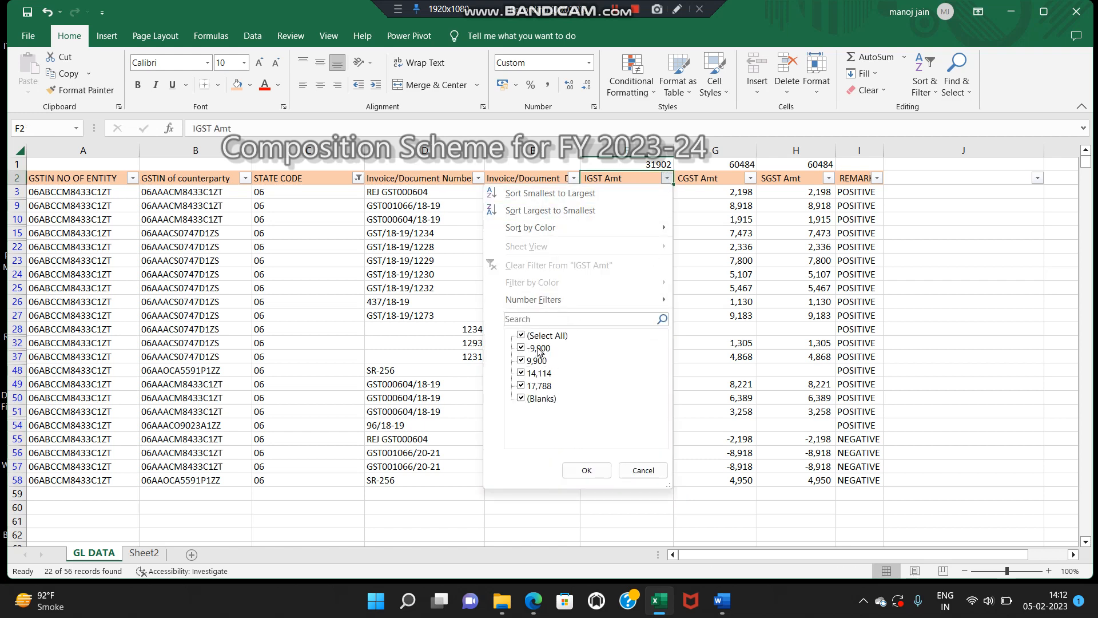
{"action": "left_click", "coordinate": [582, 467]}
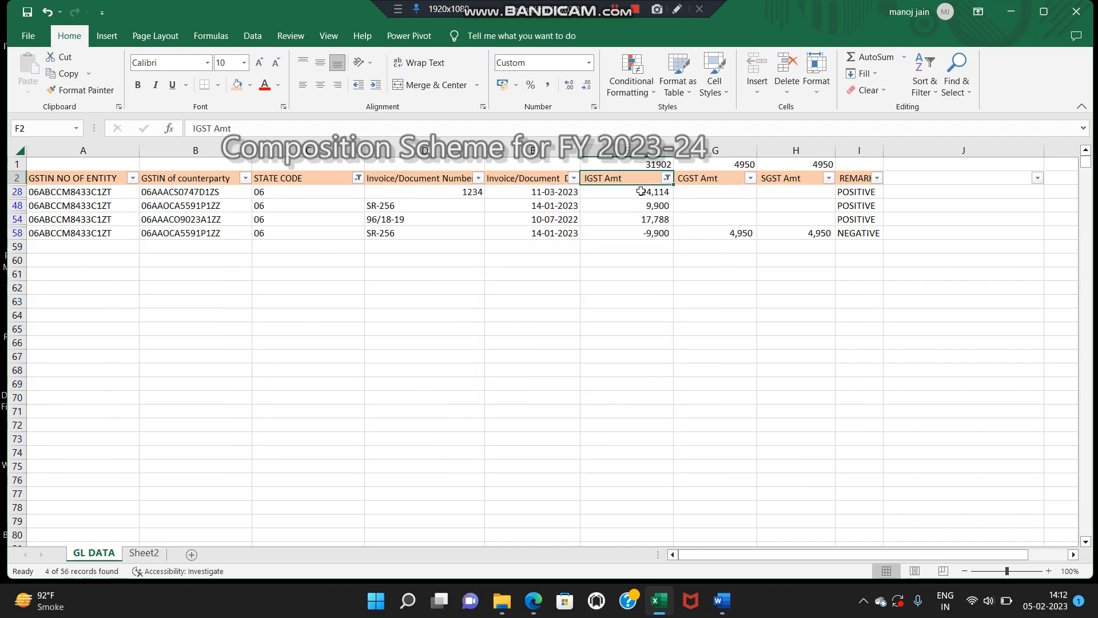
{"action": "left_click_drag", "start_coordinate": [638, 193], "coordinate": [645, 230]}
Add the header REMANK in column J and enter GST WRONG CLAIM for the first filtered row.
{"action": "left_click", "coordinate": [911, 179]}
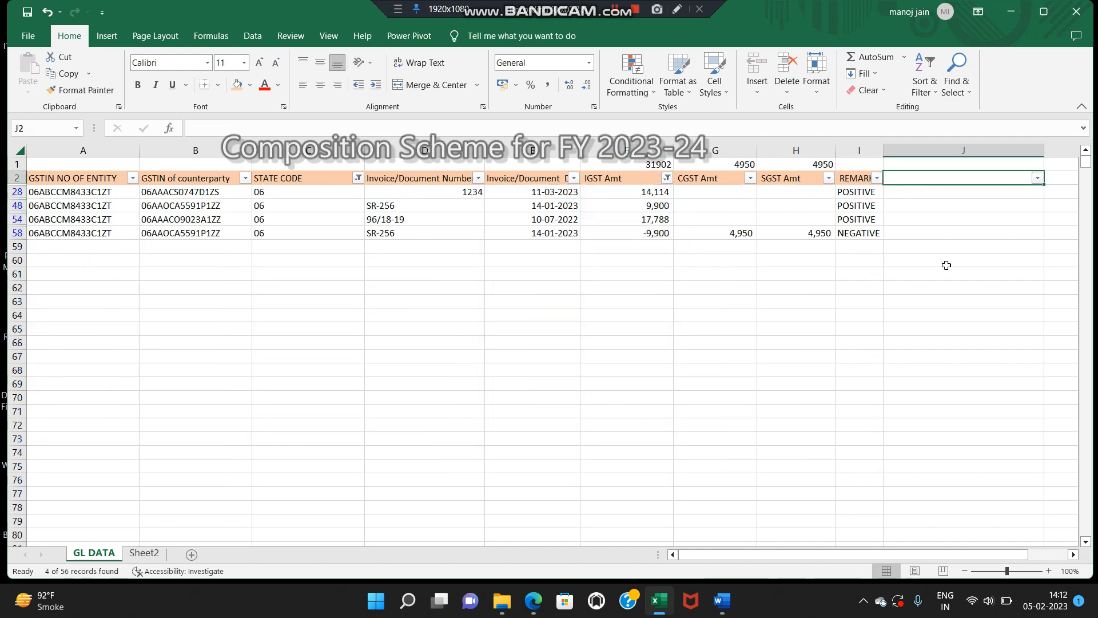
{"action": "type", "text": "REMANK"}
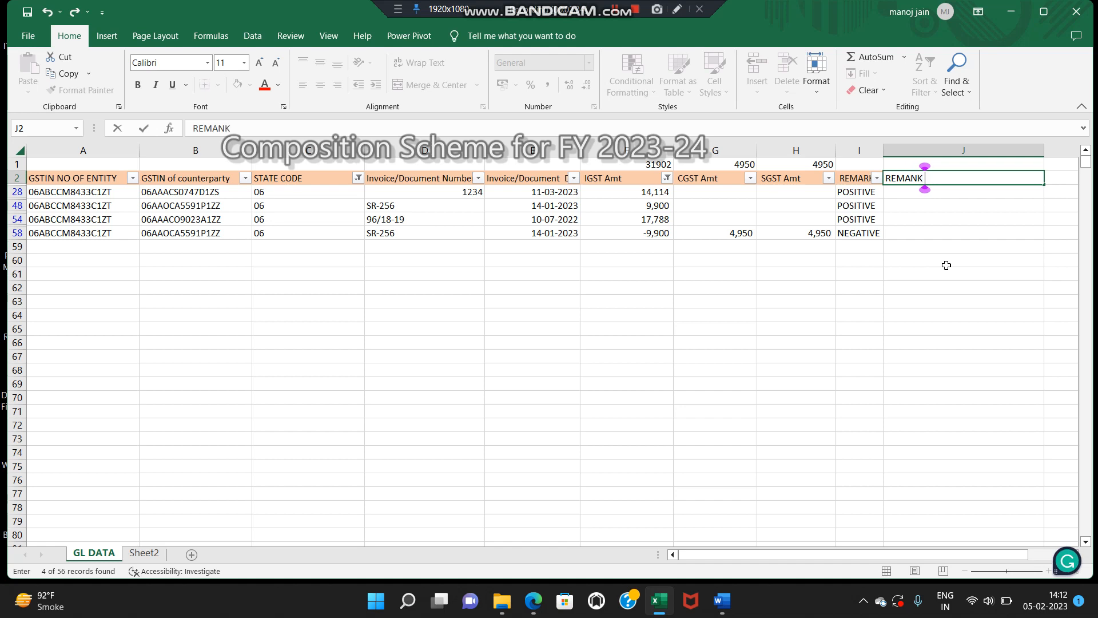
{"action": "key", "text": "Return"}
{"action": "type", "text": "GST "}
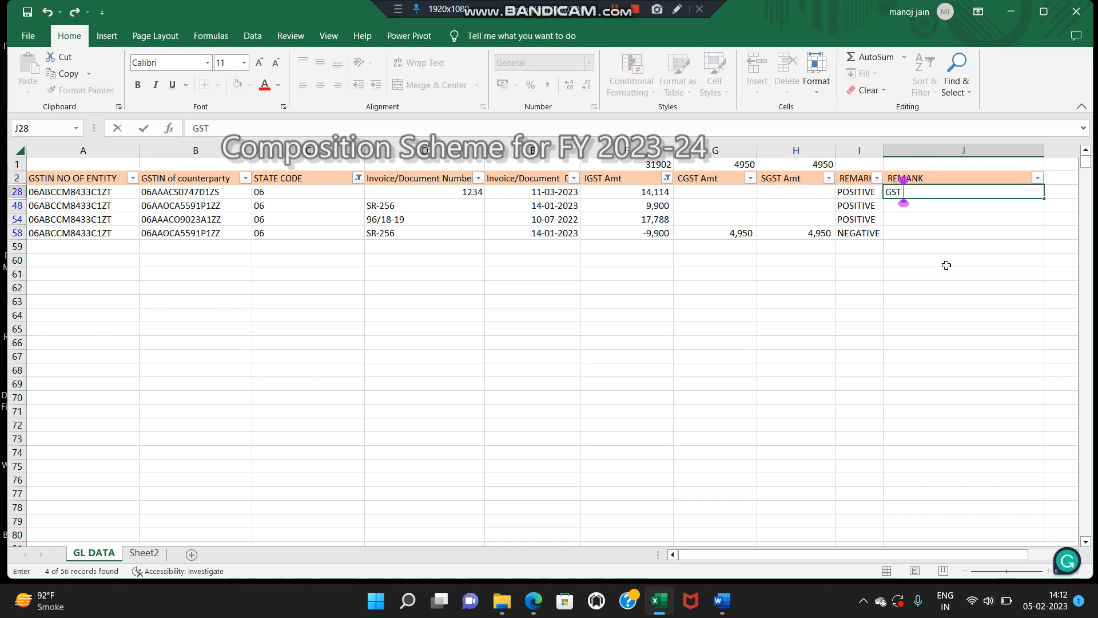
{"action": "type", "text": "WRONG C"}
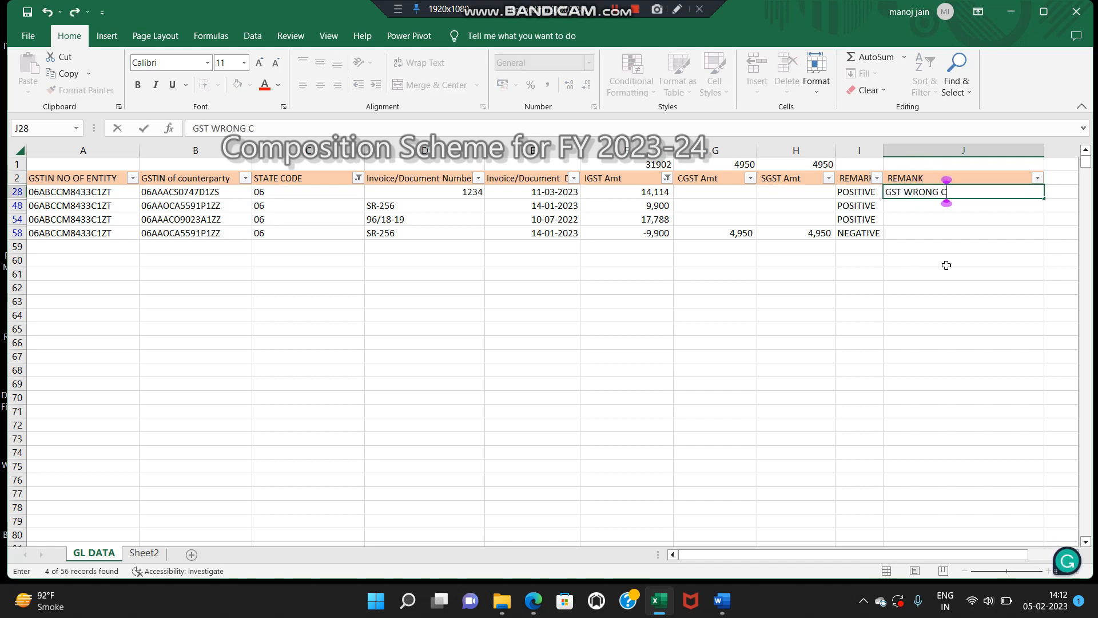
{"action": "type", "text": "LAIM"}
{"action": "key", "text": "Return"}
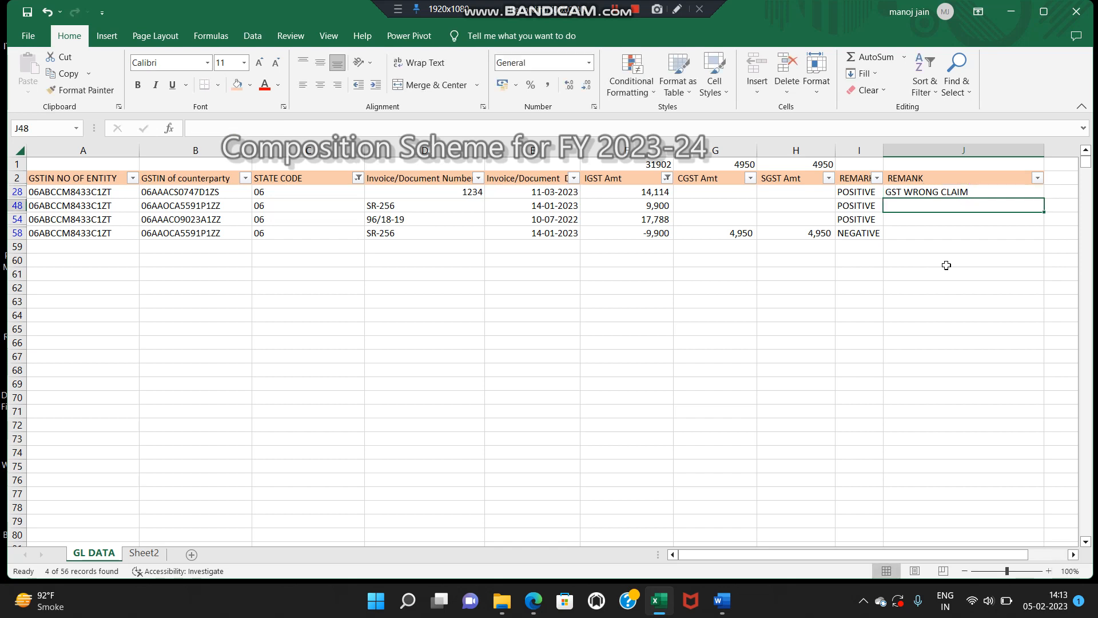
Fill the GST WRONG CLAIM remark down to the other filtered rows, restricting the fill to visible cells only.
{"action": "key", "text": "Up"}
{"action": "key", "text": "shift+Down"}
{"action": "key", "text": "shift+Down"}
{"action": "key", "text": "shift+Down"}
{"action": "key", "text": "F5"}
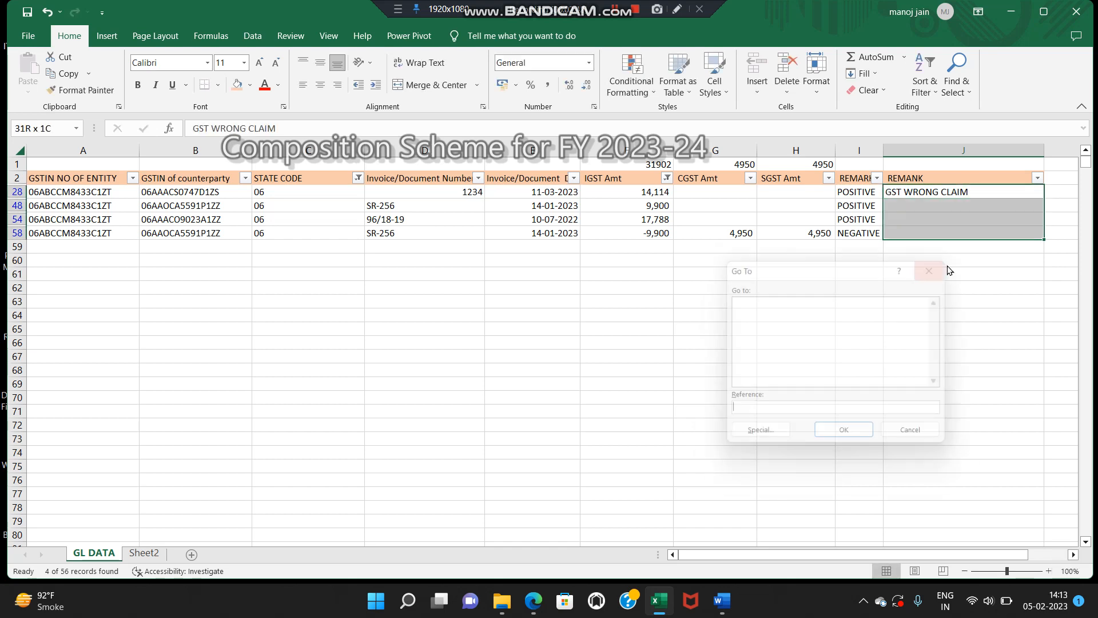
{"action": "key", "text": "alt+s"}
{"action": "key", "text": "alt+y"}
{"action": "key", "text": "Return"}
{"action": "key", "text": "ctrl+d"}
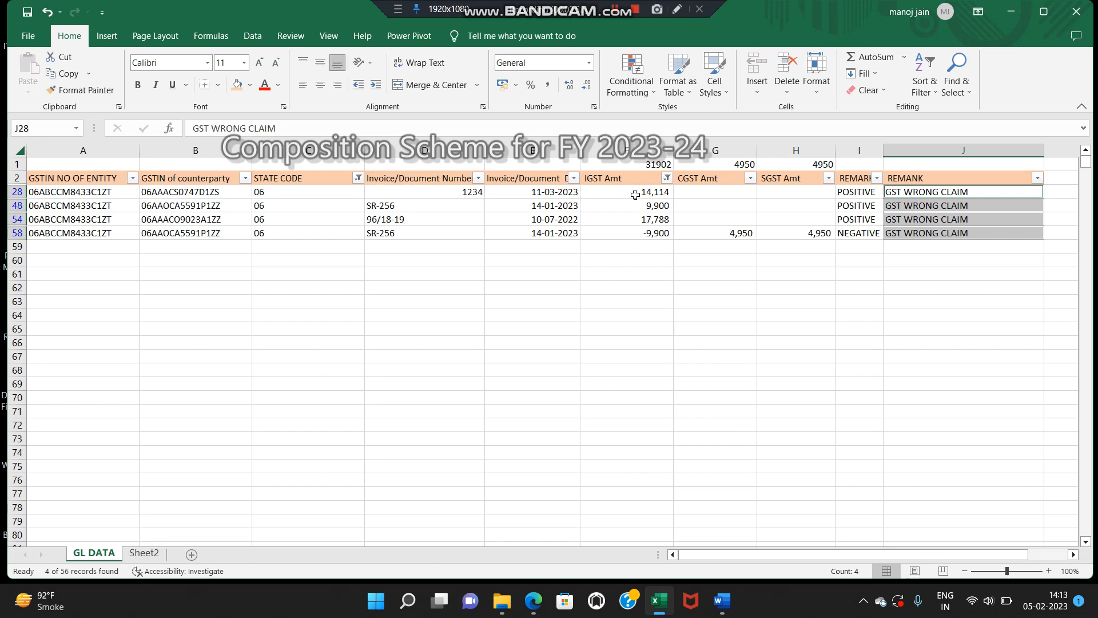
Reset the AutoFilter on header row 2 and filter the STATE CODE column to exclude 06.
{"action": "left_click", "coordinate": [18, 178]}
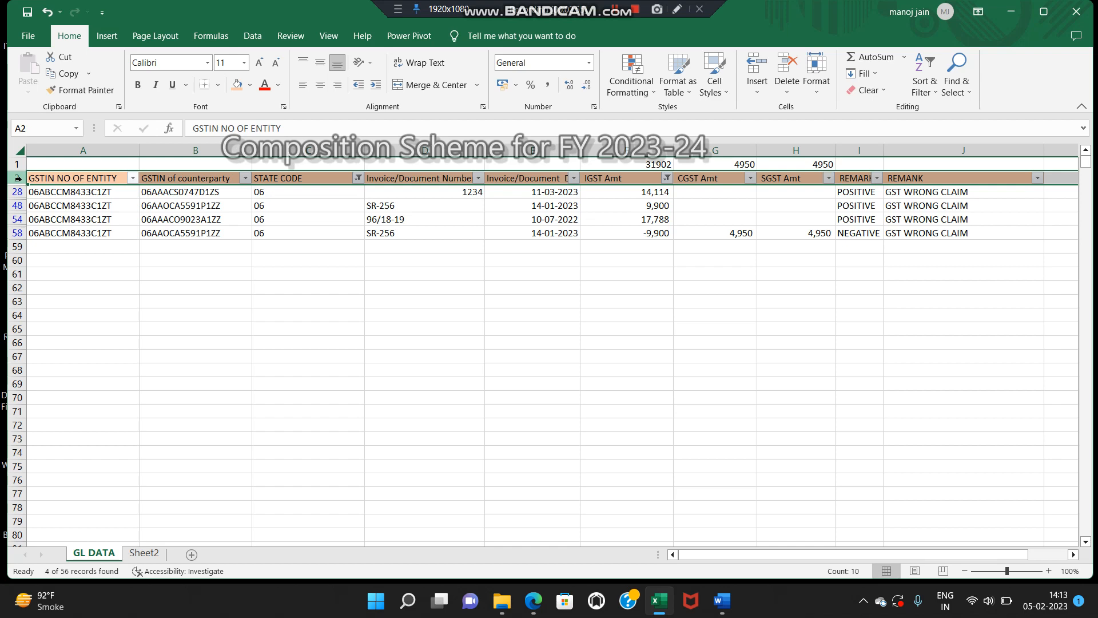
{"action": "key", "text": "ctrl+shift+l"}
{"action": "key", "text": "ctrl+shift+l"}
{"action": "left_click", "coordinate": [313, 178]}
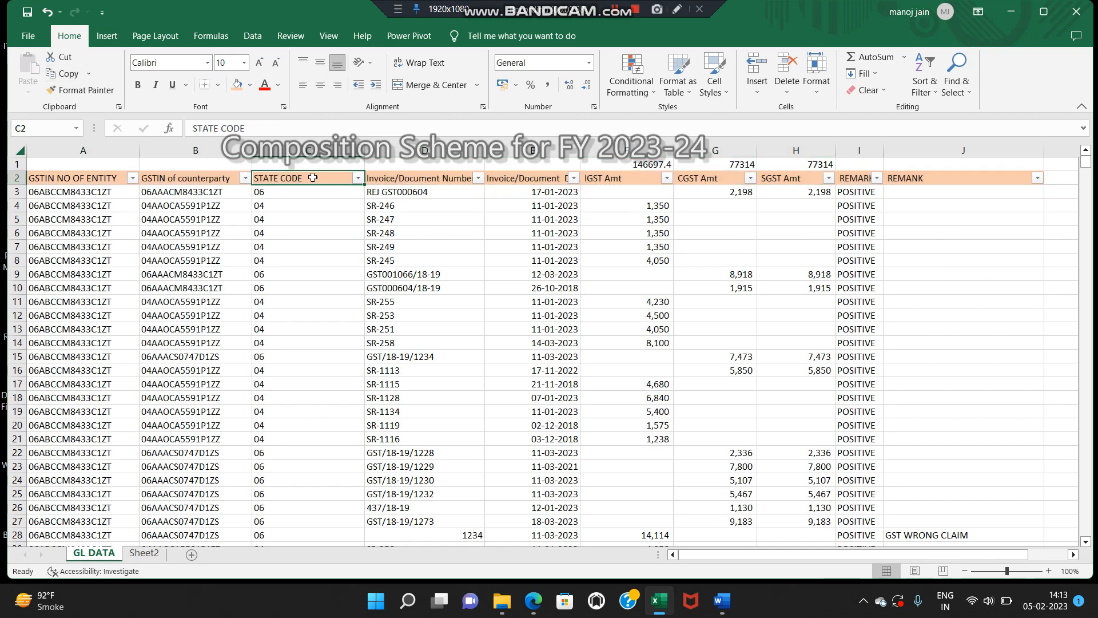
{"action": "left_click", "coordinate": [357, 178]}
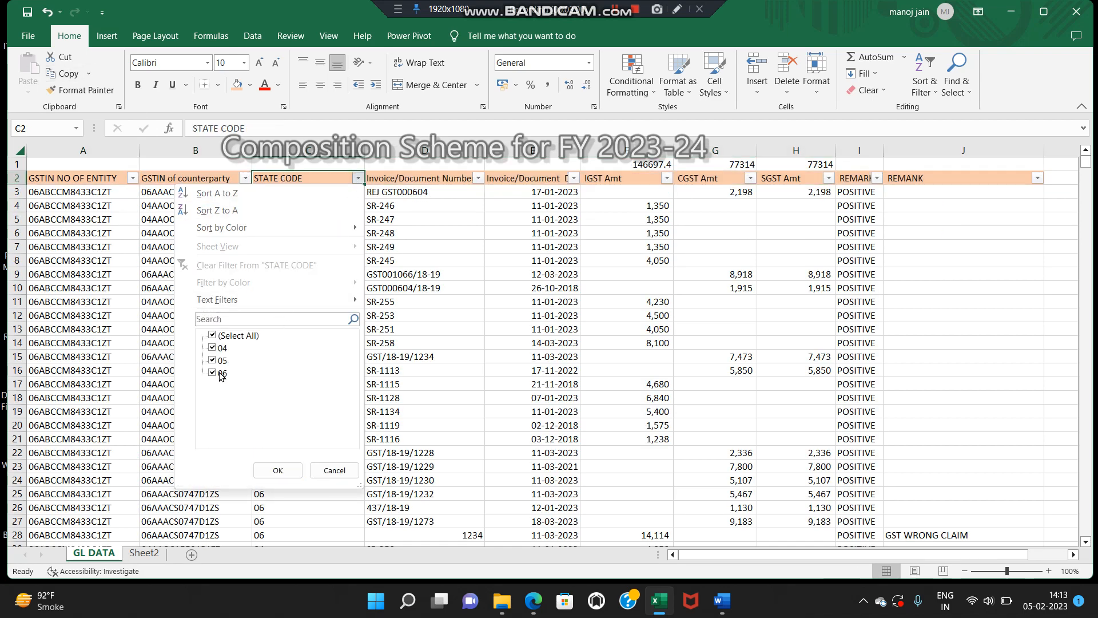
{"action": "left_click", "coordinate": [221, 373]}
{"action": "left_click", "coordinate": [278, 470]}
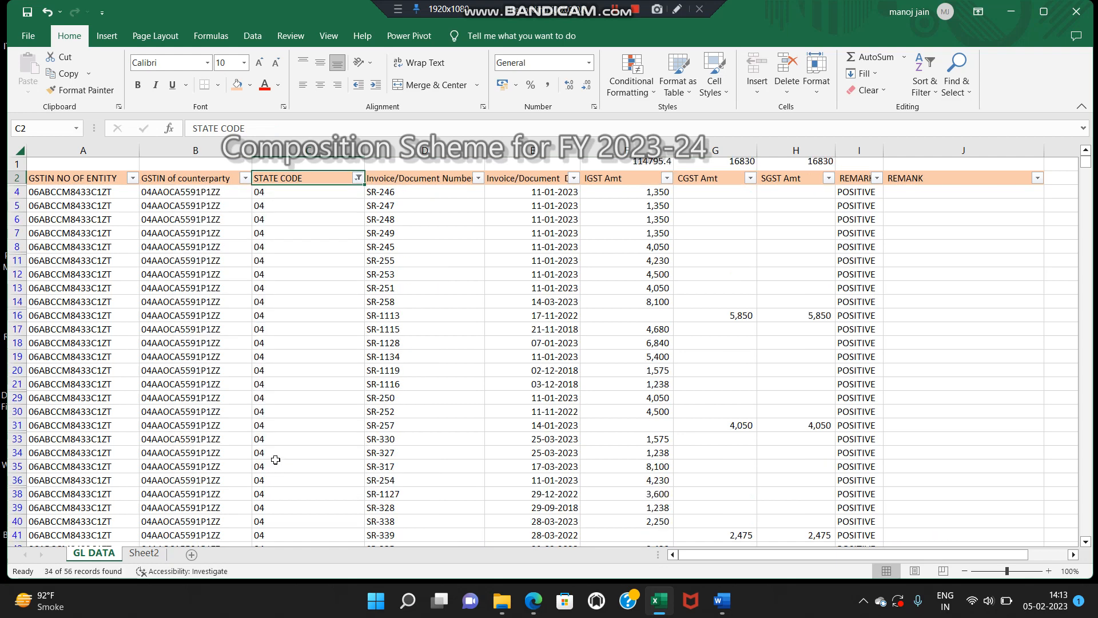
Filter the CGST Amt column to exclude blanks, leaving only different-state rows that carry CGST and SGST amounts.
{"action": "left_click", "coordinate": [725, 166]}
{"action": "left_click", "coordinate": [808, 165]}
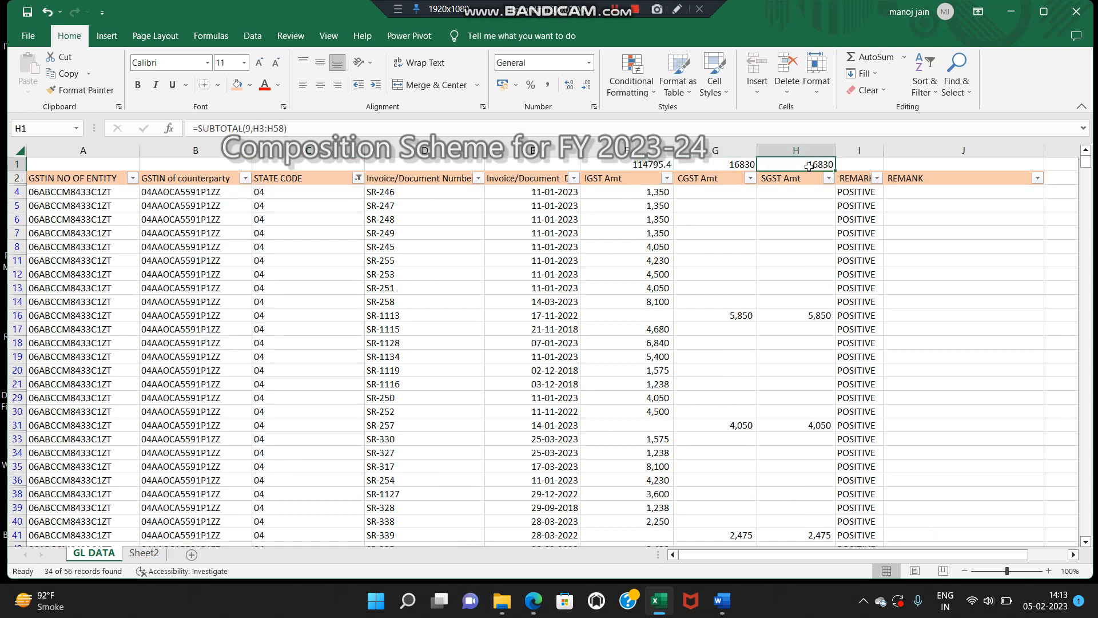
{"action": "left_click", "coordinate": [721, 183]}
{"action": "left_click", "coordinate": [802, 181]}
{"action": "left_click", "coordinate": [751, 183]}
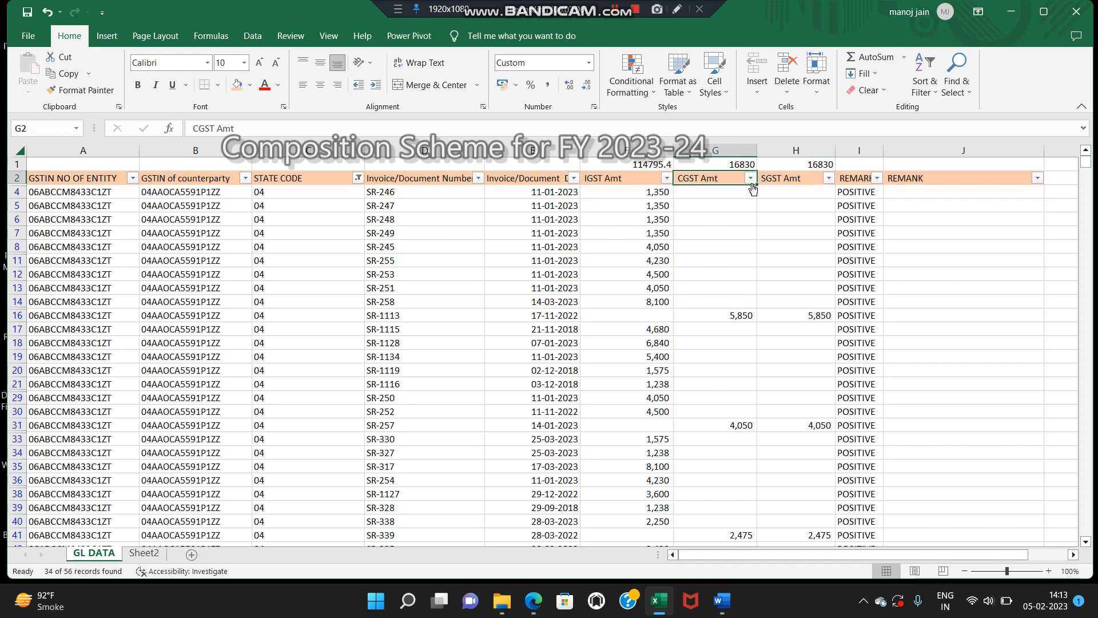
{"action": "left_click", "coordinate": [628, 336]}
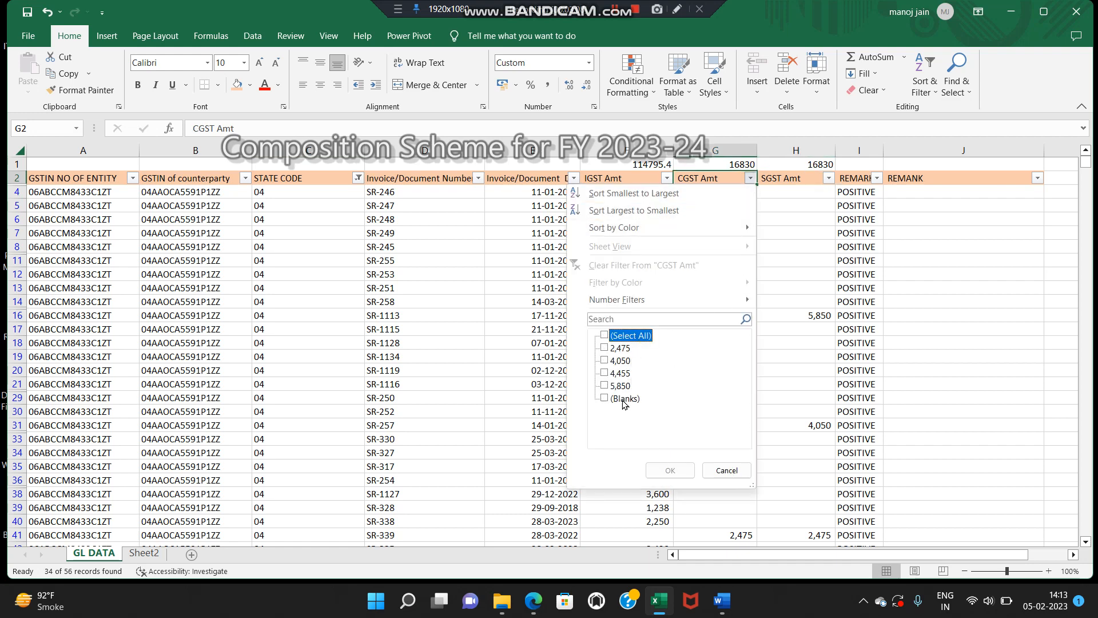
{"action": "left_click", "coordinate": [604, 335]}
{"action": "left_click", "coordinate": [605, 399]}
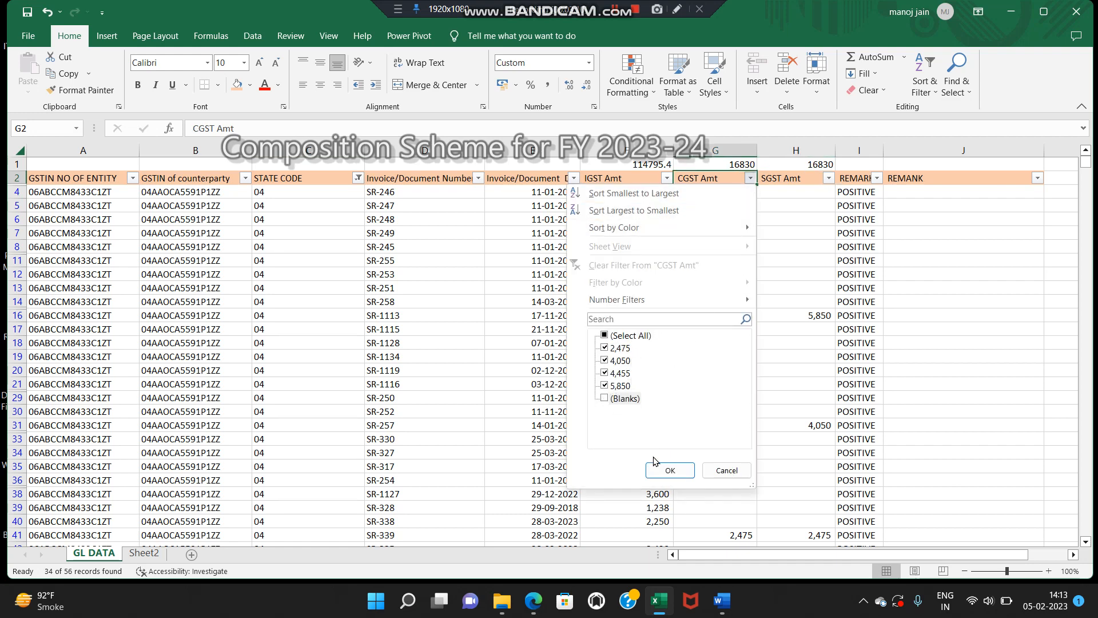
{"action": "left_click", "coordinate": [669, 470]}
Enter GST WRONG CLAIM in the REMANK column for all filtered different-state rows, filling visible cells only.
{"action": "left_click", "coordinate": [899, 192]}
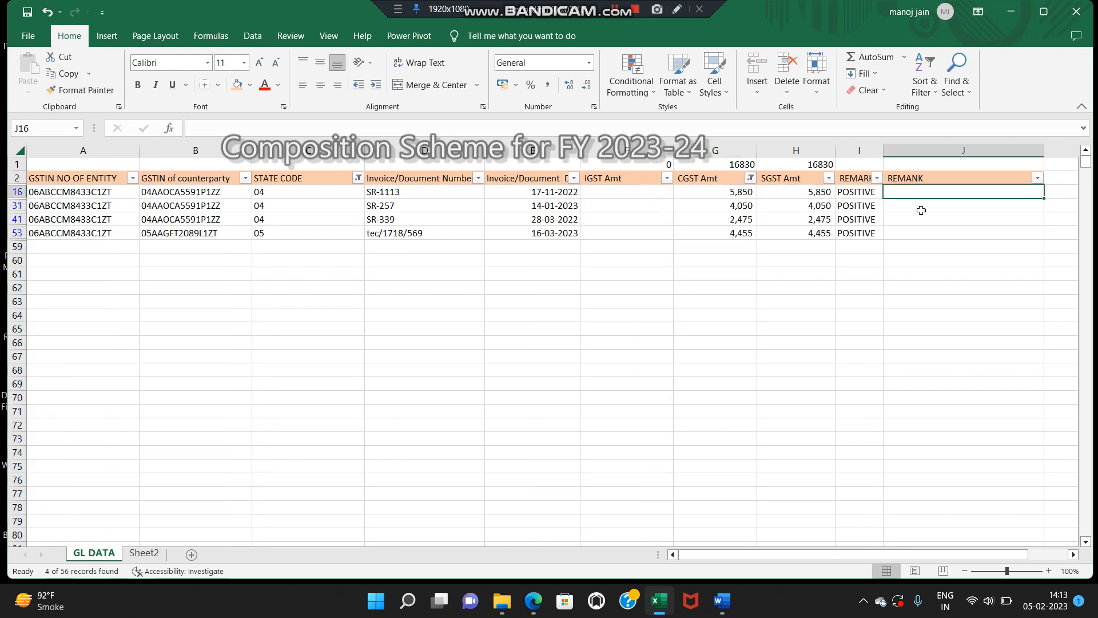
{"action": "type", "text": "GST WRONG CLAIM"}
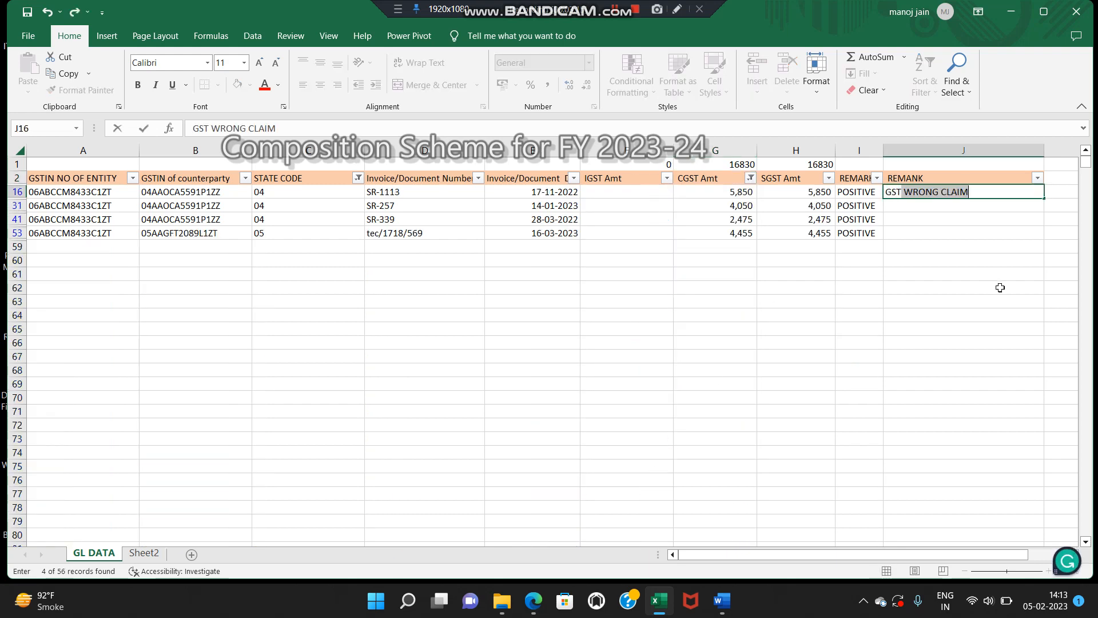
{"action": "key", "text": "Return"}
{"action": "key", "text": "Up"}
{"action": "key", "text": "shift+Down"}
{"action": "key", "text": "shift+Down"}
{"action": "key", "text": "shift+Down"}
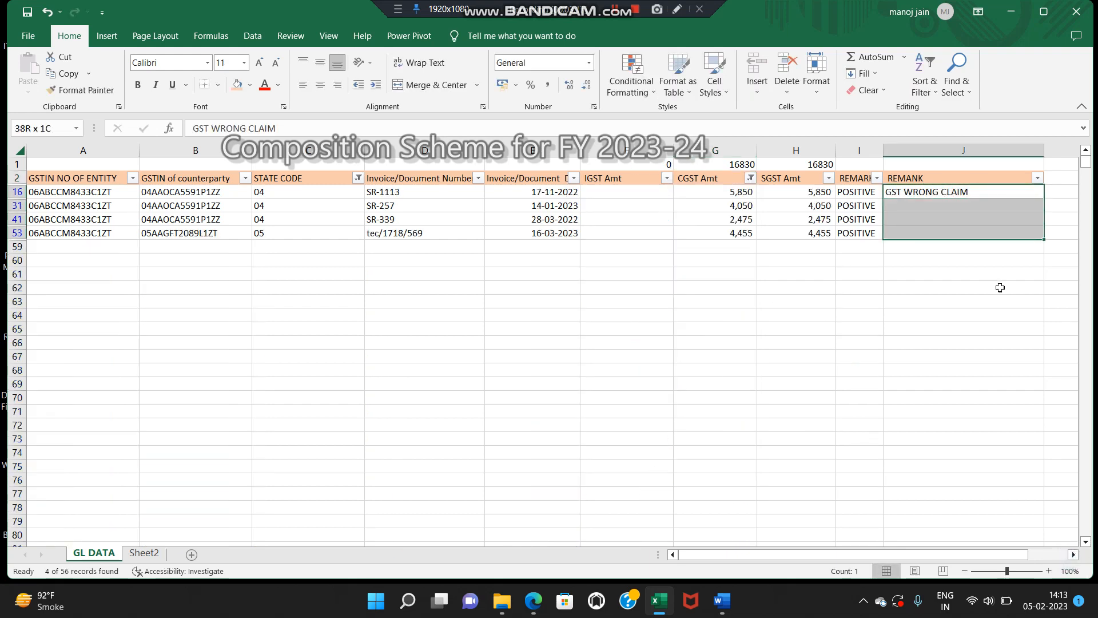
{"action": "key", "text": "ctrl+g"}
{"action": "key", "text": "alt+s"}
{"action": "key", "text": "alt+y"}
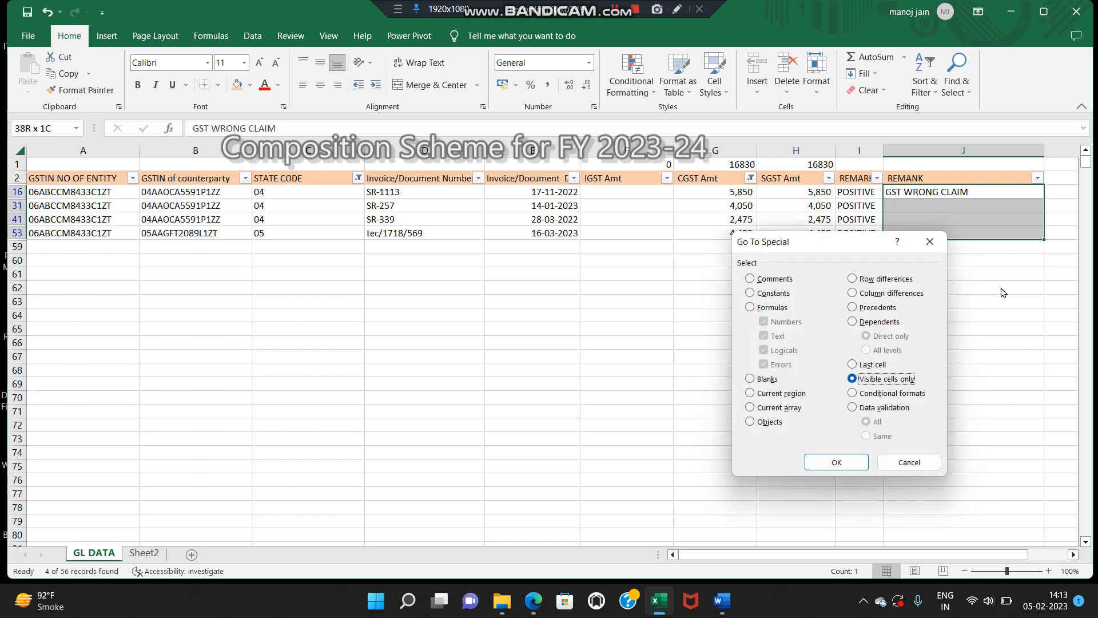
{"action": "key", "text": "Return"}
{"action": "key", "text": "ctrl+d"}
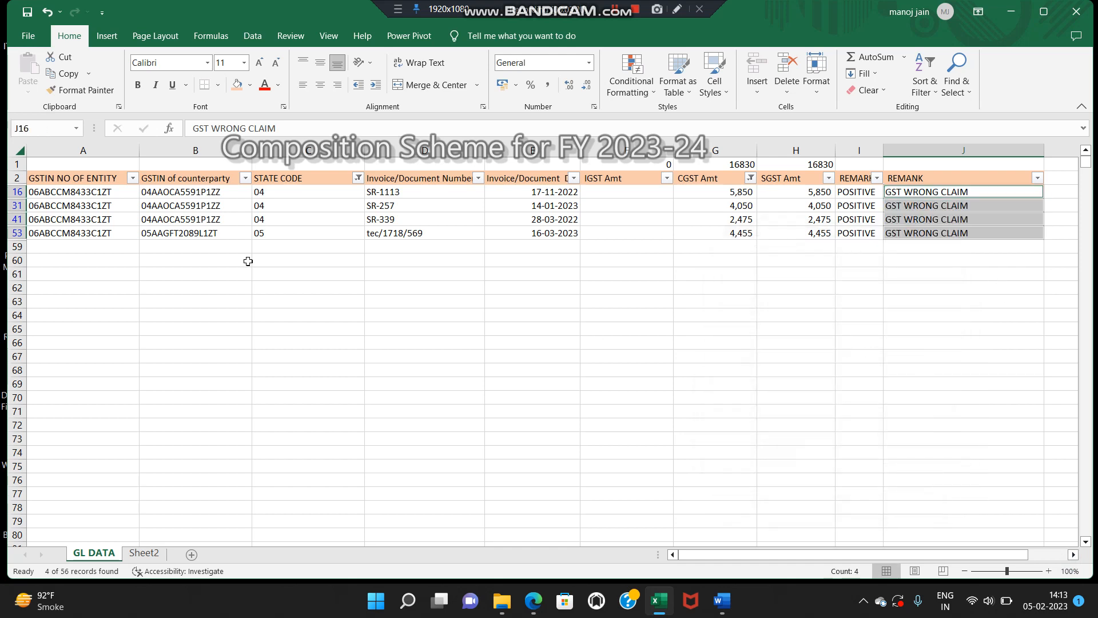
Remove the AutoFilter from header row 2 to show all rows, and dismiss the battery saver notification.
{"action": "left_click", "coordinate": [20, 178]}
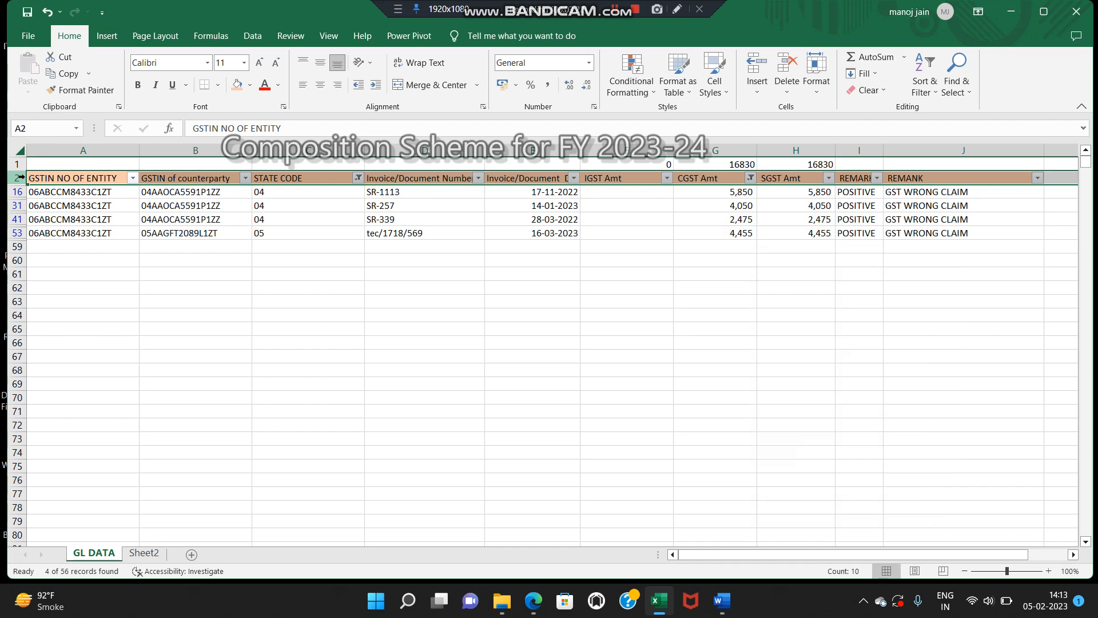
{"action": "key", "text": "ctrl+shift+l"}
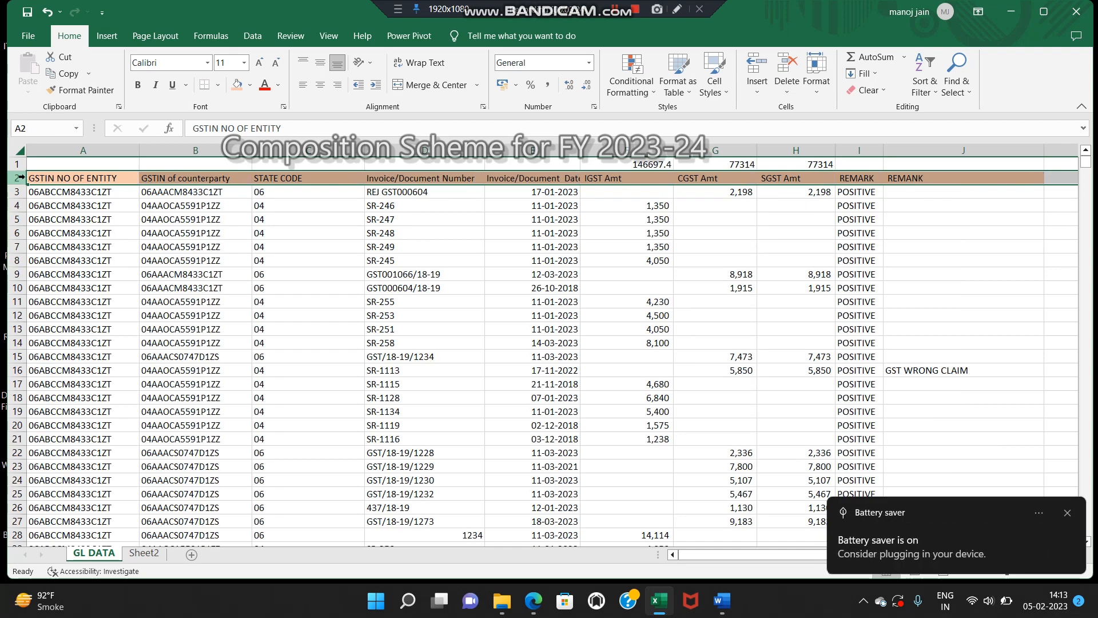
{"action": "left_click", "coordinate": [1070, 513]}
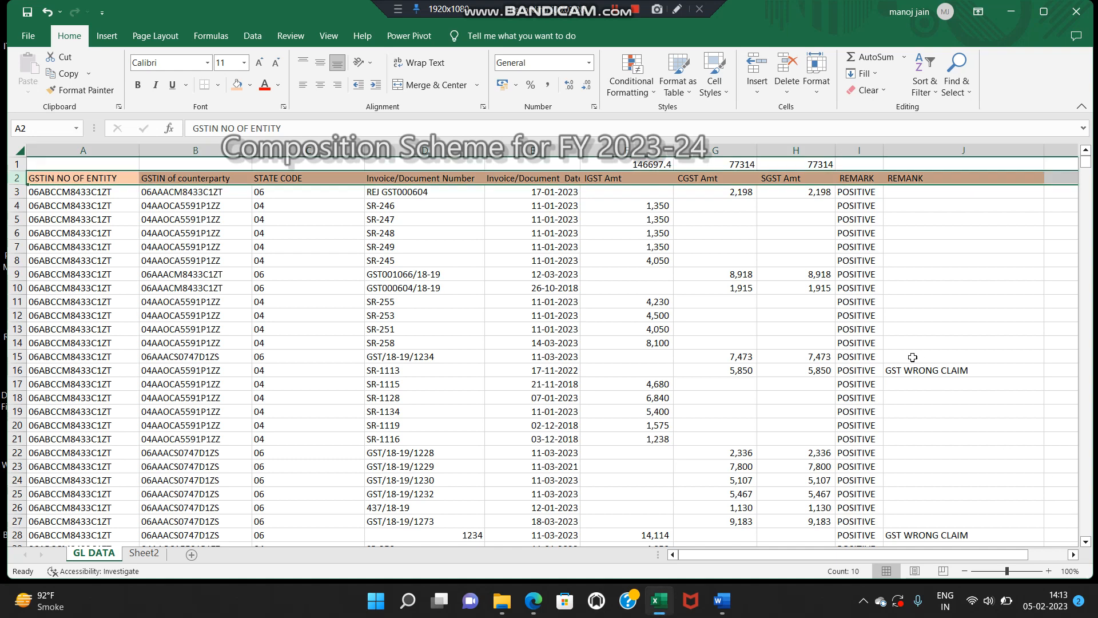
Review Point 3 on time barred invoices in Sheet2, and filter GL DATA's Invoice/Document Date column to exclude 2023 and 2022.
{"action": "left_click", "coordinate": [154, 557]}
{"action": "left_click", "coordinate": [117, 373]}
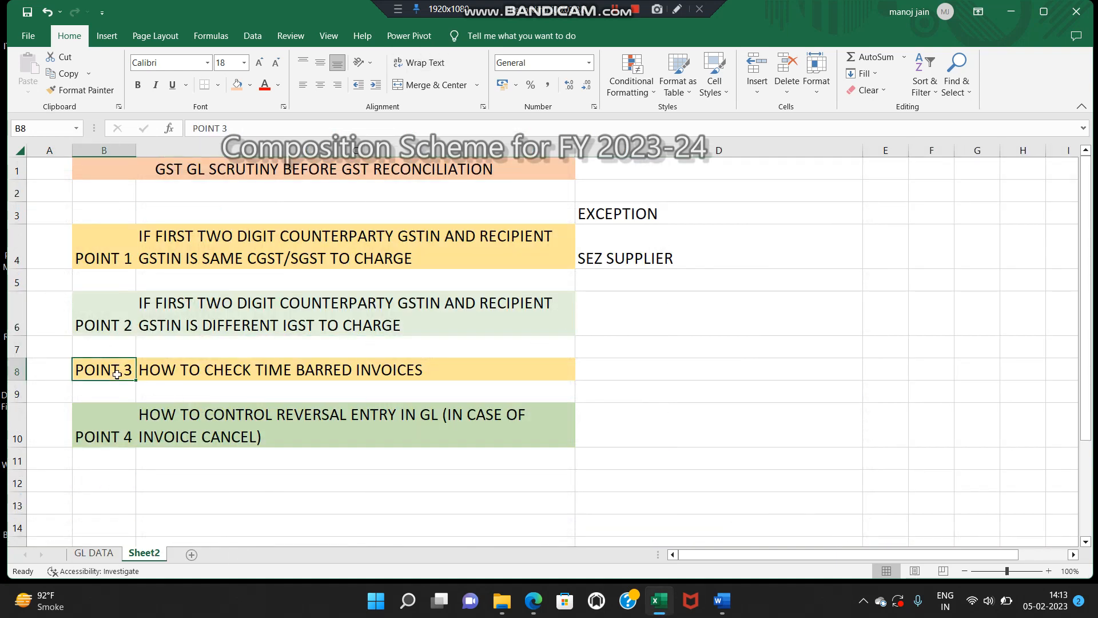
{"action": "left_click", "coordinate": [240, 374]}
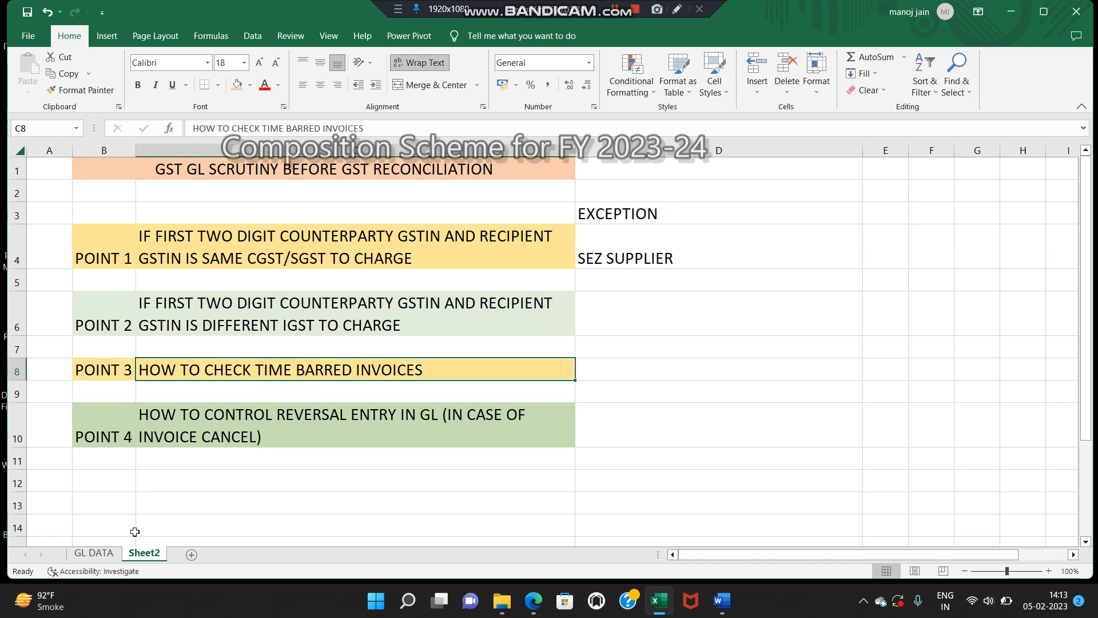
{"action": "left_click", "coordinate": [94, 552]}
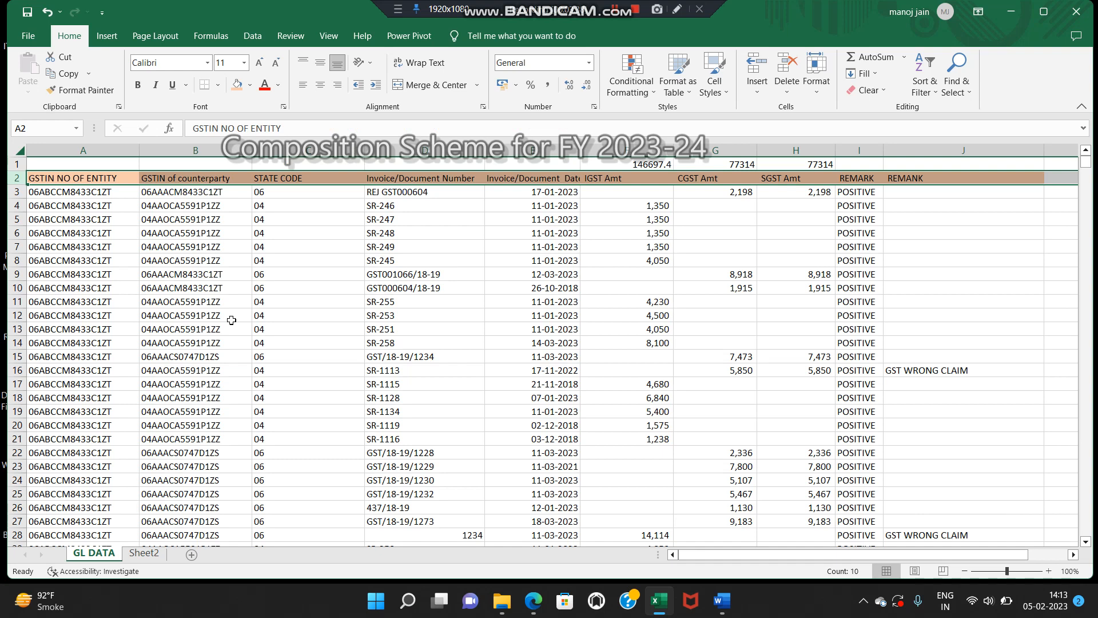
{"action": "key", "text": "ctrl+shift+l"}
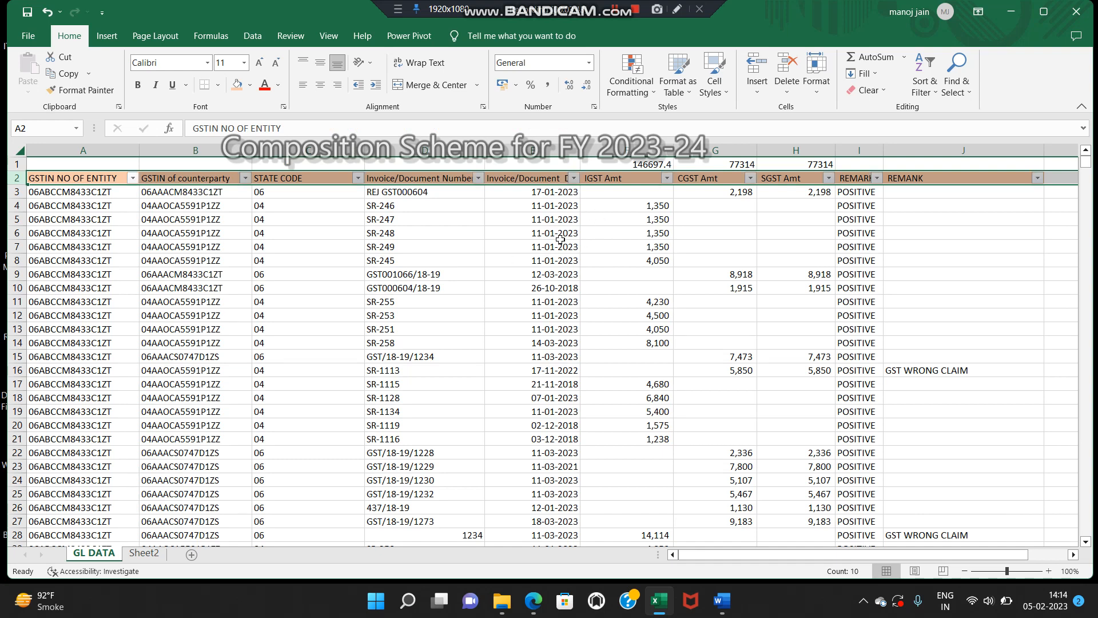
{"action": "left_click", "coordinate": [541, 180]}
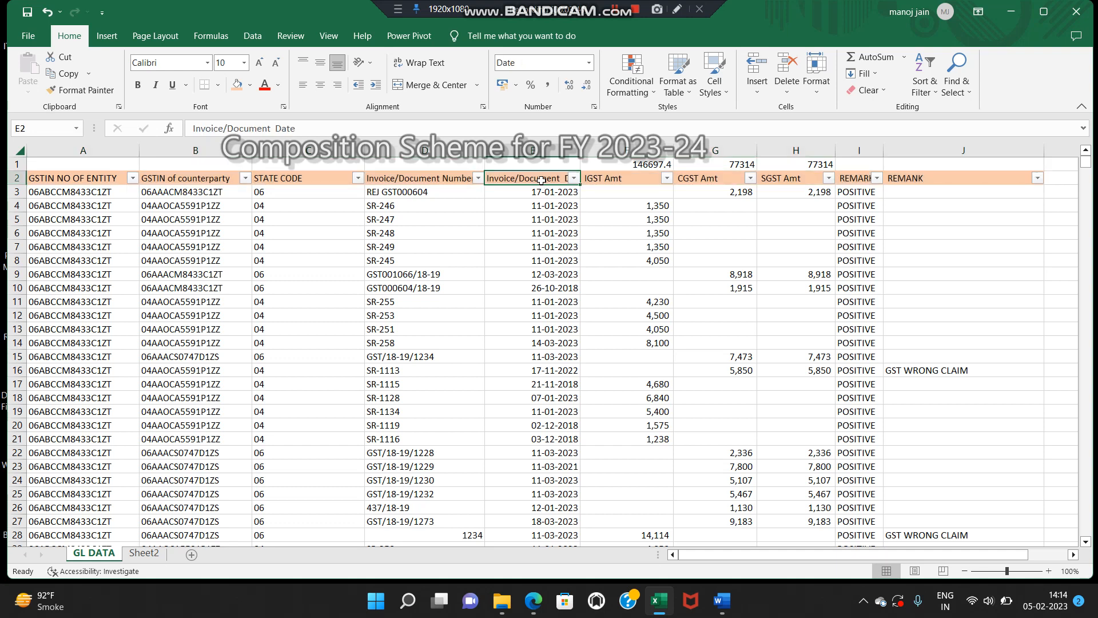
{"action": "left_click", "coordinate": [574, 179]}
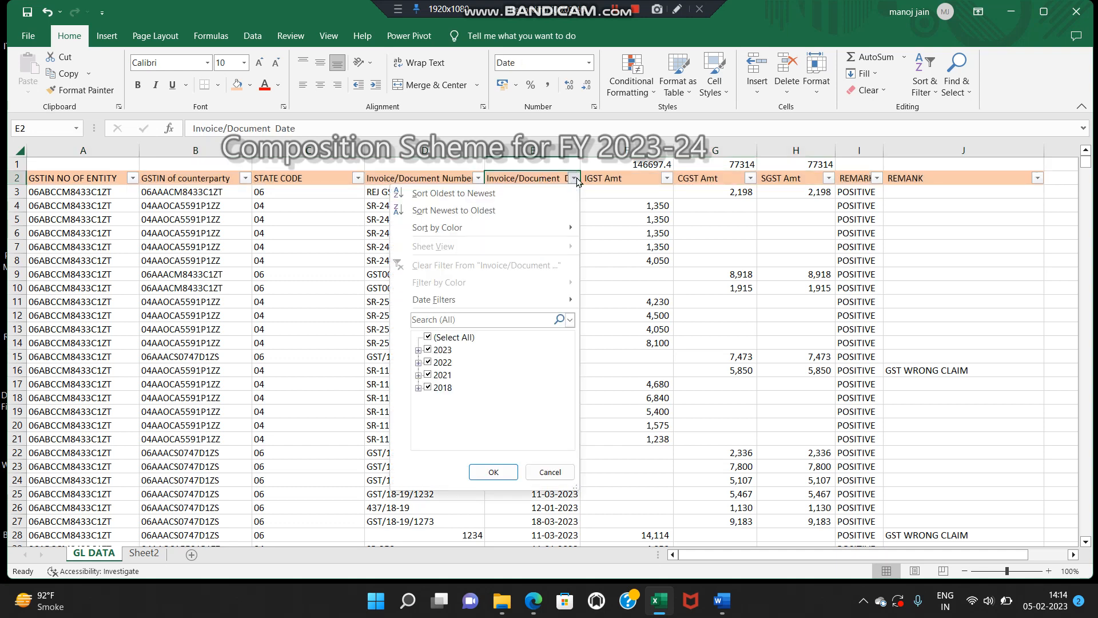
{"action": "left_click", "coordinate": [446, 350]}
{"action": "left_click", "coordinate": [436, 362]}
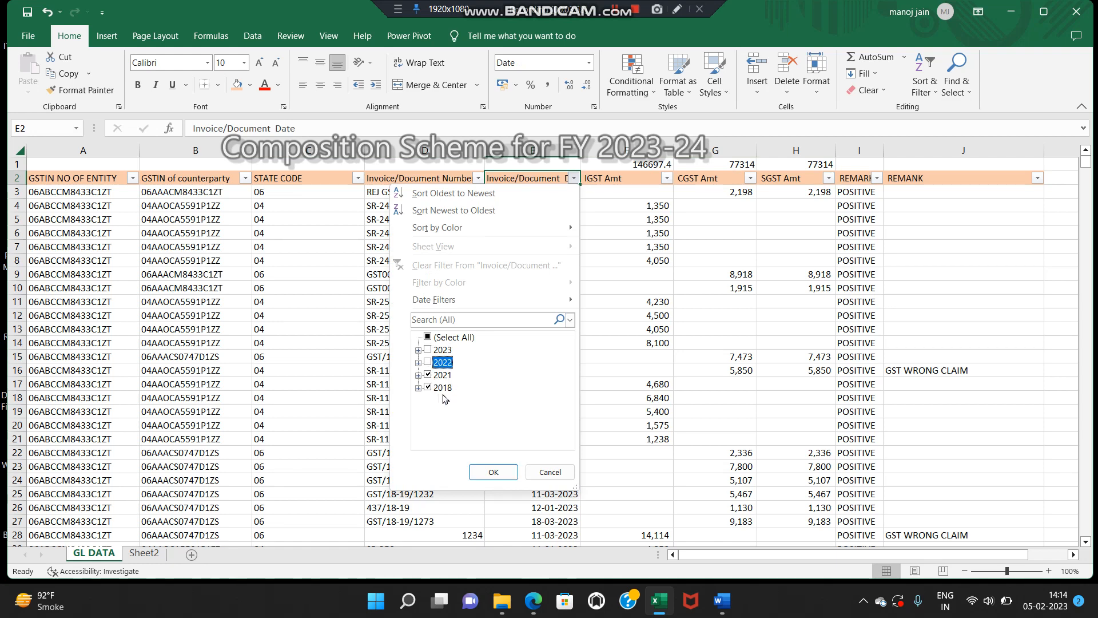
{"action": "left_click", "coordinate": [493, 472]}
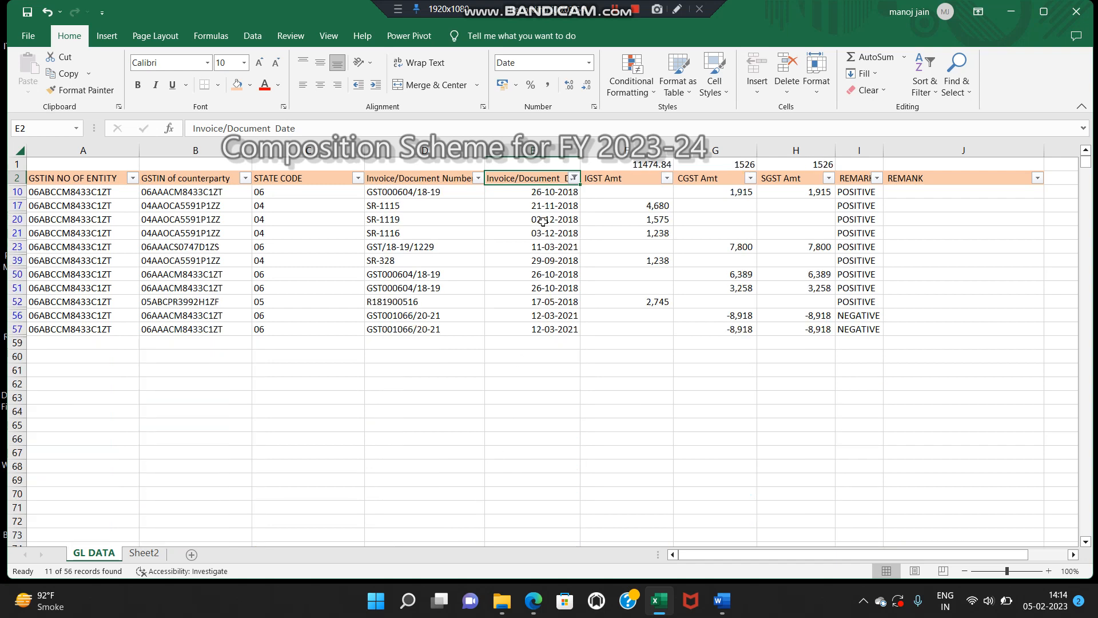
Check the filtered 2018 and 2021 invoice dates and enter TIME BARRED in the REMANK column for the first filtered row.
{"action": "left_click_drag", "start_coordinate": [541, 194], "coordinate": [538, 328]}
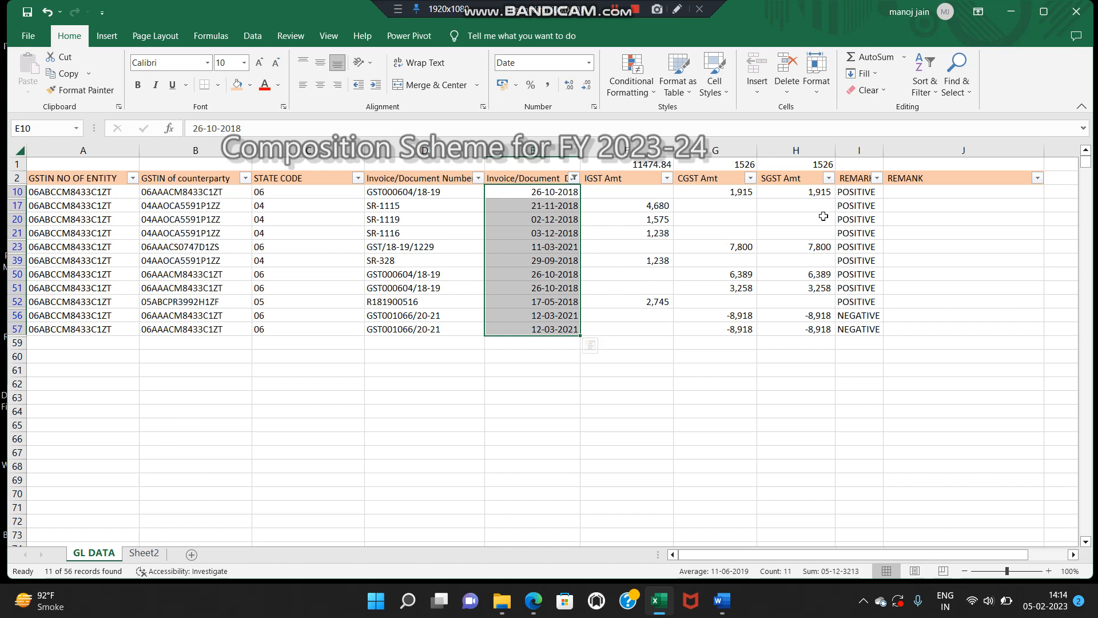
{"action": "left_click", "coordinate": [914, 193]}
{"action": "type", "text": "TIME BA"}
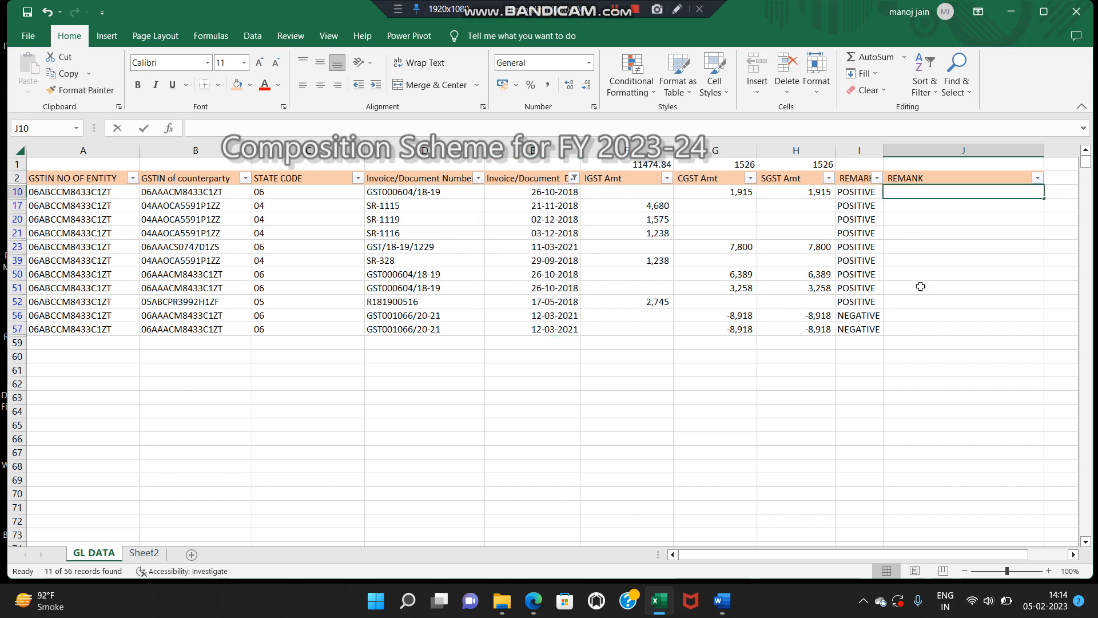
{"action": "type", "text": "RRED"}
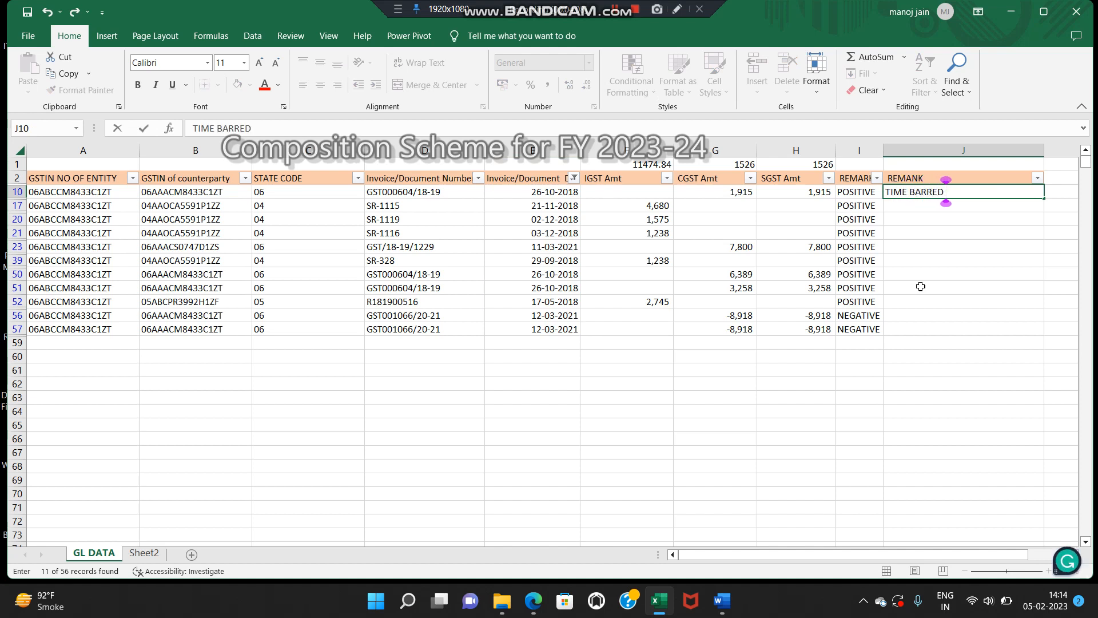
{"action": "key", "text": "Return"}
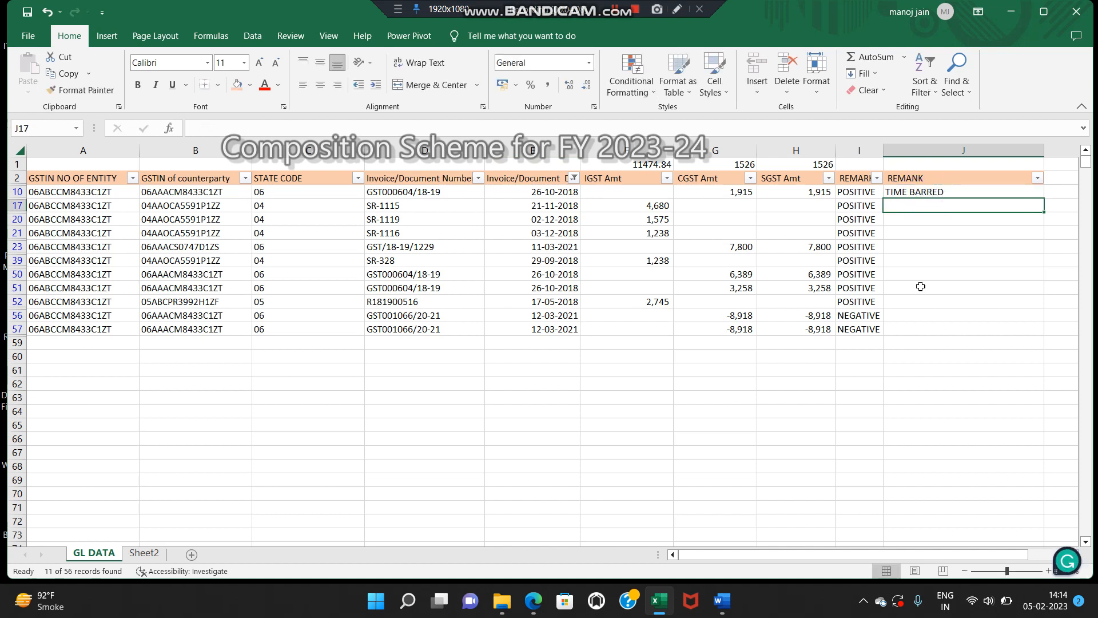
Fill TIME BARRED down the REMANK column for all remaining filtered rows through row 57, visible cells only.
{"action": "key", "text": "Up"}
{"action": "key", "text": "Left"}
{"action": "key", "text": "ctrl+Down"}
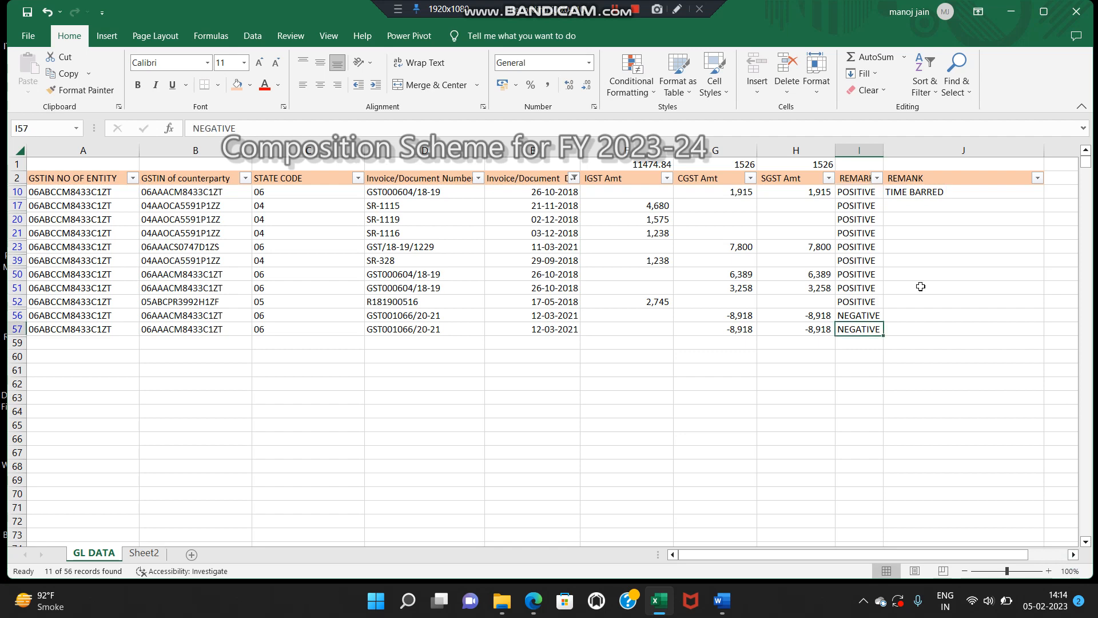
{"action": "key", "text": "Right"}
{"action": "key", "text": "ctrl+shift+Up"}
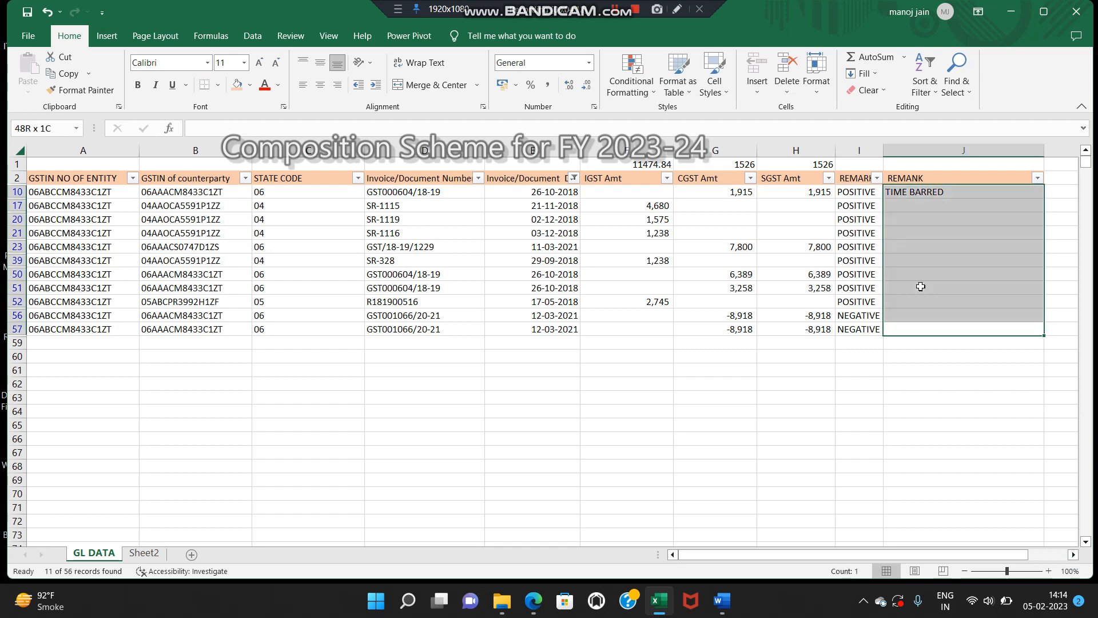
{"action": "key", "text": "F5"}
{"action": "key", "text": "alt+s"}
{"action": "key", "text": "alt+y"}
{"action": "key", "text": "Return"}
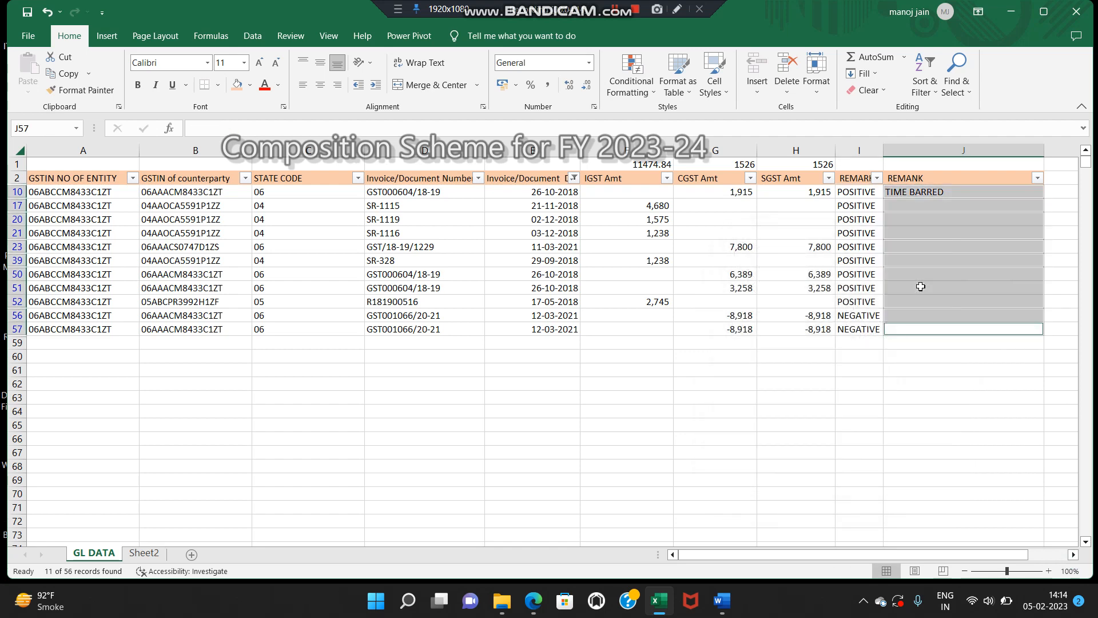
{"action": "key", "text": "ctrl+d"}
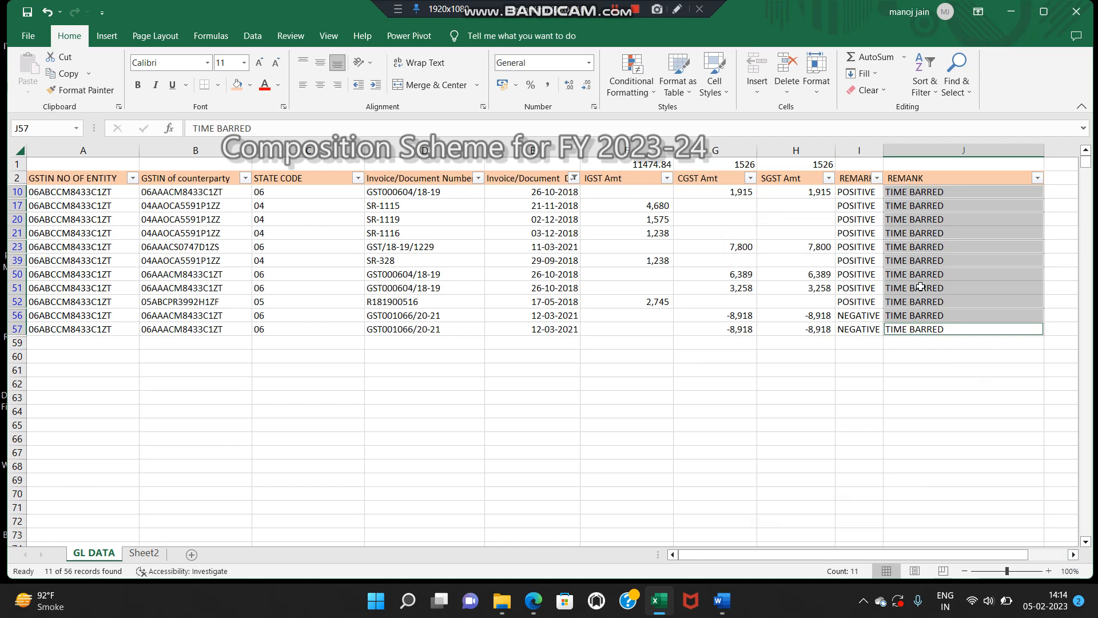
Clear the invoice date filter by removing and reapplying the AutoFilter on header row 2.
{"action": "left_click", "coordinate": [17, 178]}
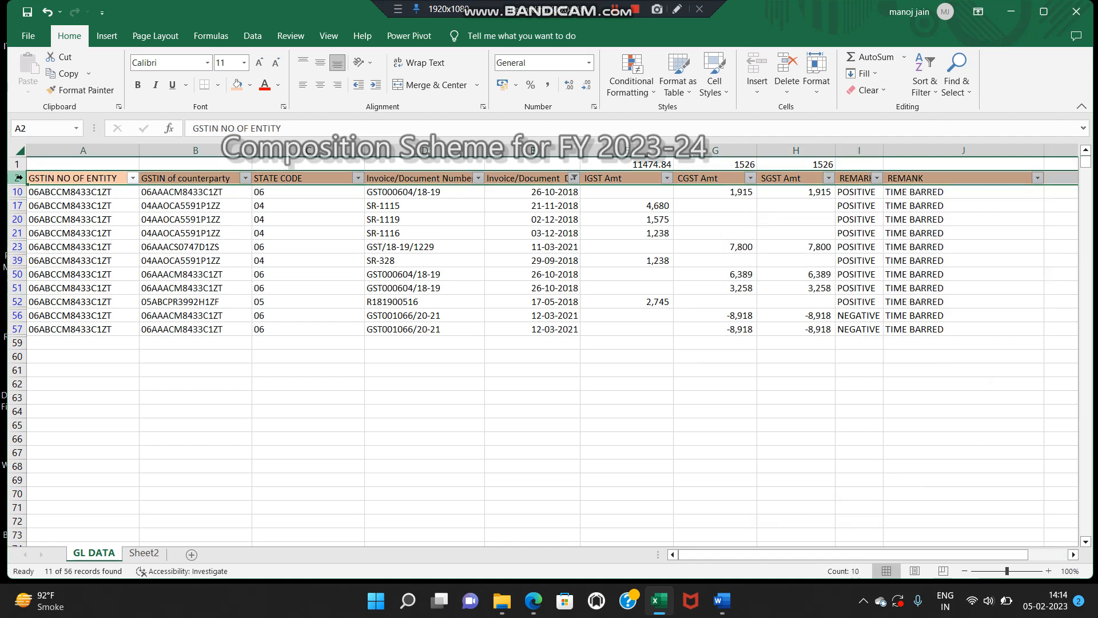
{"action": "key", "text": "ctrl+shift+l"}
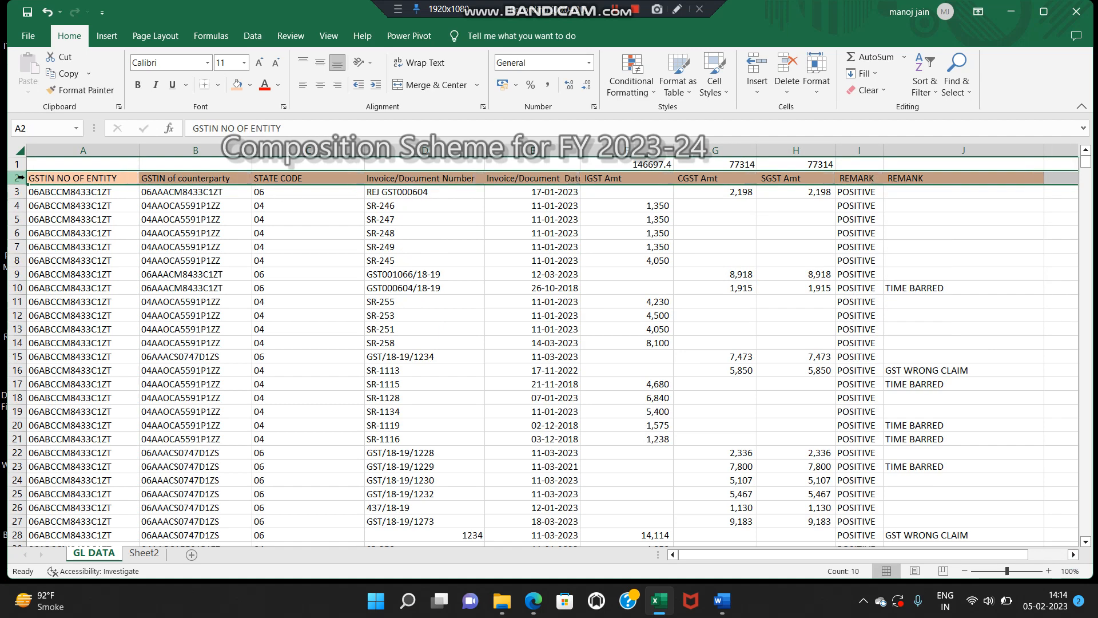
{"action": "key", "text": "ctrl+shift+l"}
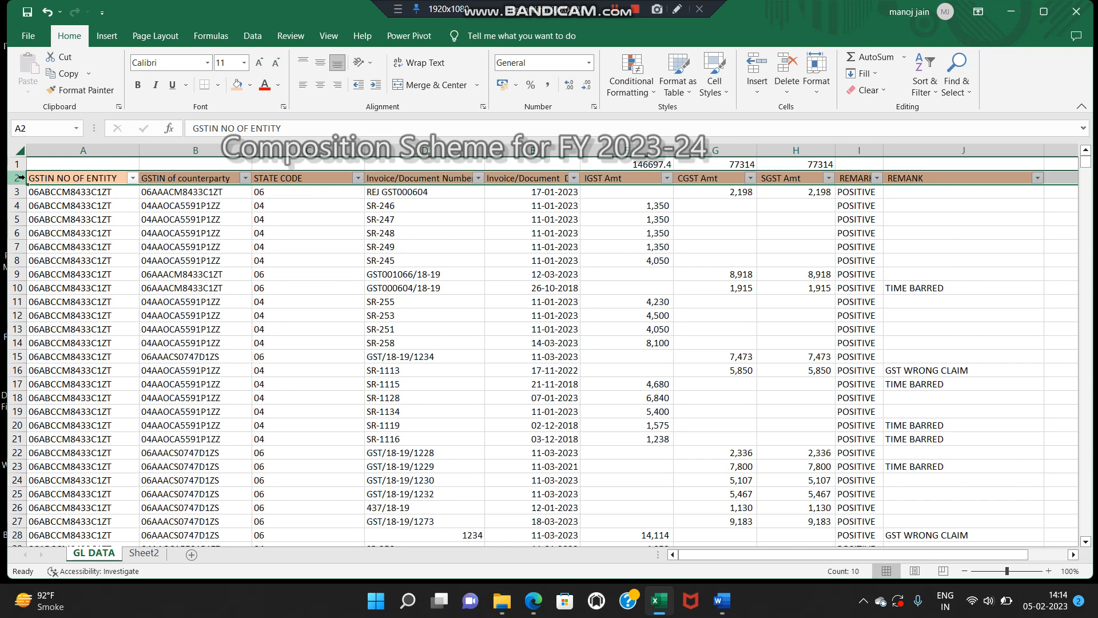
Review Point 4 on controlling reversal entries for cancelled invoices in Sheet2, and return to GL DATA.
{"action": "left_click", "coordinate": [146, 553]}
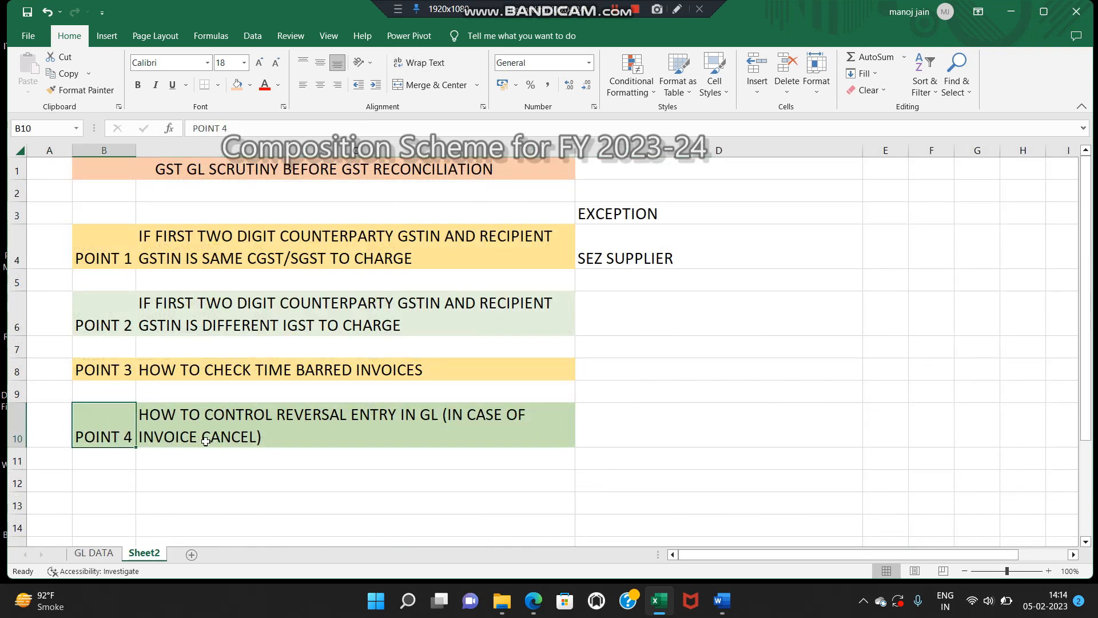
{"action": "left_click", "coordinate": [226, 437]}
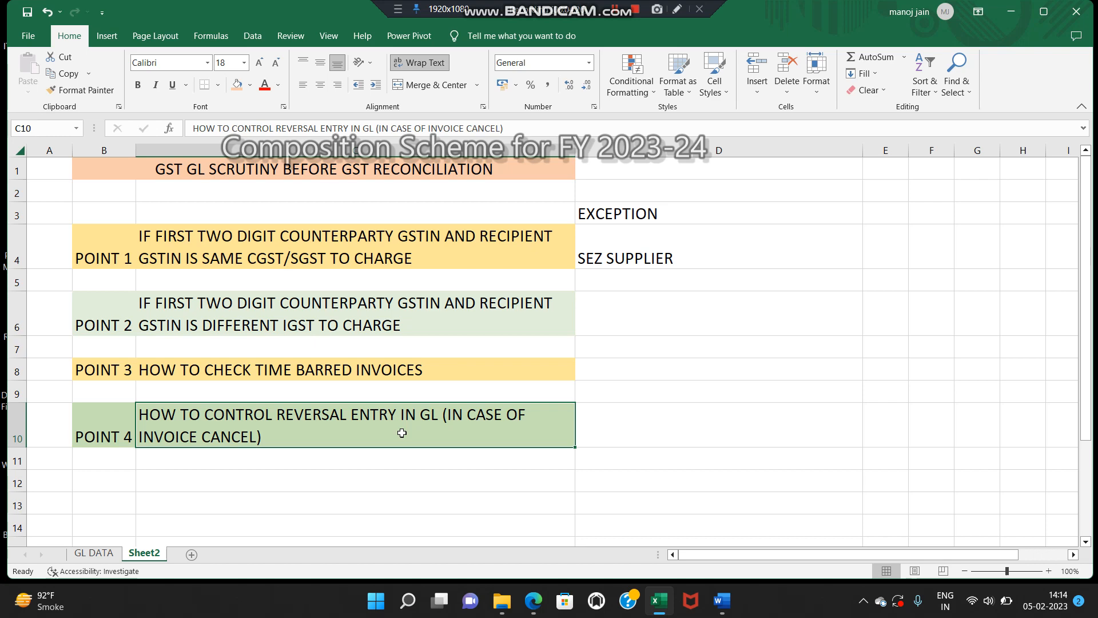
{"action": "left_click", "coordinate": [94, 552]}
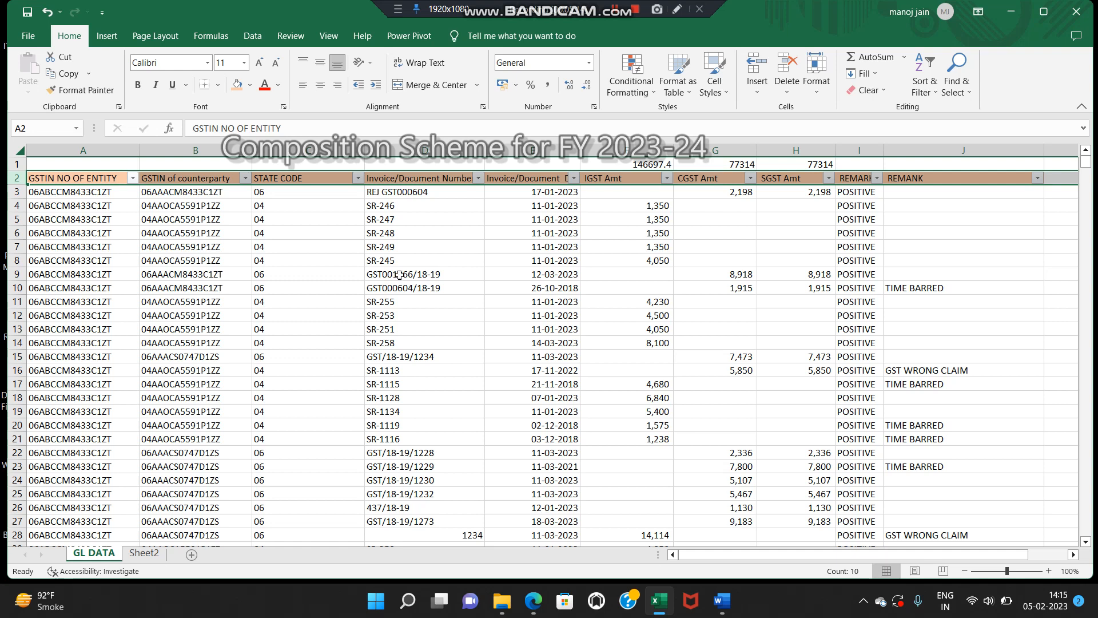
Filter GL DATA's IGST Amt column to the negative amount -9,900 and check the row's REMARK entry.
{"action": "left_click", "coordinate": [850, 181]}
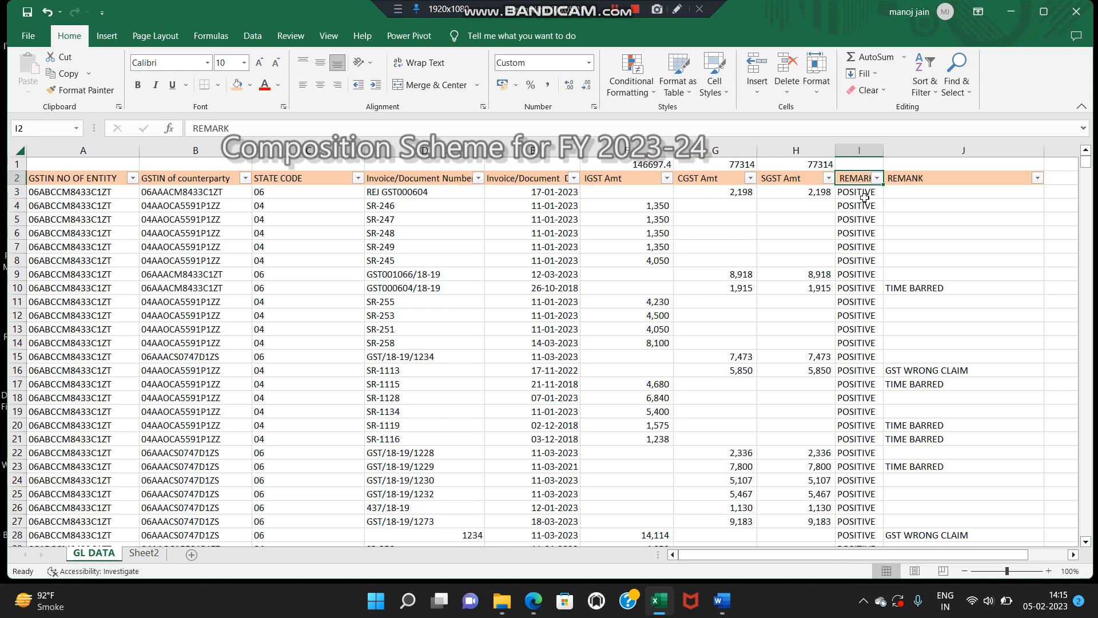
{"action": "left_click", "coordinate": [626, 180]}
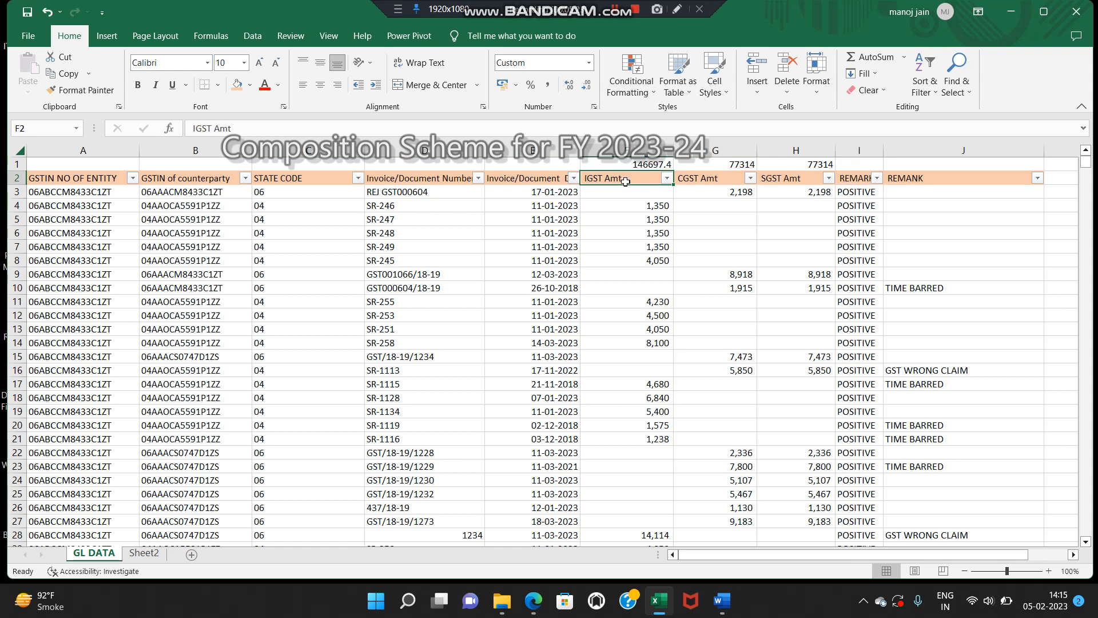
{"action": "left_click", "coordinate": [667, 178]}
{"action": "left_click", "coordinate": [562, 341]}
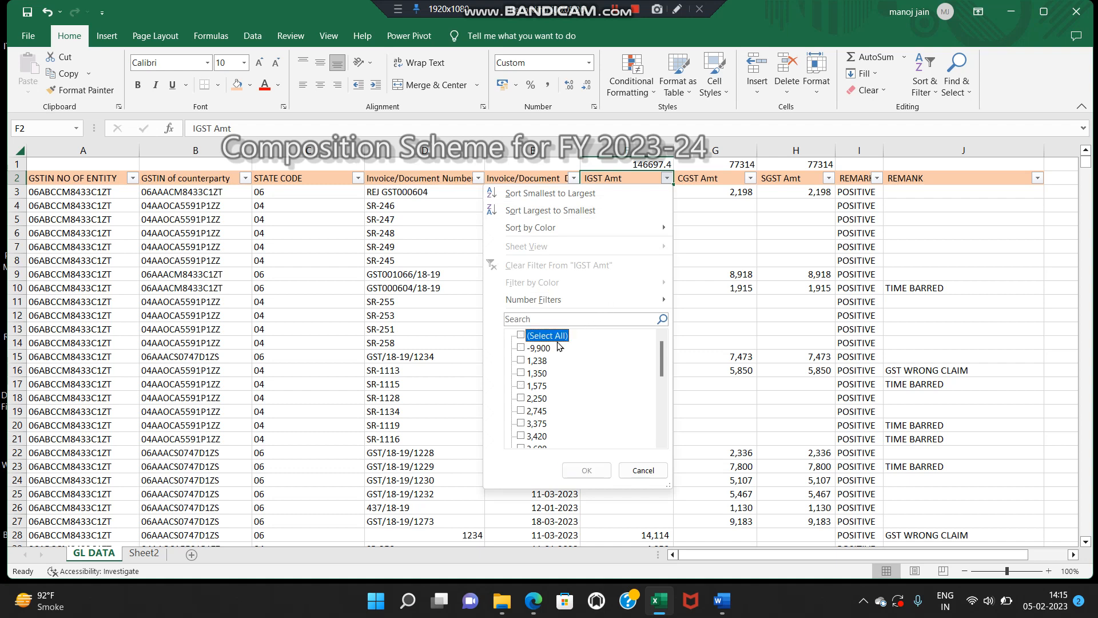
{"action": "left_click", "coordinate": [540, 348]}
{"action": "left_click", "coordinate": [586, 470]}
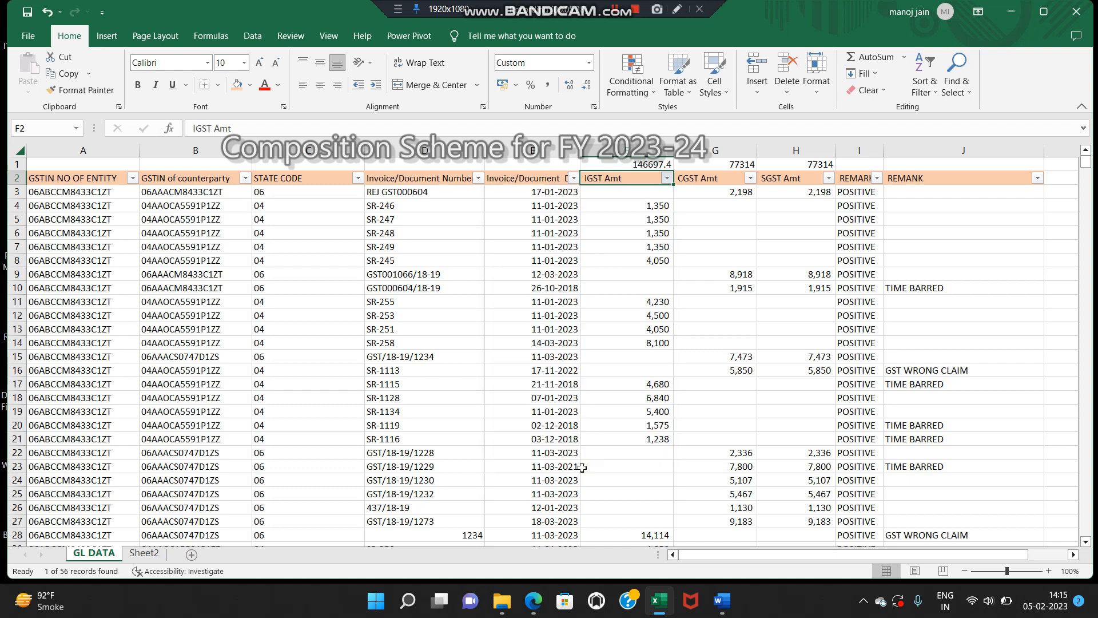
{"action": "left_click", "coordinate": [858, 182]}
{"action": "left_click", "coordinate": [864, 192]}
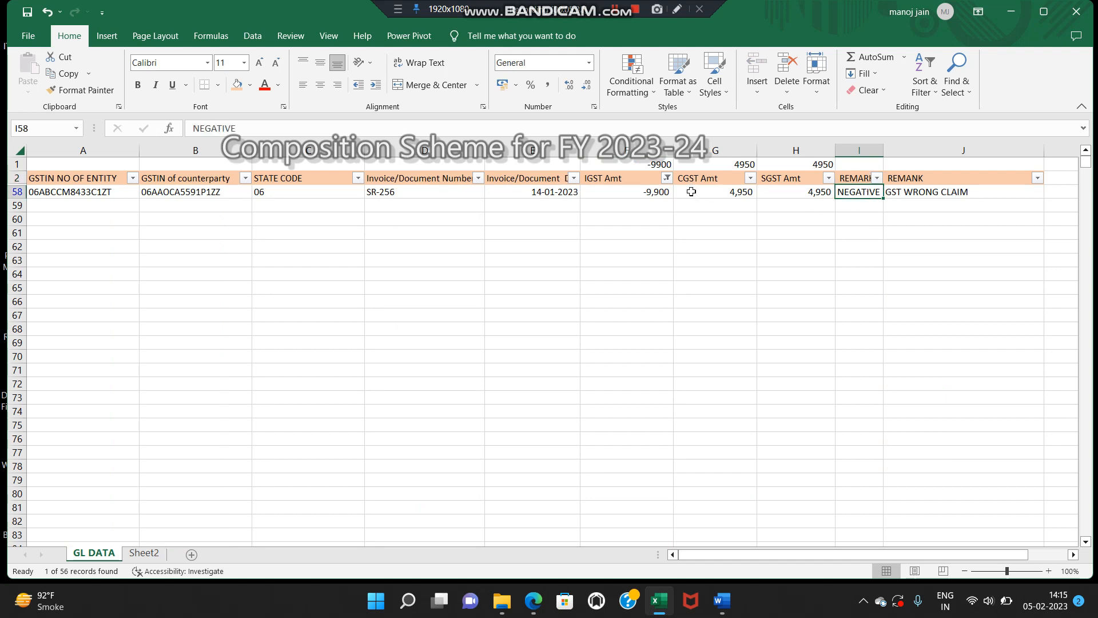
Replace the IGST Amt filter with a CGST Amt filter for -8,918 and -2,198, and check the REMARK entries.
{"action": "left_click", "coordinate": [667, 178]}
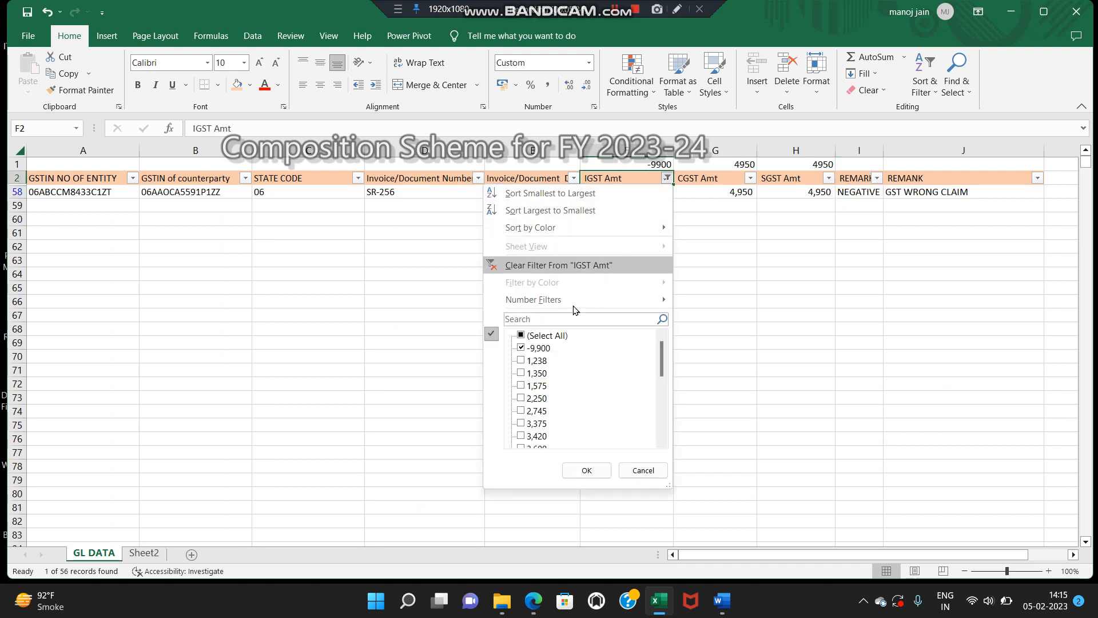
{"action": "left_click", "coordinate": [546, 336]}
{"action": "left_click", "coordinate": [587, 470]}
{"action": "left_click", "coordinate": [750, 178]}
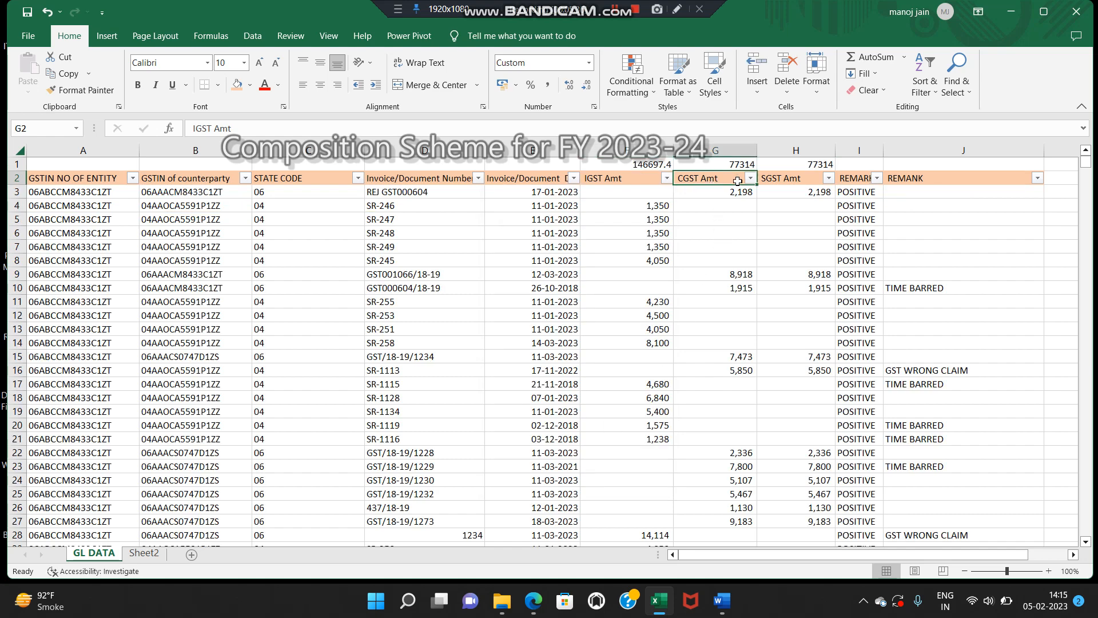
{"action": "left_click", "coordinate": [635, 336]}
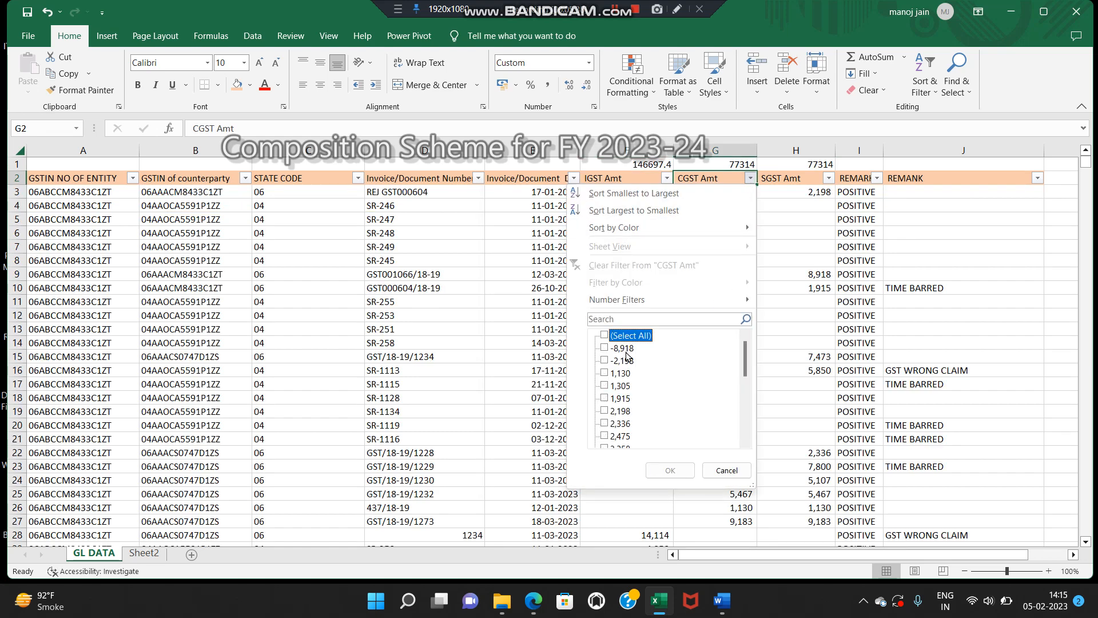
{"action": "left_click", "coordinate": [622, 348]}
{"action": "left_click", "coordinate": [622, 360]}
{"action": "left_click", "coordinate": [669, 470]}
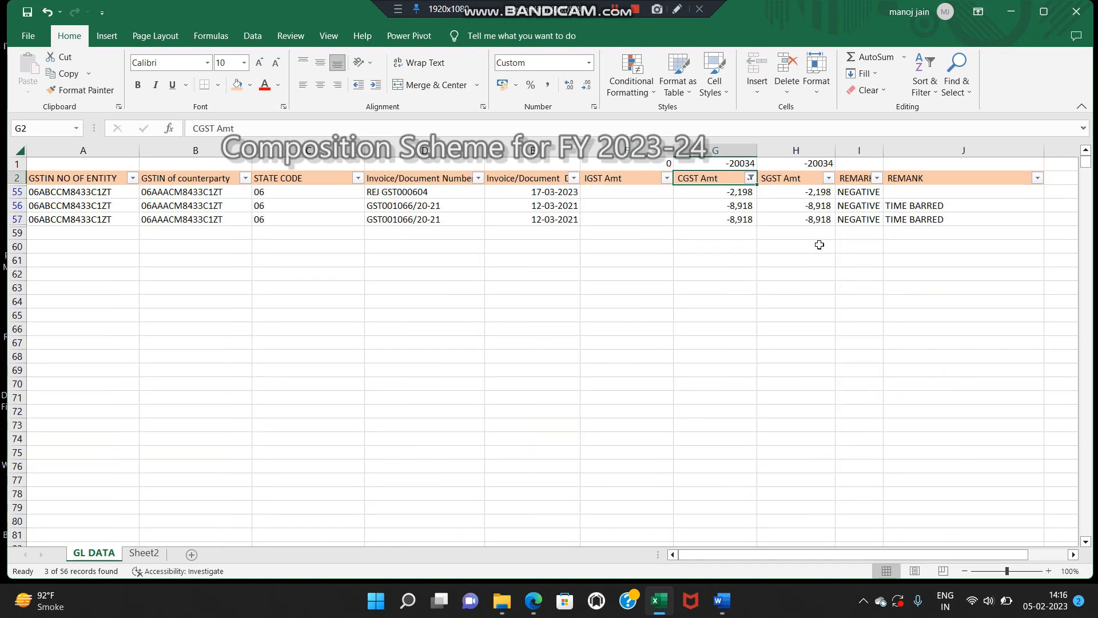
{"action": "left_click_drag", "start_coordinate": [858, 192], "coordinate": [858, 215]}
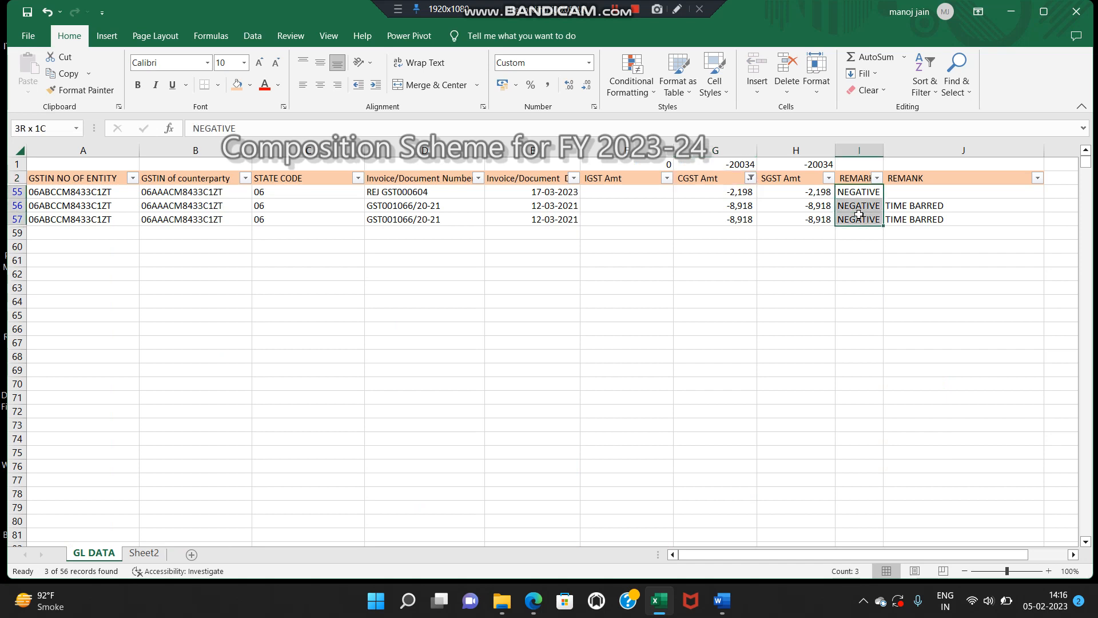
Remove the AutoFilter from header row 2 of GL DATA to show all rows.
{"action": "left_click", "coordinate": [770, 181]}
{"action": "key", "text": "shift+space"}
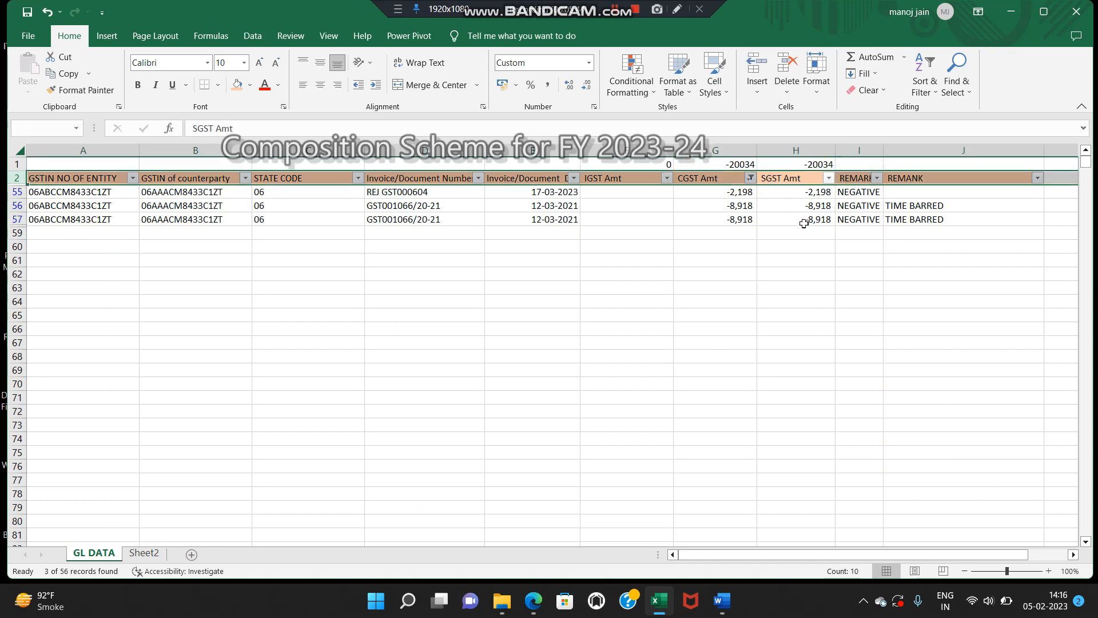
{"action": "key", "text": "ctrl+shift+l"}
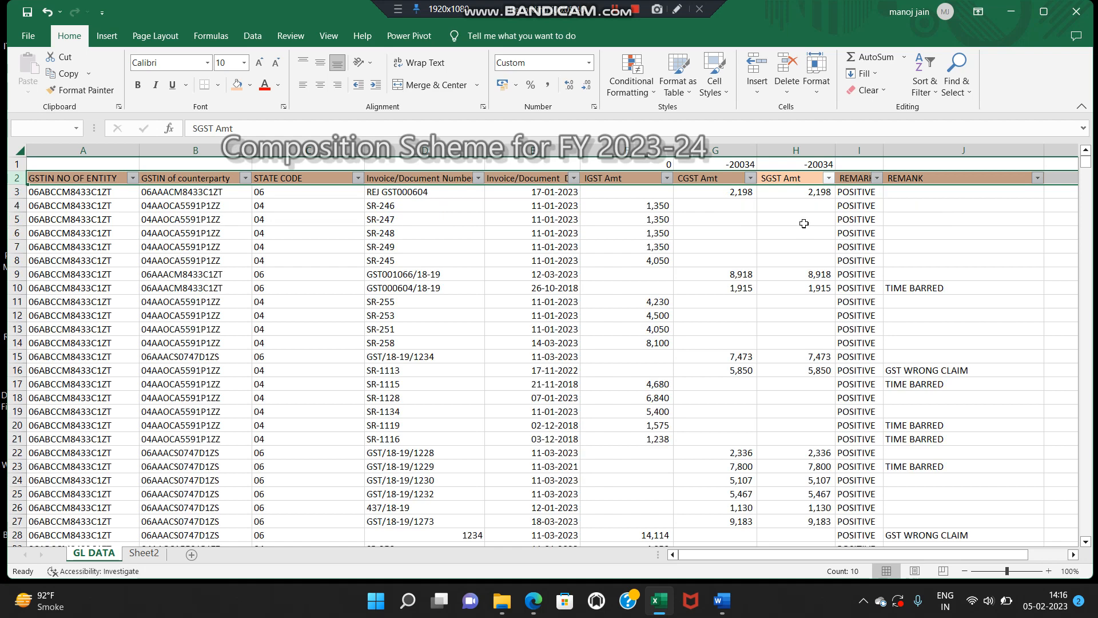
Create a PivotTable on a new worksheet from the full GL DATA range A2:J58.
{"action": "left_click", "coordinate": [115, 181]}
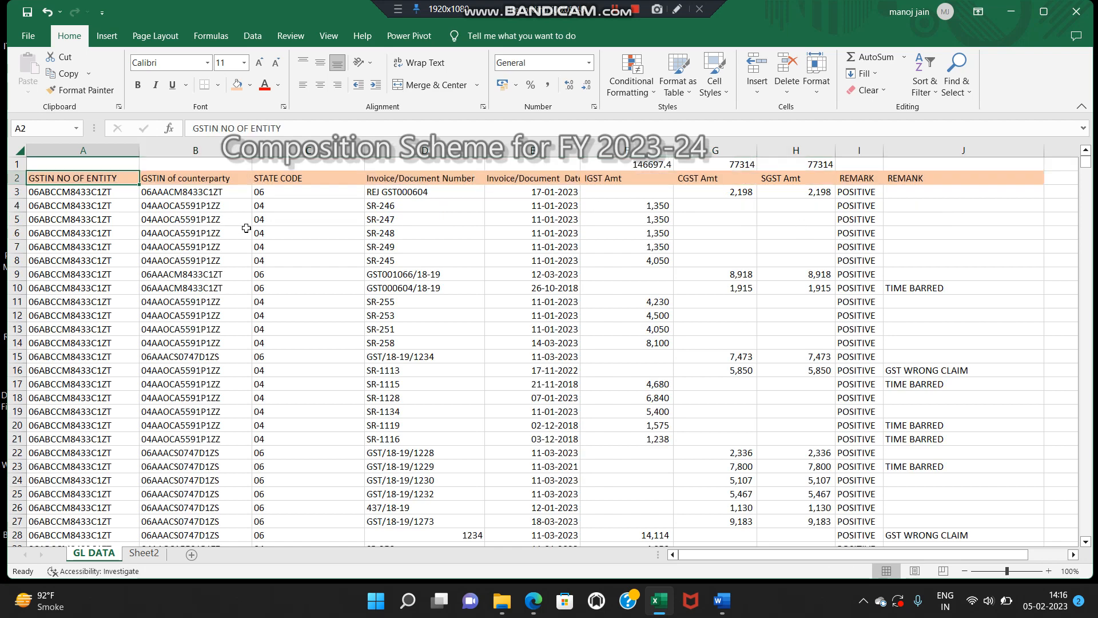
{"action": "key", "text": "ctrl+shift+Right"}
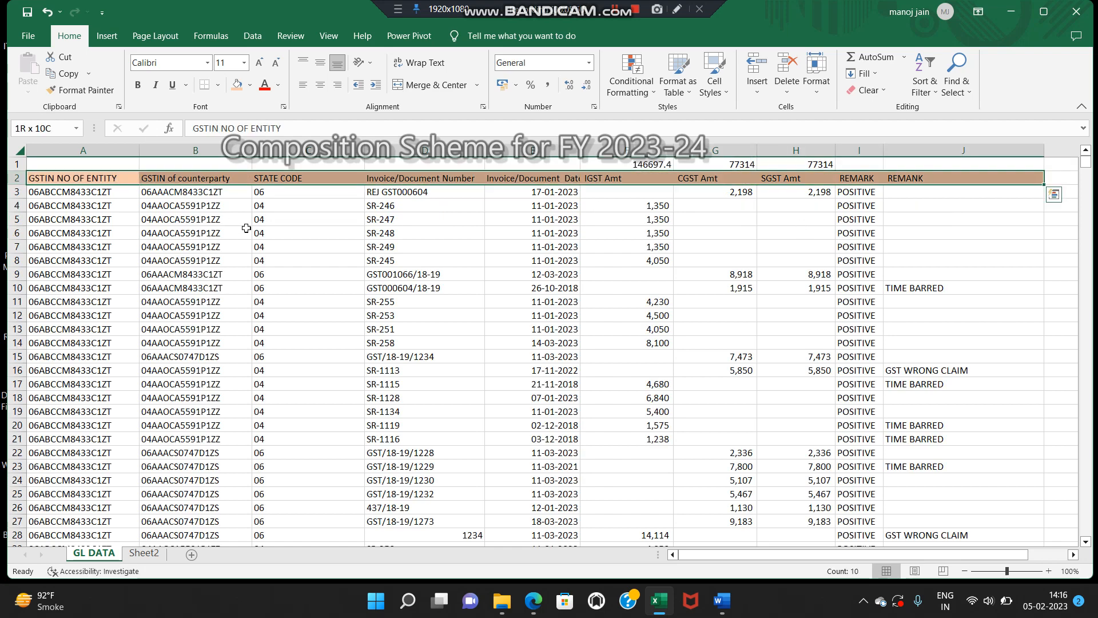
{"action": "key", "text": "ctrl+shift+Down"}
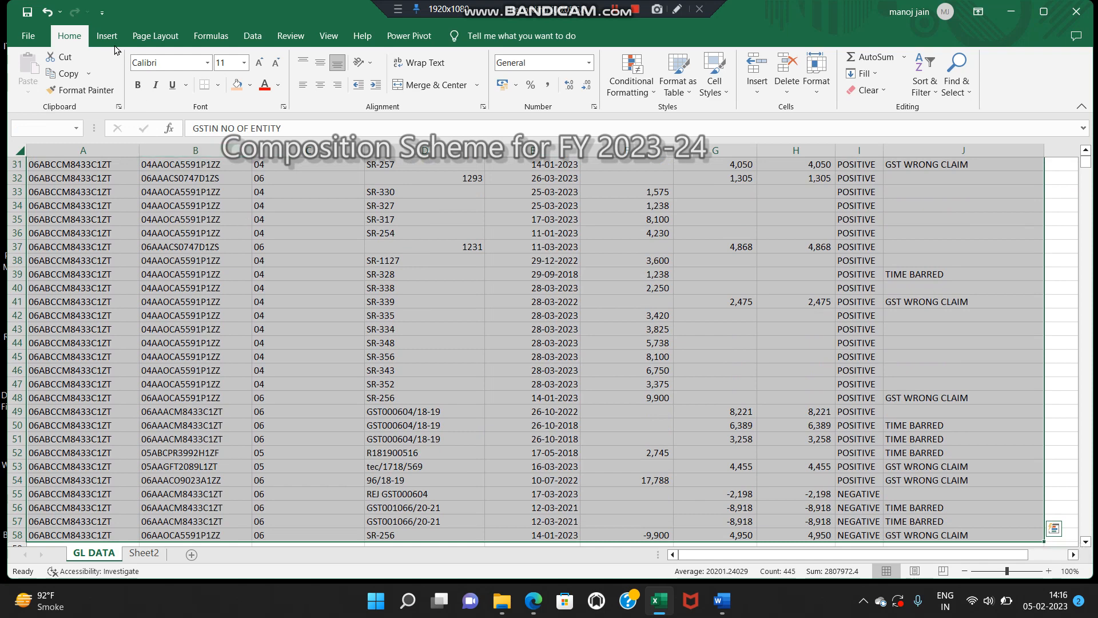
{"action": "left_click", "coordinate": [107, 36]}
{"action": "left_click", "coordinate": [34, 86]}
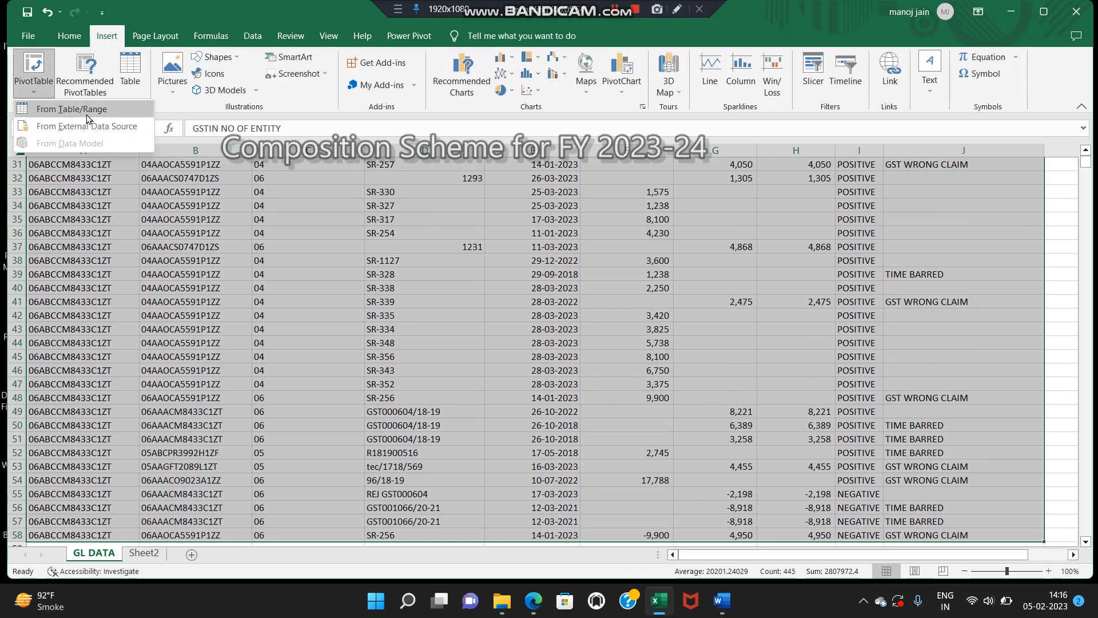
{"action": "left_click", "coordinate": [89, 117]}
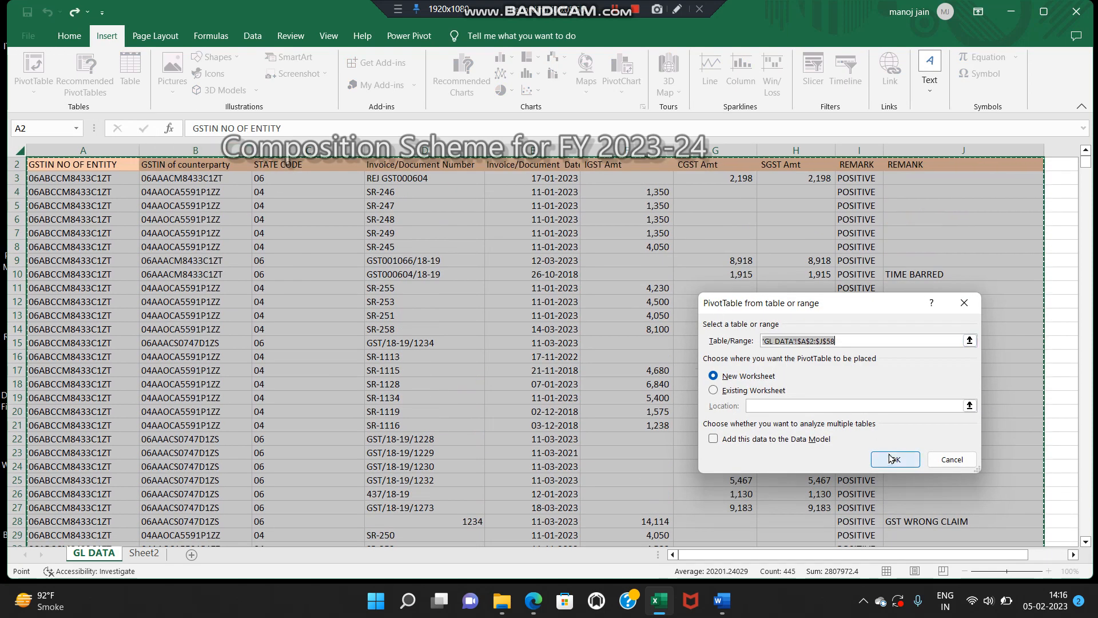
{"action": "left_click", "coordinate": [892, 459]}
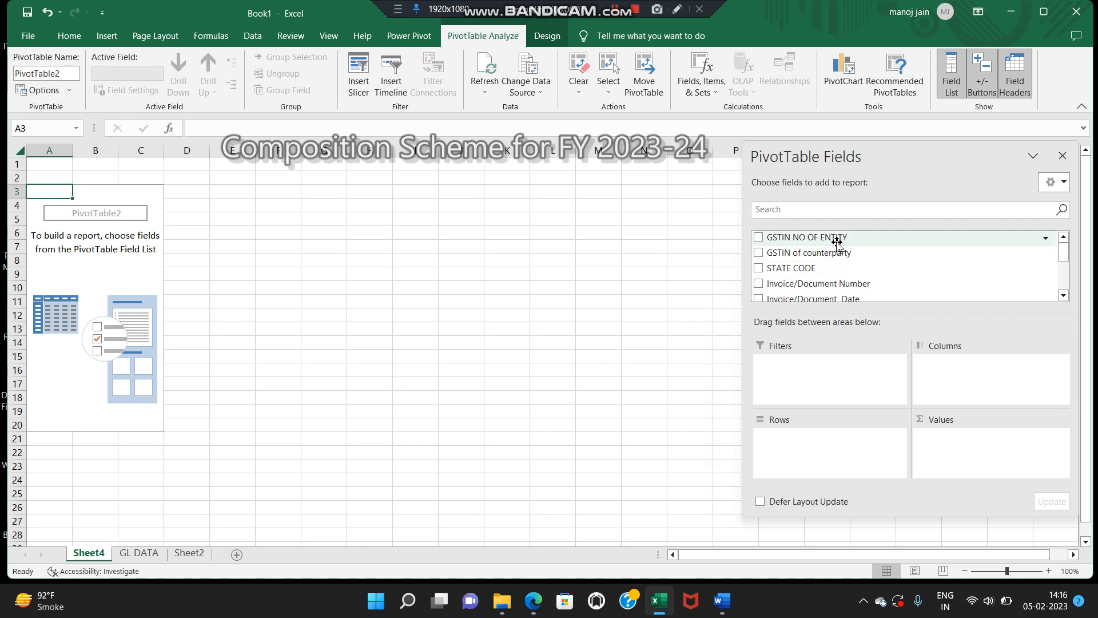
Add GSTIN of counterparty, Invoice/Document Number and Invoice/Document Date as row fields of the PivotTable.
{"action": "left_click_drag", "start_coordinate": [841, 253], "coordinate": [846, 458]}
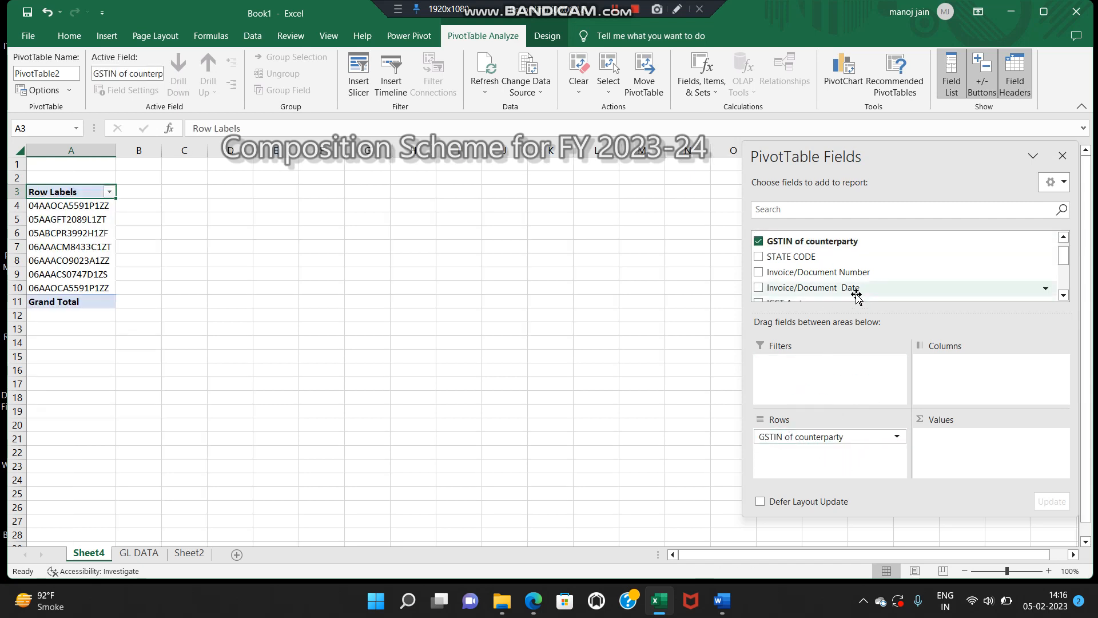
{"action": "left_click_drag", "start_coordinate": [848, 272], "coordinate": [818, 451]}
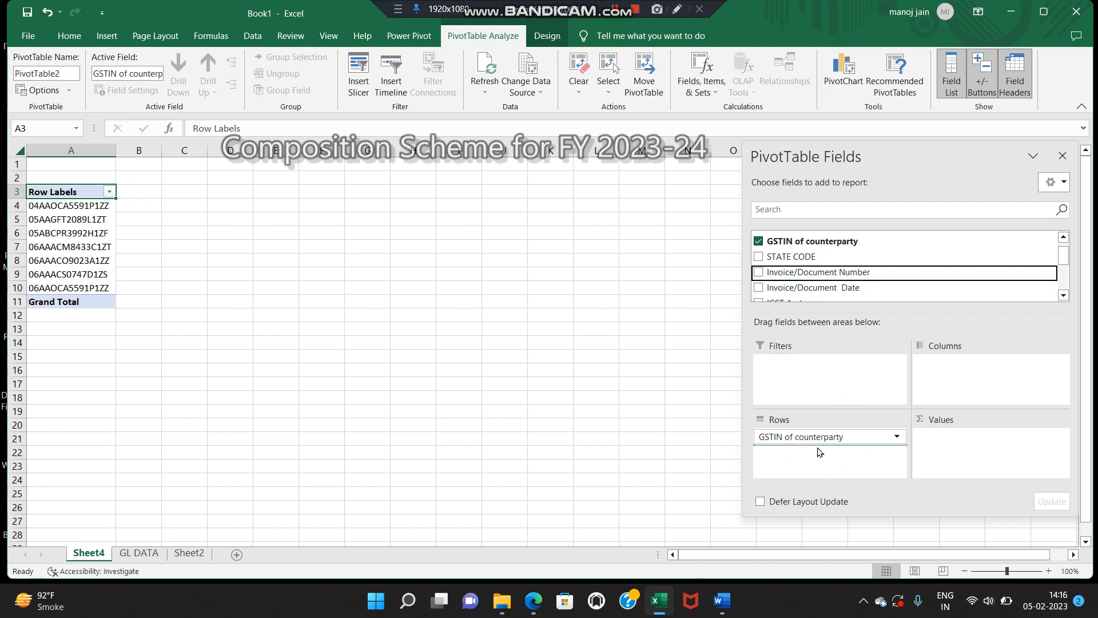
{"action": "left_click_drag", "start_coordinate": [765, 289], "coordinate": [846, 467]}
Enable the Classic PivotTable layout in the PivotTable's display options.
{"action": "left_click", "coordinate": [78, 260]}
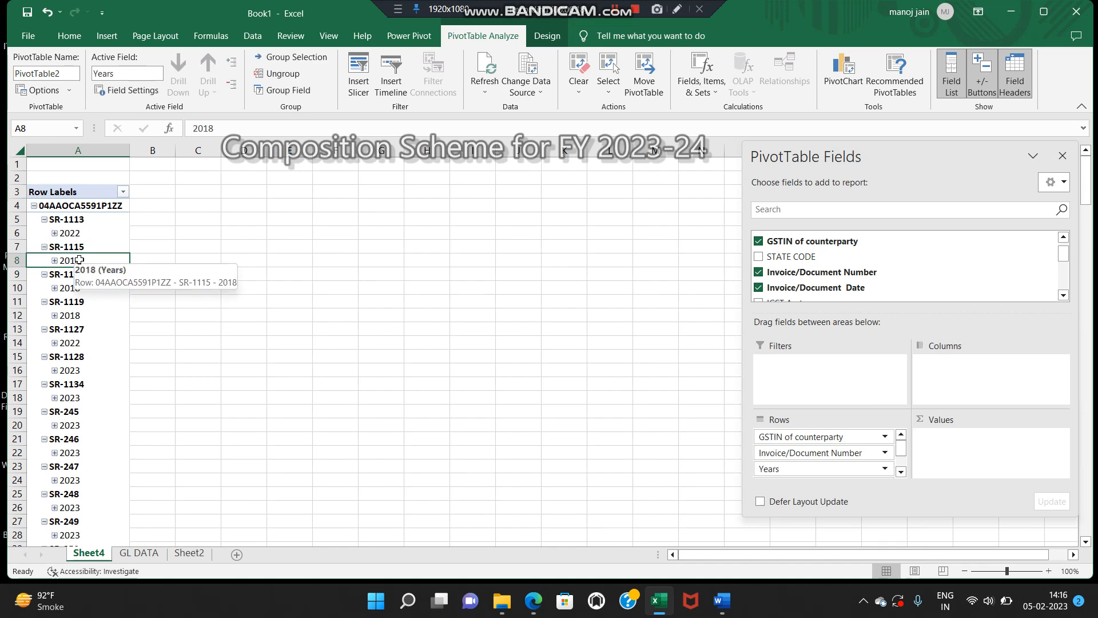
{"action": "right_click", "coordinate": [80, 262]}
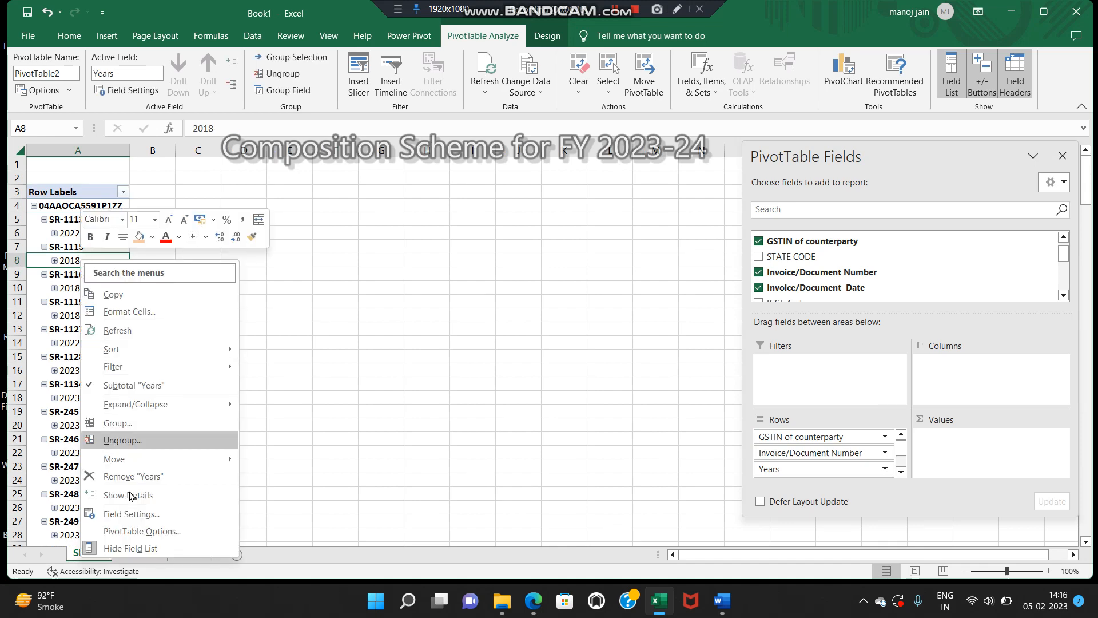
{"action": "left_click", "coordinate": [143, 531]}
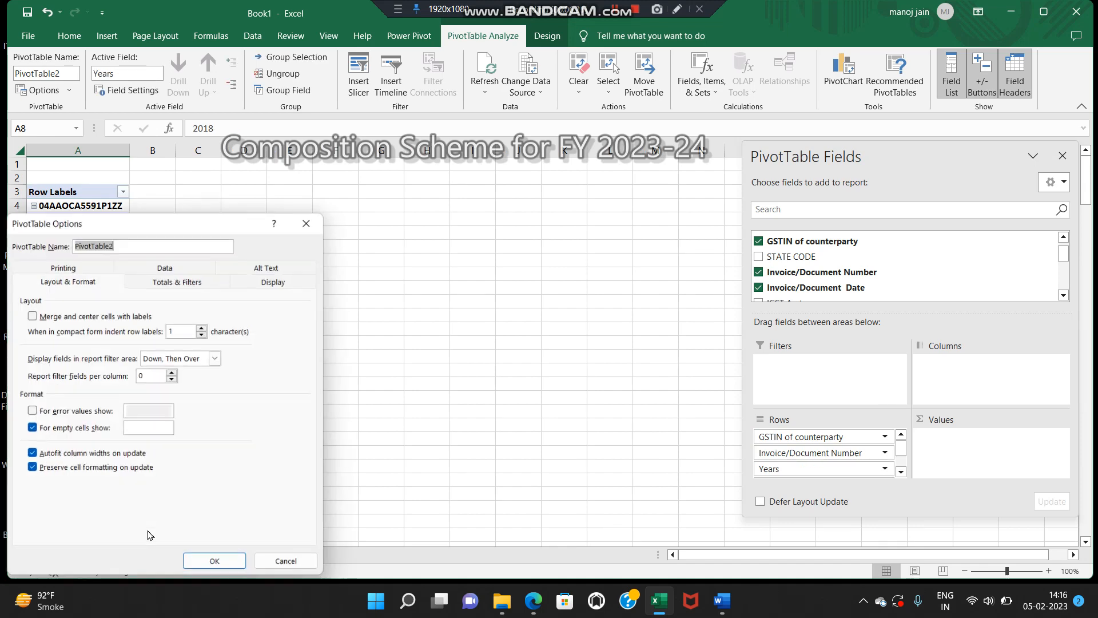
{"action": "left_click", "coordinate": [275, 282]}
{"action": "left_click", "coordinate": [31, 393]}
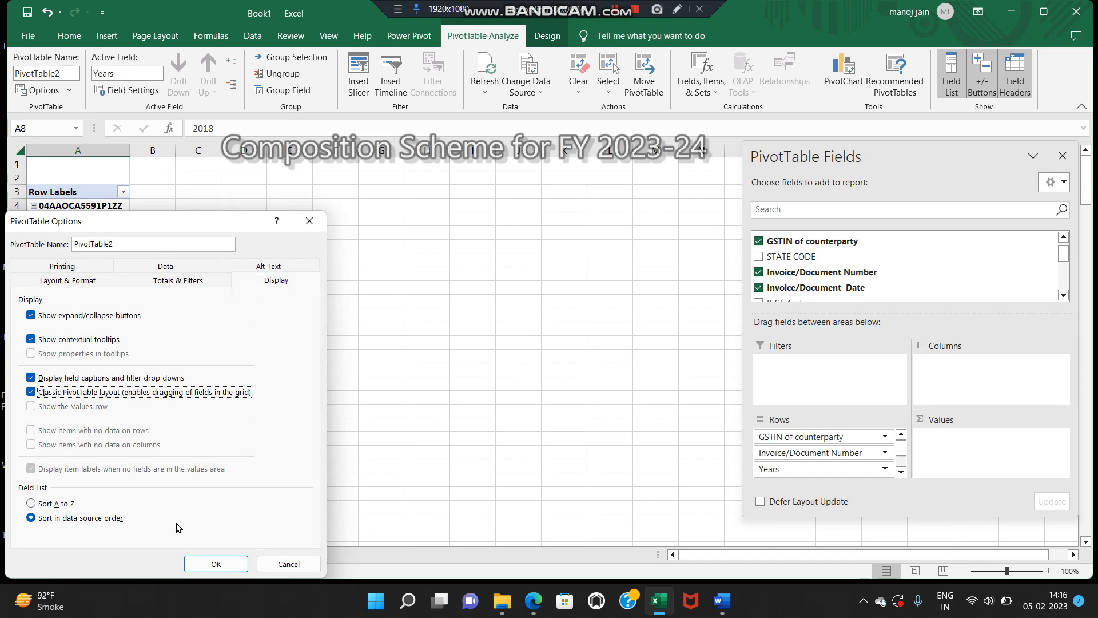
{"action": "left_click", "coordinate": [221, 563]}
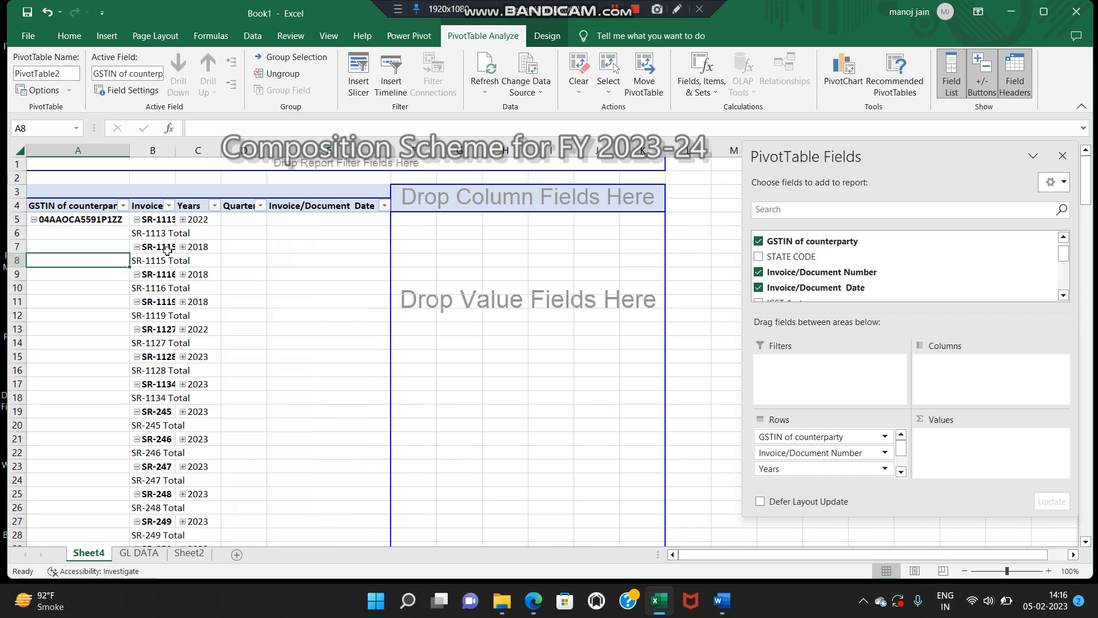
Turn off all subtotals in the PivotTable and repeat all item labels.
{"action": "left_click", "coordinate": [546, 36]}
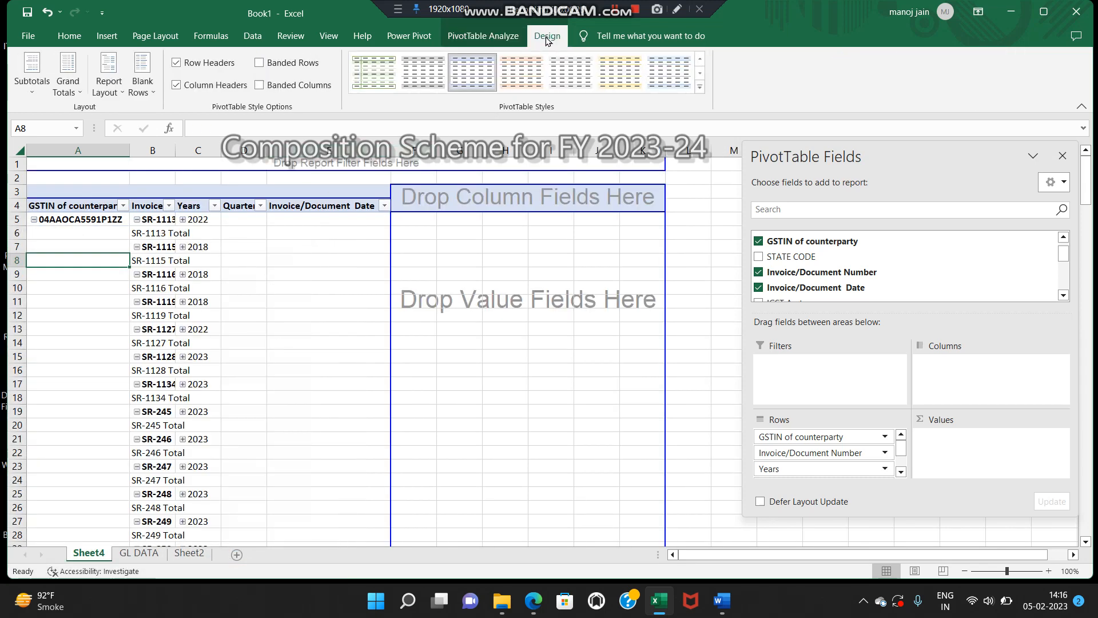
{"action": "left_click", "coordinate": [32, 80]}
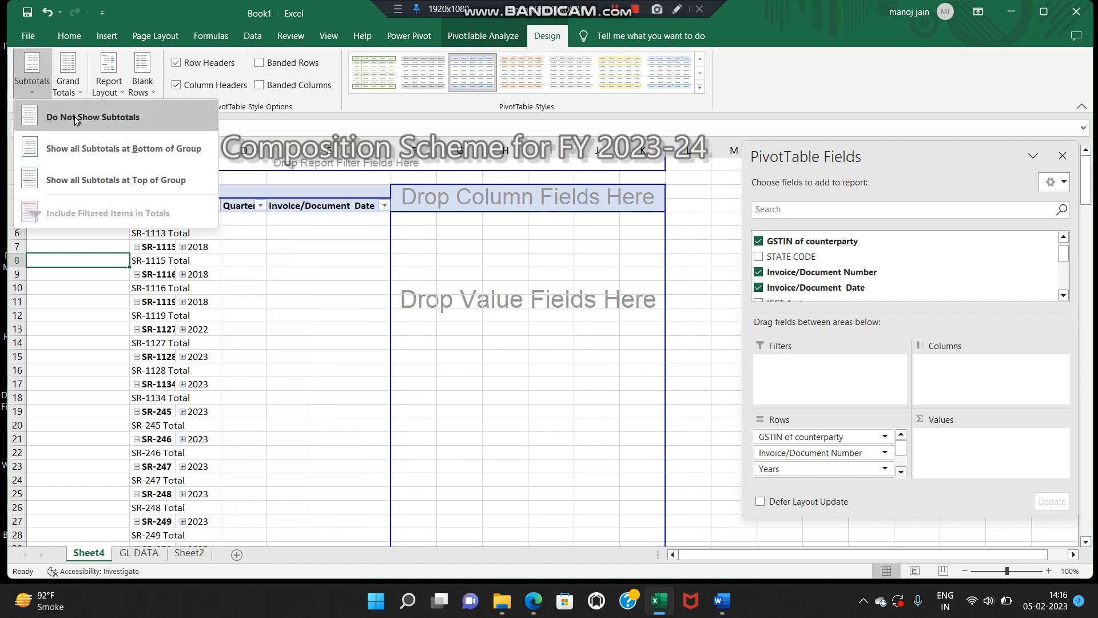
{"action": "left_click", "coordinate": [76, 120]}
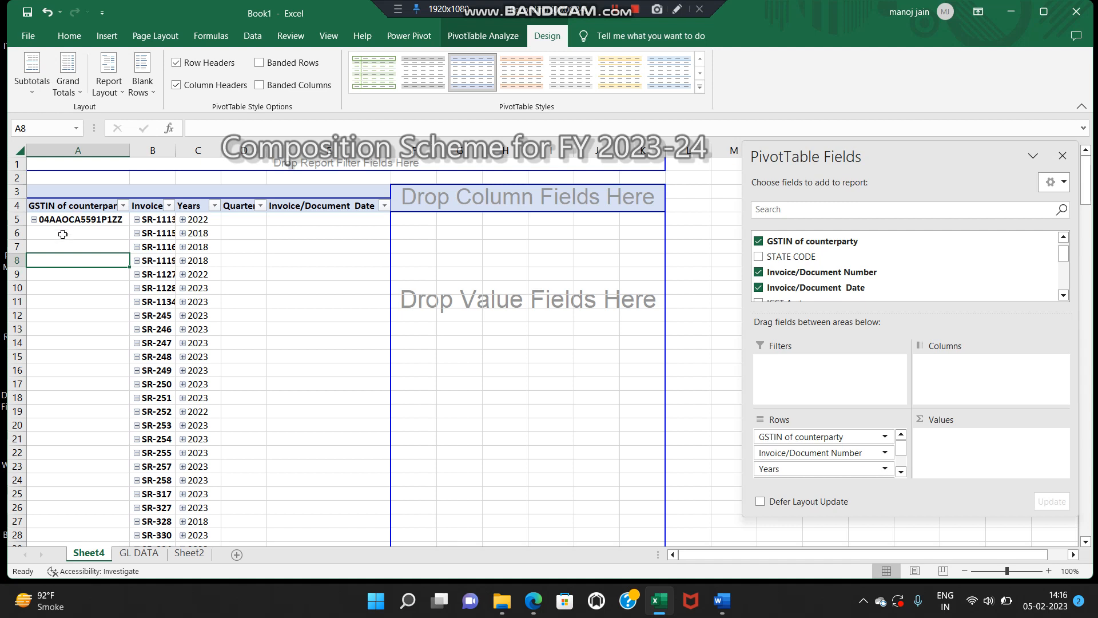
{"action": "left_click", "coordinate": [113, 98]}
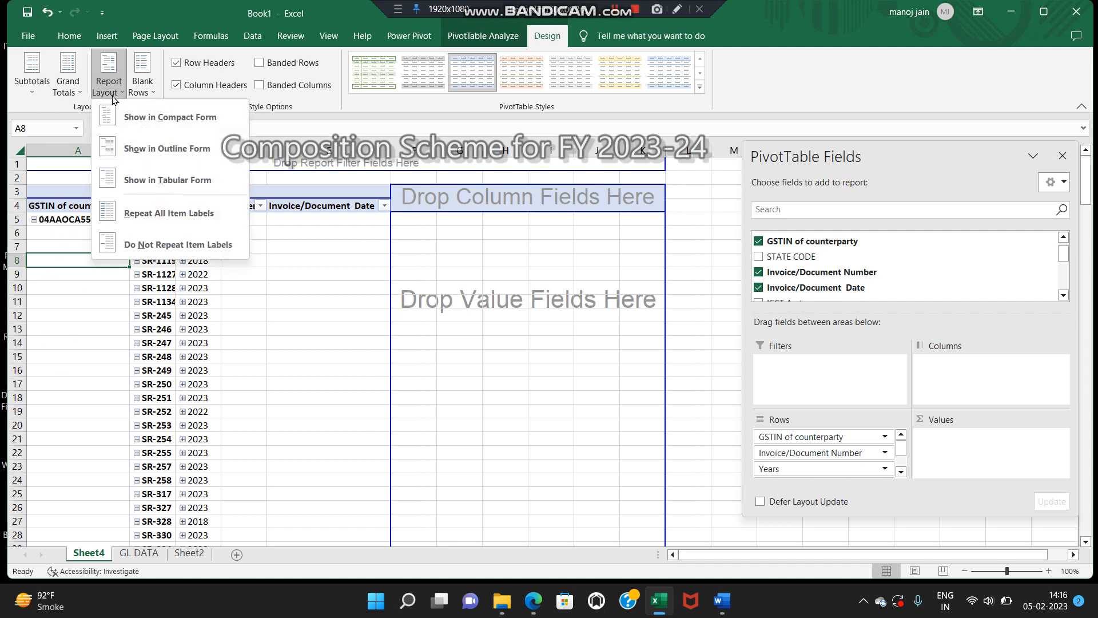
{"action": "left_click", "coordinate": [166, 213]}
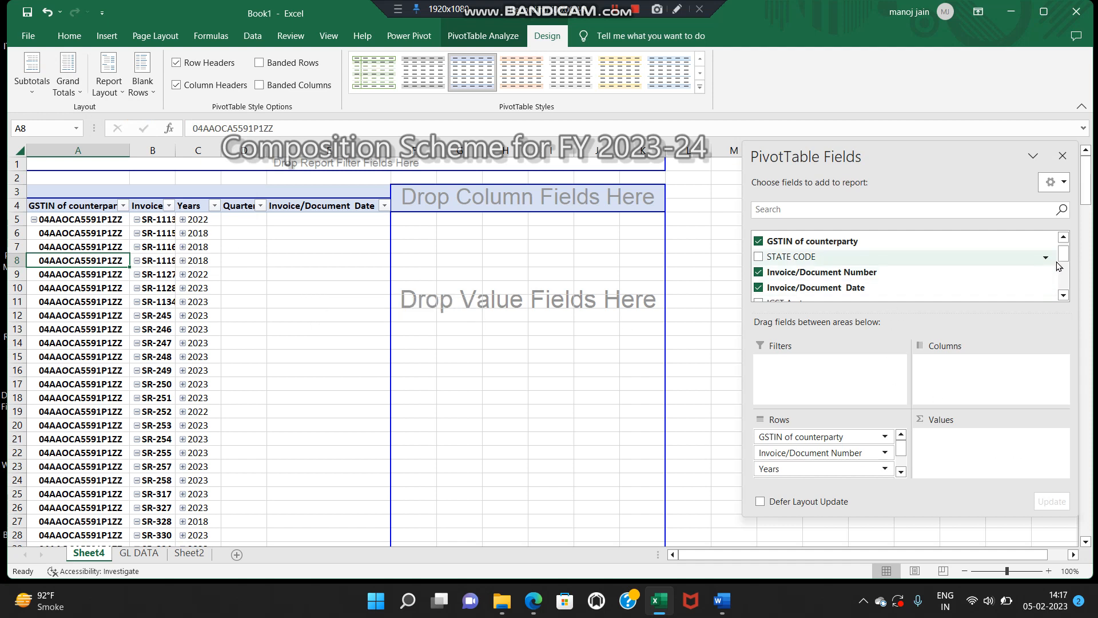
Add IGST Amt, CGST Amt and SGST Amt as summed values of the PivotTable and REMARK as a column field.
{"action": "scroll", "coordinate": [1058, 266], "scroll_direction": "down", "scroll_amount": 1}
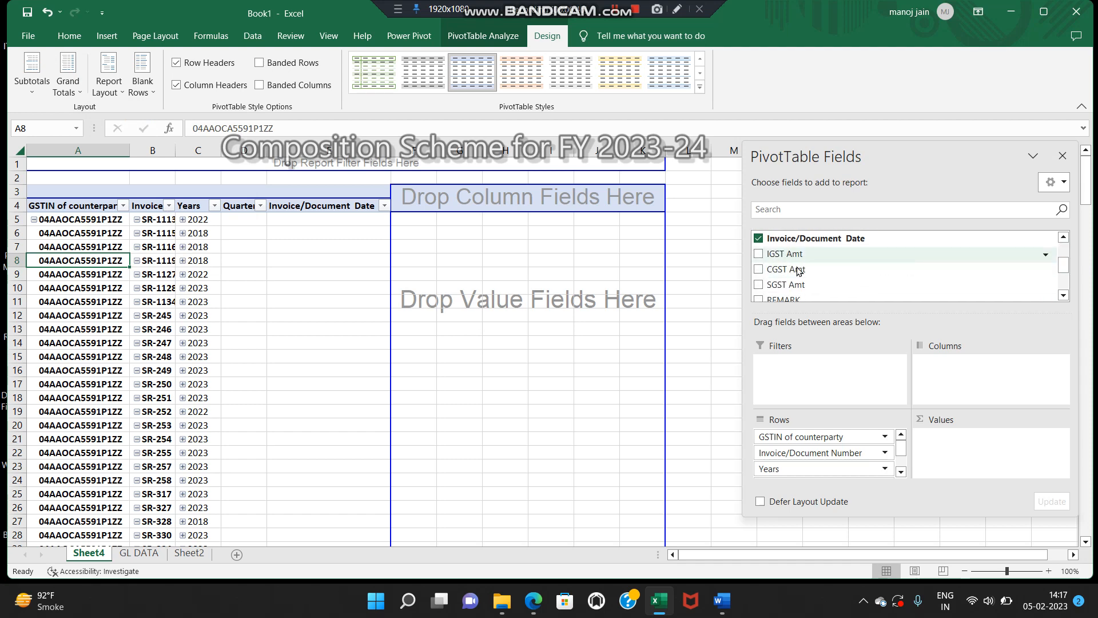
{"action": "left_click_drag", "start_coordinate": [784, 253], "coordinate": [961, 437]}
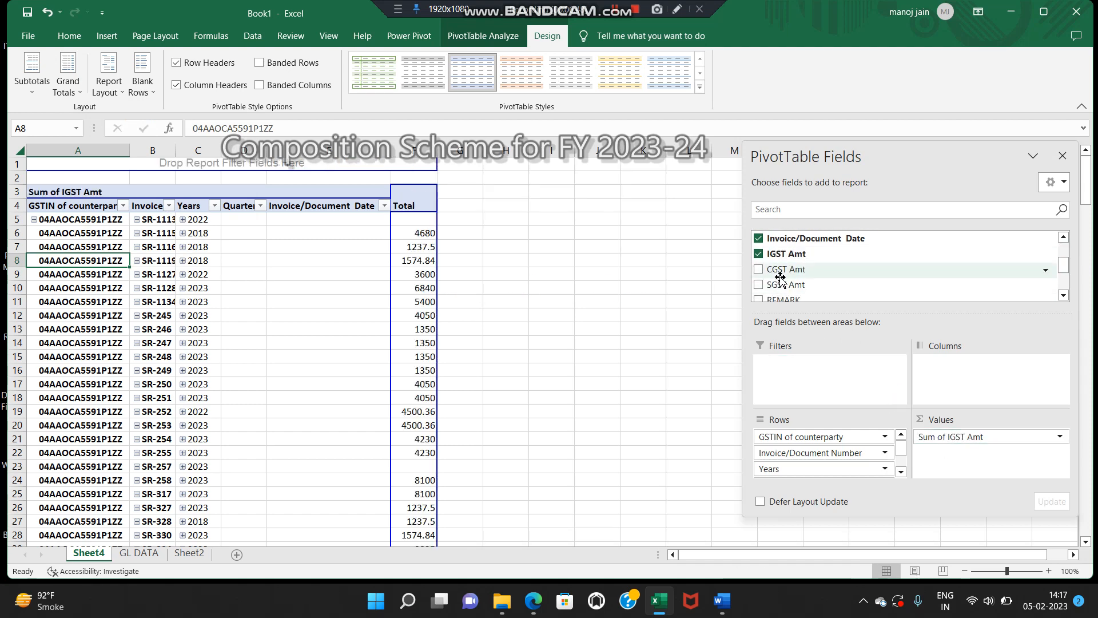
{"action": "left_click_drag", "start_coordinate": [780, 278], "coordinate": [971, 465]}
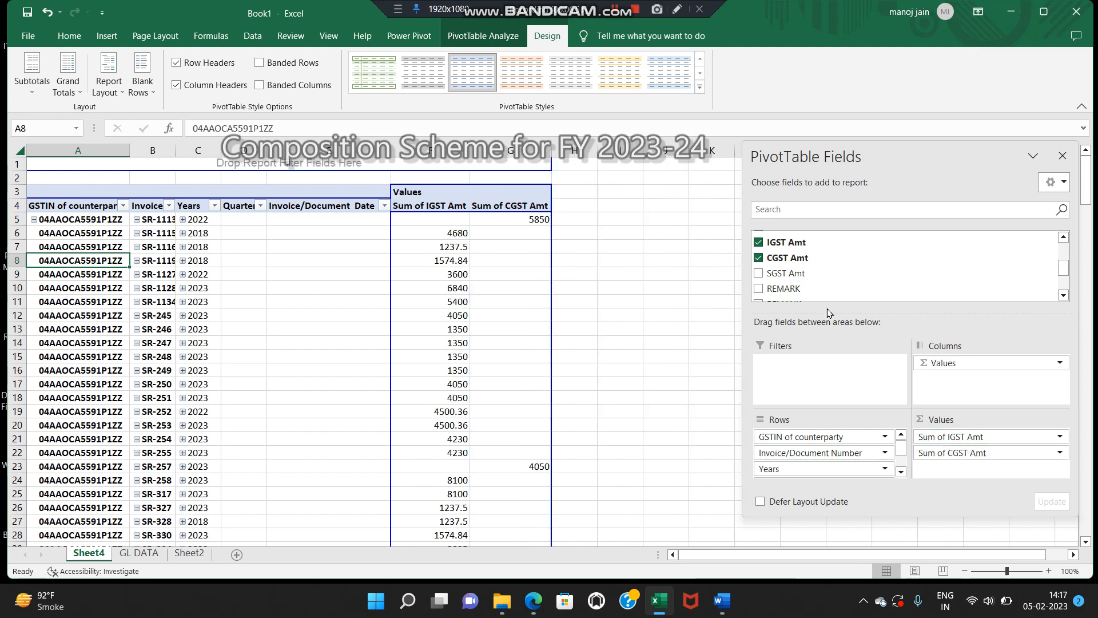
{"action": "left_click_drag", "start_coordinate": [797, 274], "coordinate": [961, 457]}
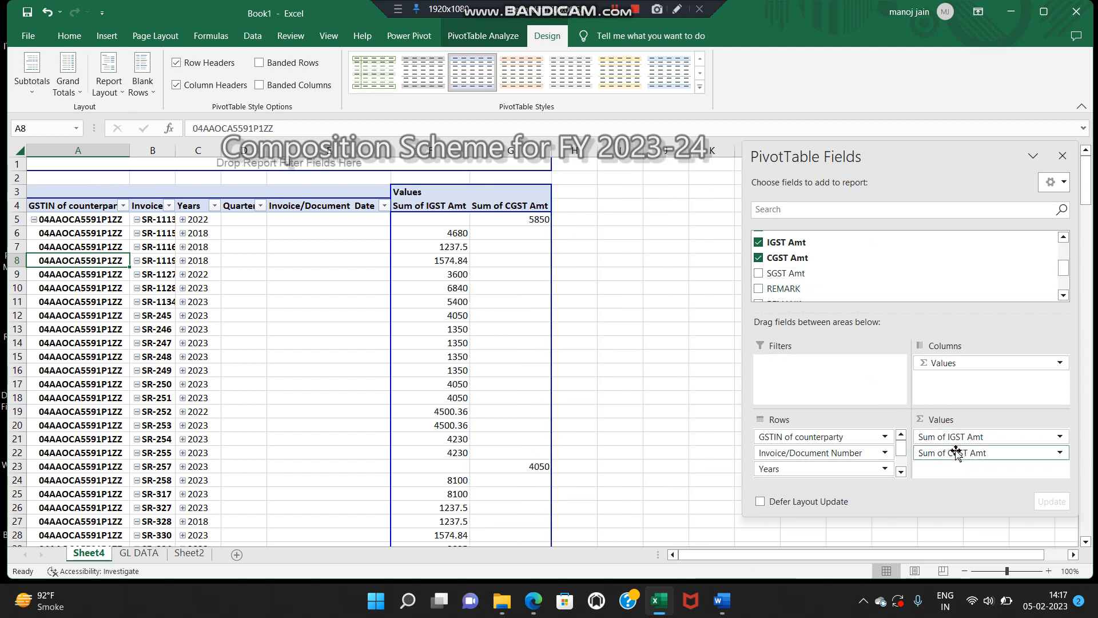
{"action": "left_click_drag", "start_coordinate": [804, 294], "coordinate": [956, 387]}
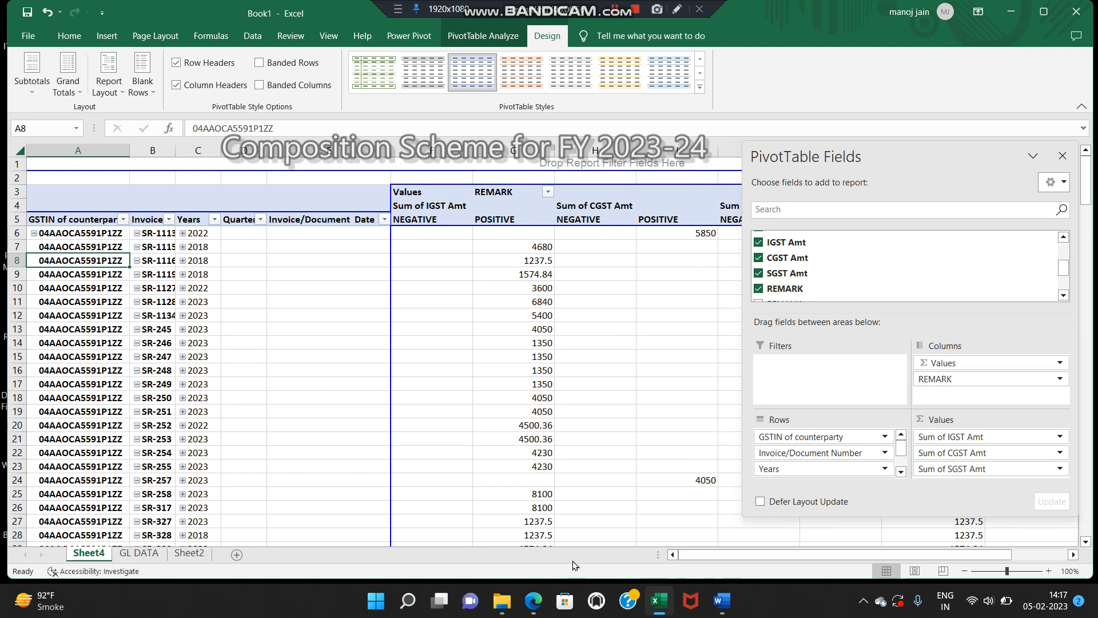
Replace the PivotTable on Sheet4 with static data by pasting the whole sheet over itself as values and number formats.
{"action": "left_click_drag", "start_coordinate": [685, 562], "coordinate": [746, 575]}
{"action": "left_click", "coordinate": [12, 151]}
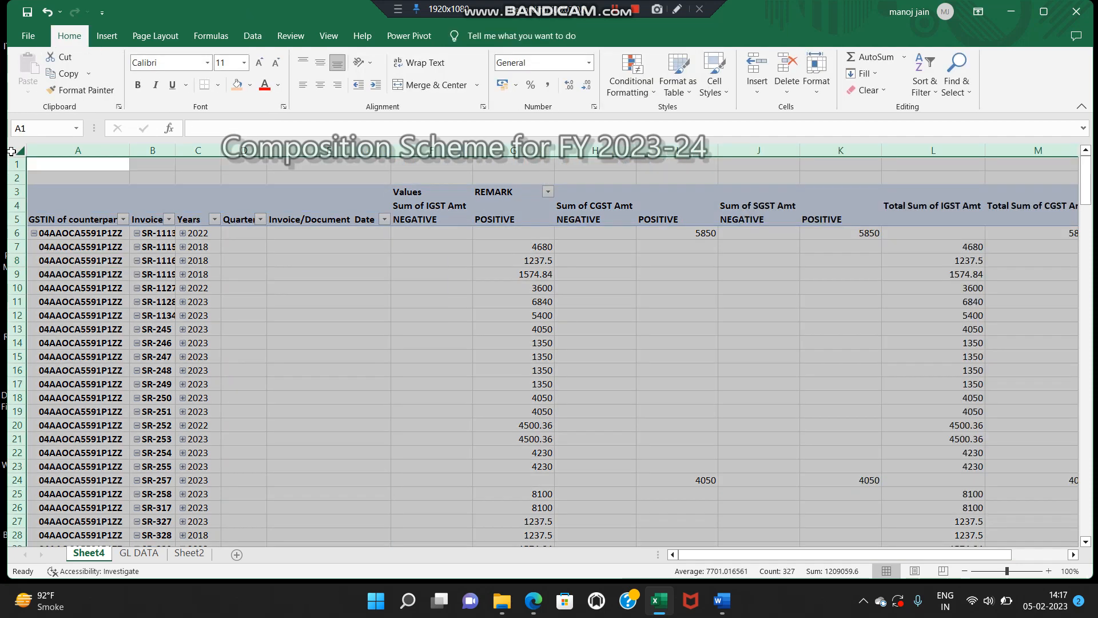
{"action": "key", "text": "ctrl+c"}
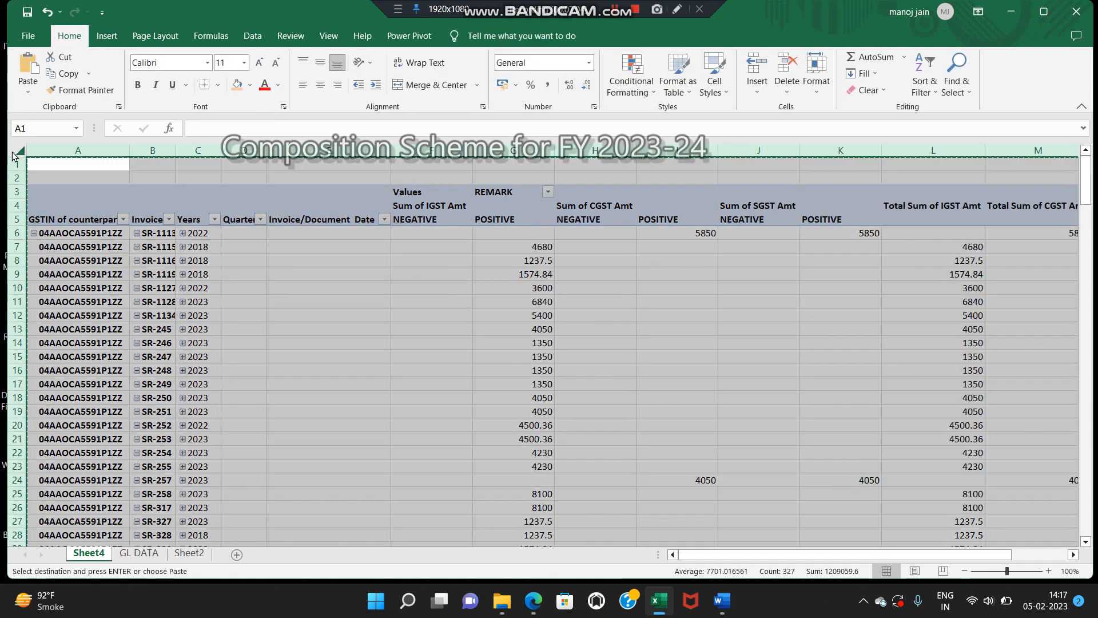
{"action": "key", "text": "alt"}
{"action": "key", "text": "h"}
{"action": "key", "text": "v"}
{"action": "key", "text": "s"}
{"action": "key", "text": "u"}
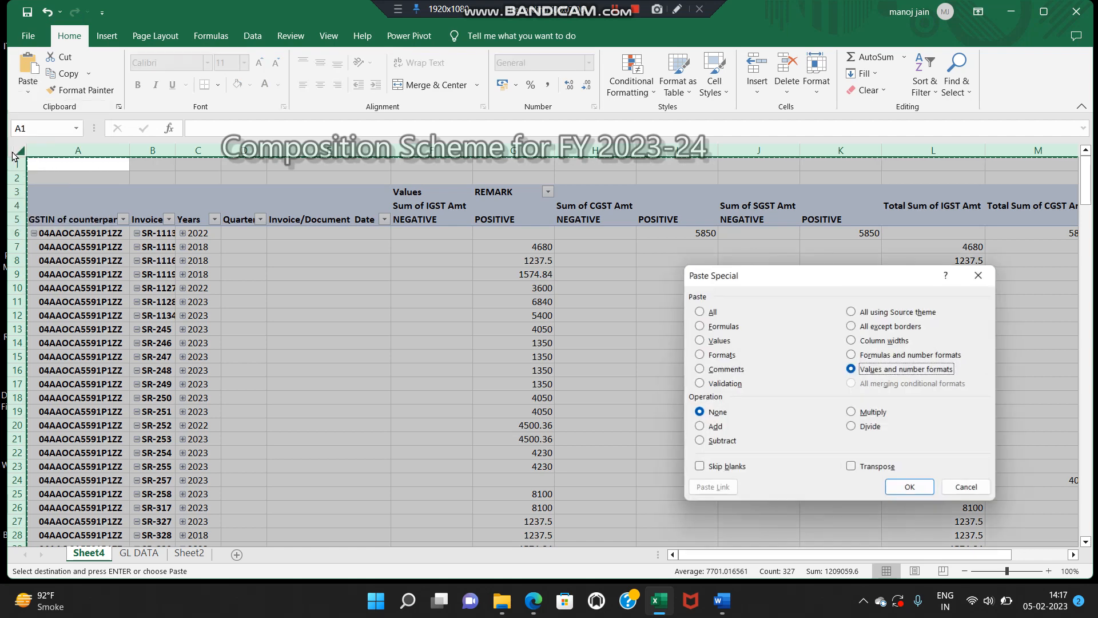
{"action": "key", "text": "Return"}
{"action": "key", "text": "Escape"}
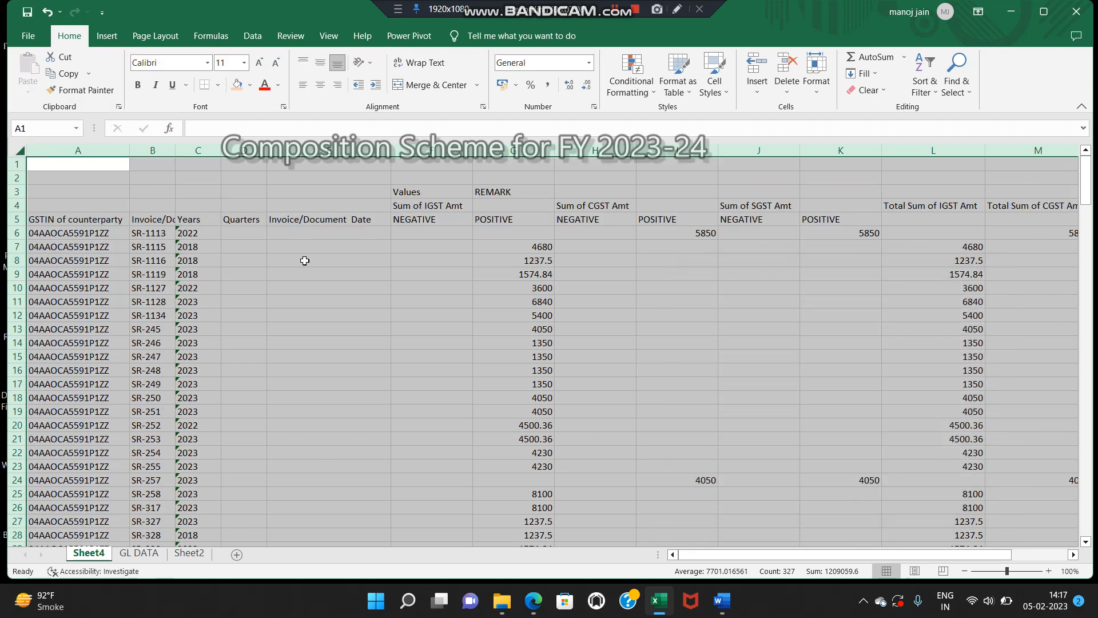
Narrow columns D through N of Sheet4 to one uniform width.
{"action": "left_click", "coordinate": [303, 274]}
{"action": "left_click_drag", "start_coordinate": [247, 149], "coordinate": [1008, 175]}
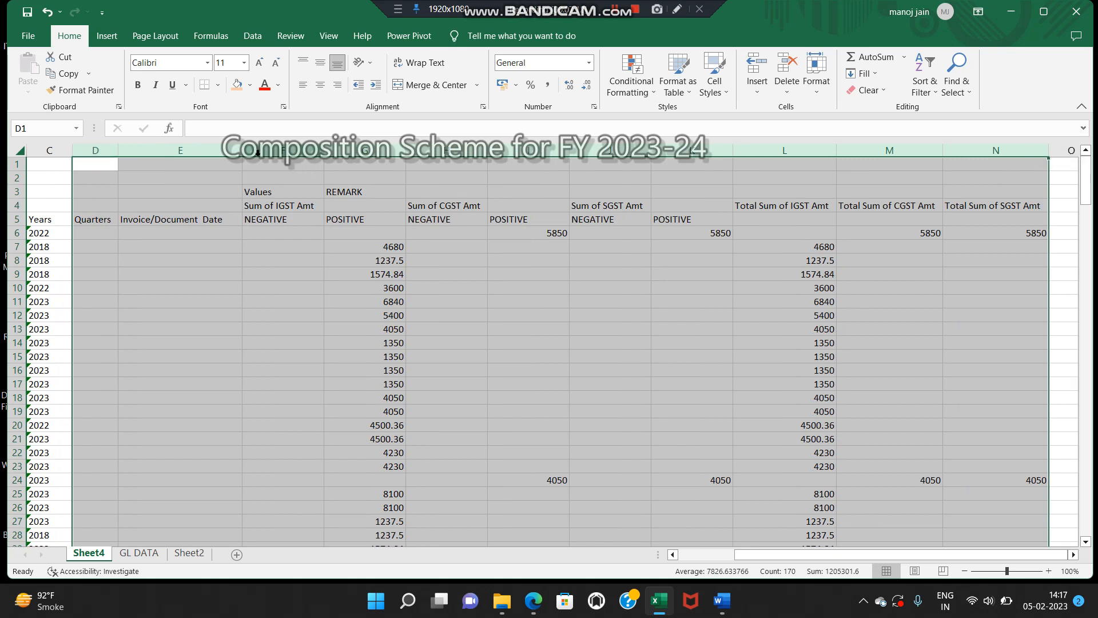
{"action": "left_click_drag", "start_coordinate": [242, 153], "coordinate": [166, 176]}
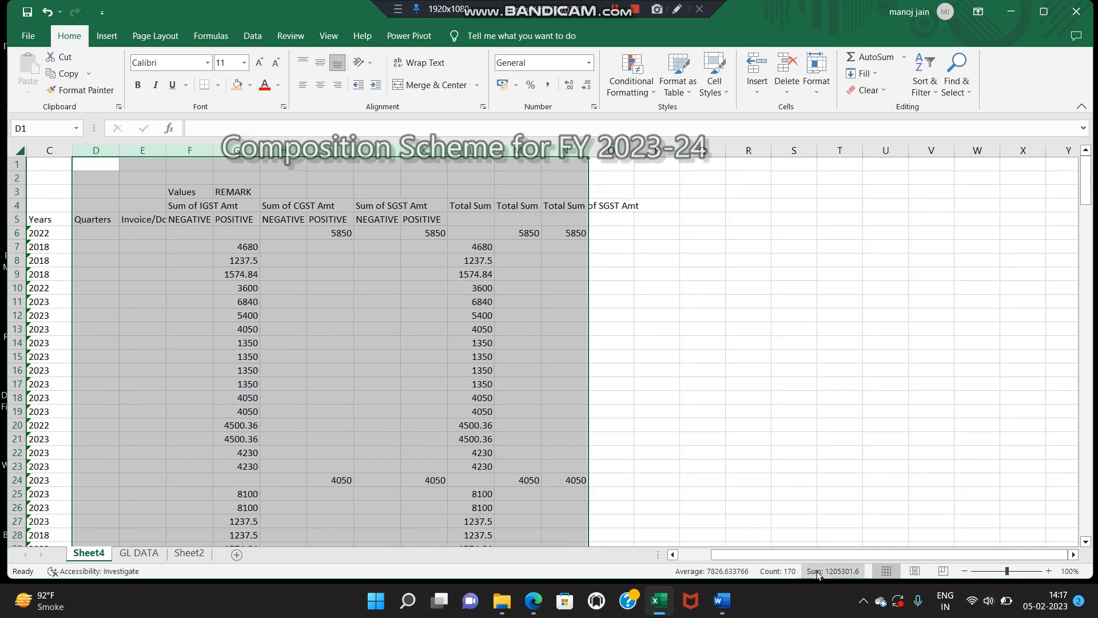
Wrap the text of header cells A5:N5 and fill them with light orange.
{"action": "left_click_drag", "start_coordinate": [814, 556], "coordinate": [779, 555]}
{"action": "left_click_drag", "start_coordinate": [80, 218], "coordinate": [703, 216]}
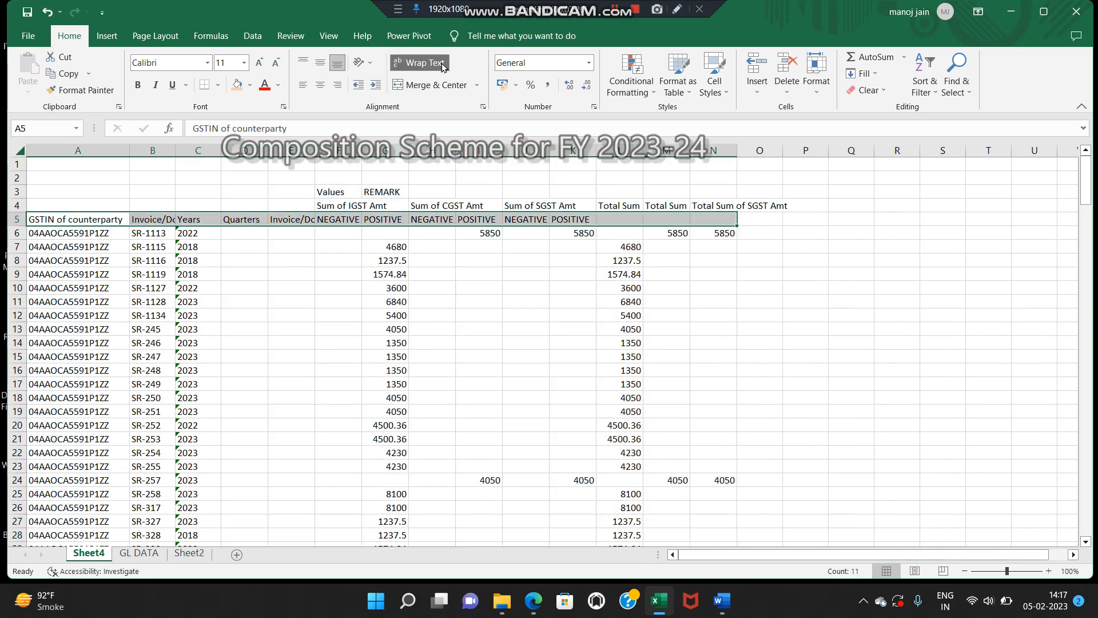
{"action": "left_click", "coordinate": [443, 67]}
{"action": "left_click", "coordinate": [236, 85]}
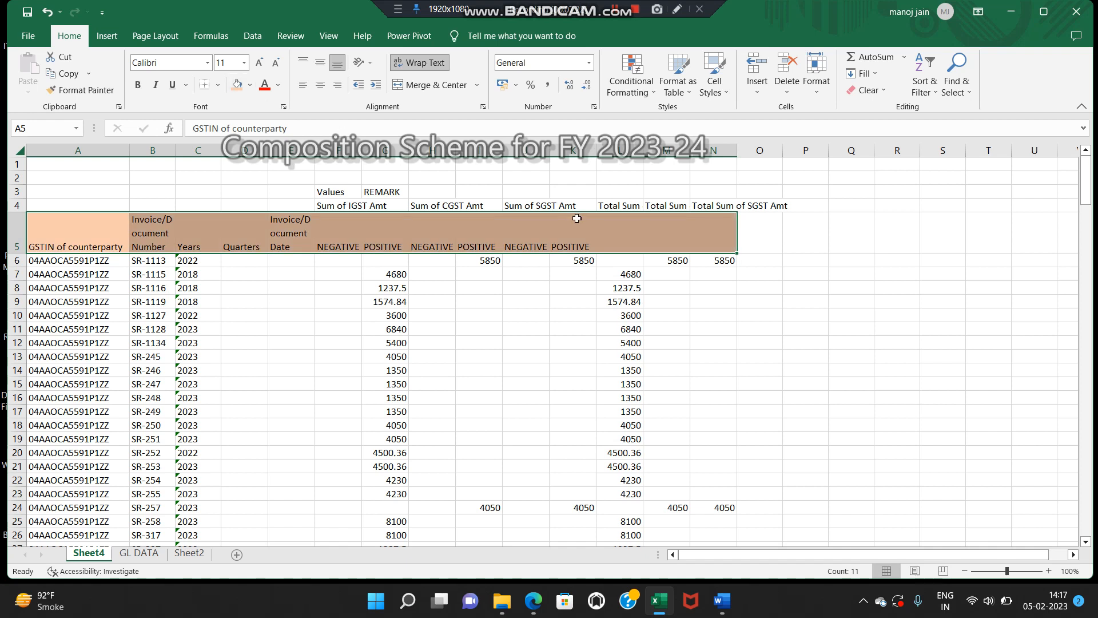
Review the NEGATIVE and POSITIVE headings in row 5 under the IGST, CGST and SGST sums.
{"action": "left_click", "coordinate": [360, 208]}
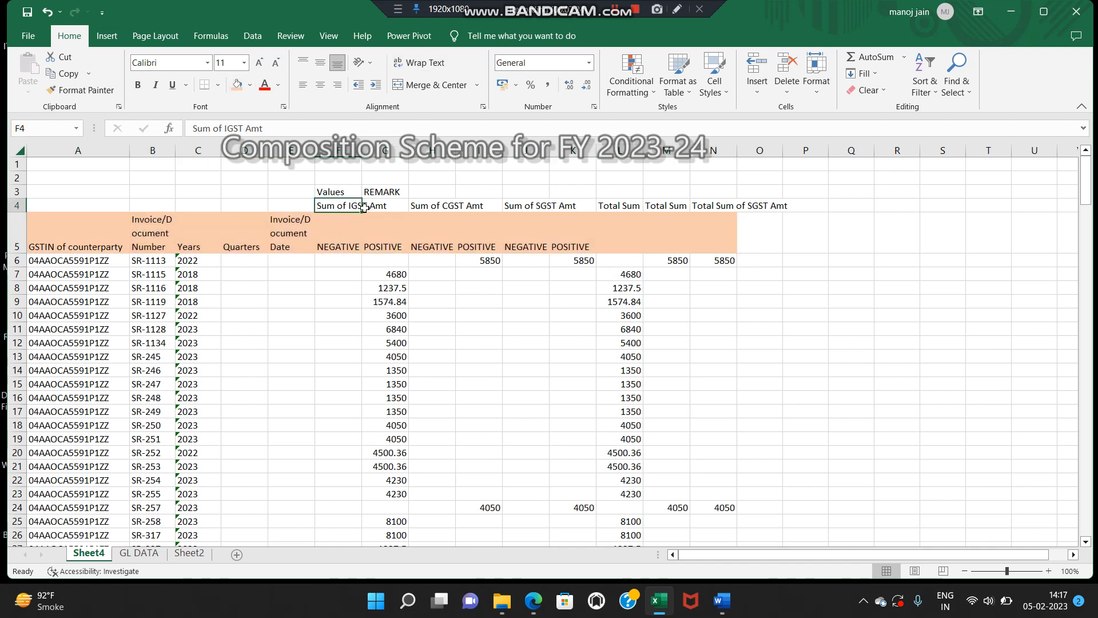
{"action": "left_click", "coordinate": [333, 245]}
{"action": "left_click", "coordinate": [387, 247]}
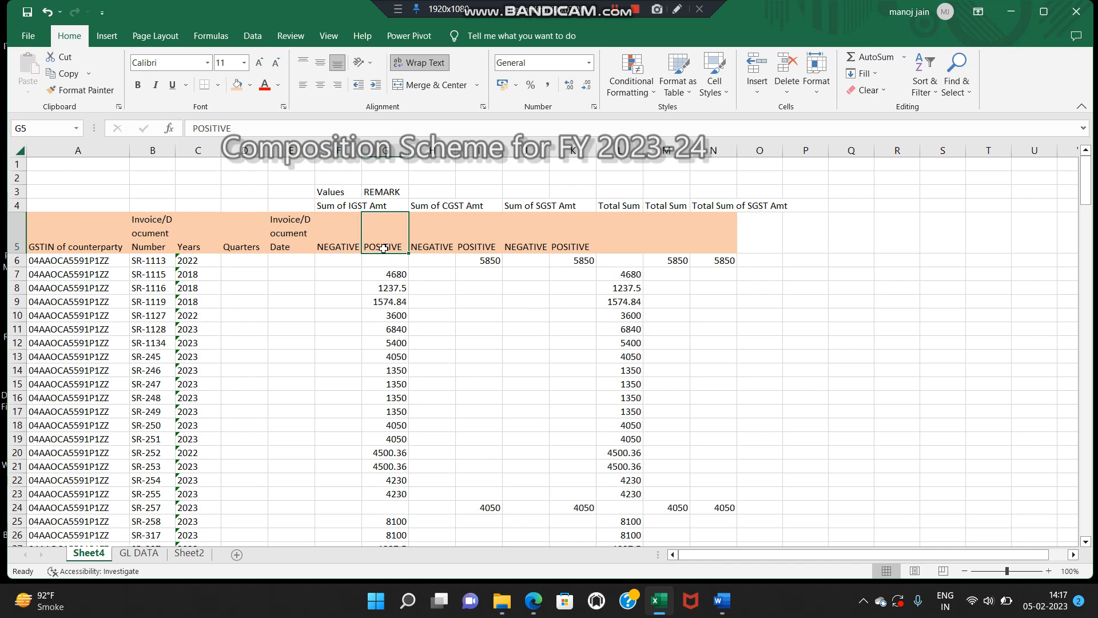
{"action": "left_click", "coordinate": [433, 246]}
{"action": "left_click", "coordinate": [475, 246]}
{"action": "left_click", "coordinate": [524, 245]}
{"action": "left_click", "coordinate": [568, 244]}
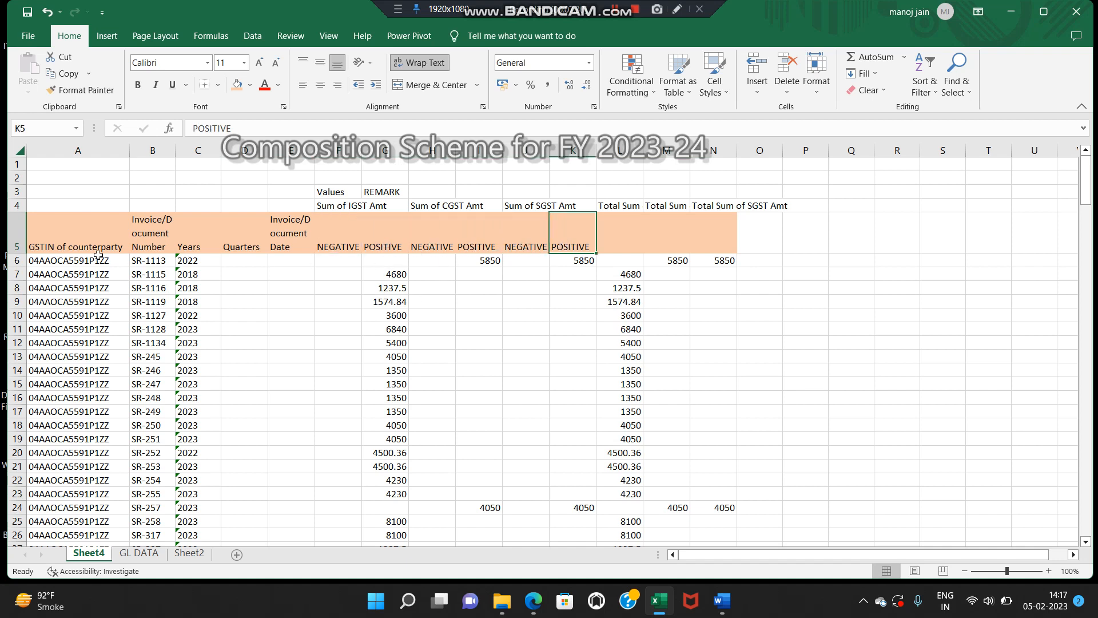
Add an AutoFilter to header row A5:N5 of Sheet4.
{"action": "left_click", "coordinate": [75, 238]}
{"action": "left_click_drag", "start_coordinate": [361, 238], "coordinate": [702, 244]}
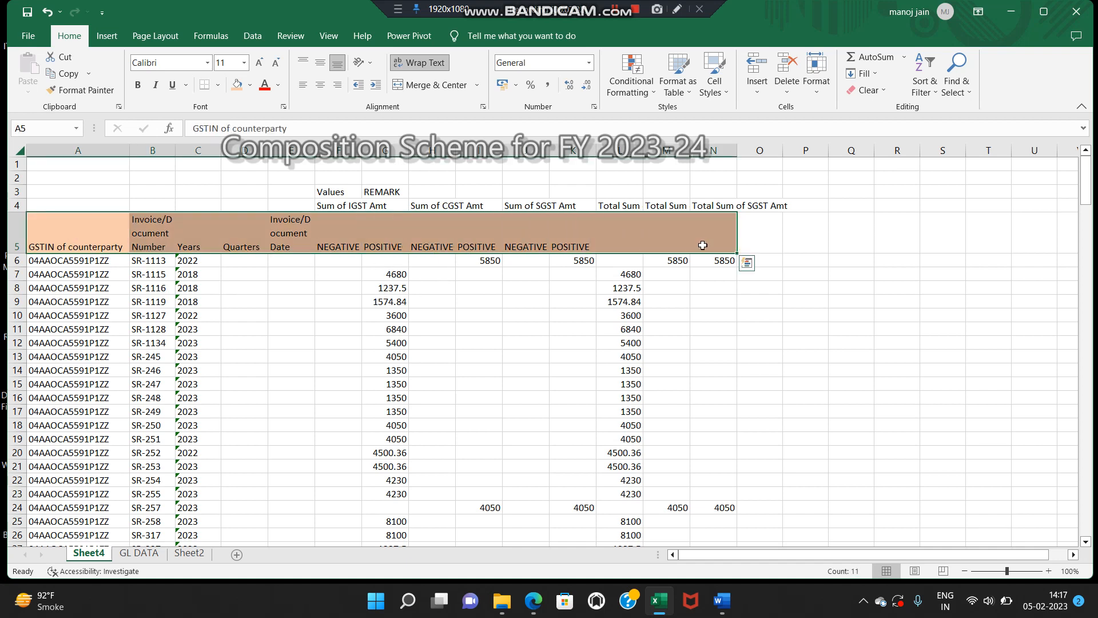
{"action": "key", "text": "ctrl+shift+l"}
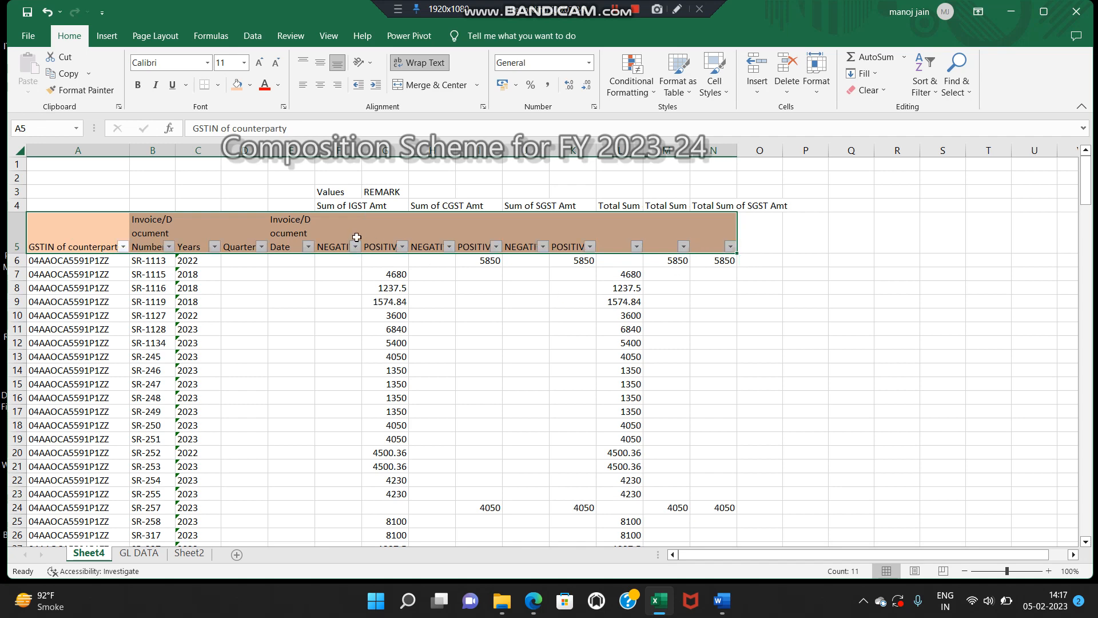
Filter the IGST NEGATIVE column F to exclude blanks.
{"action": "left_click", "coordinate": [338, 233]}
{"action": "left_click", "coordinate": [355, 246]}
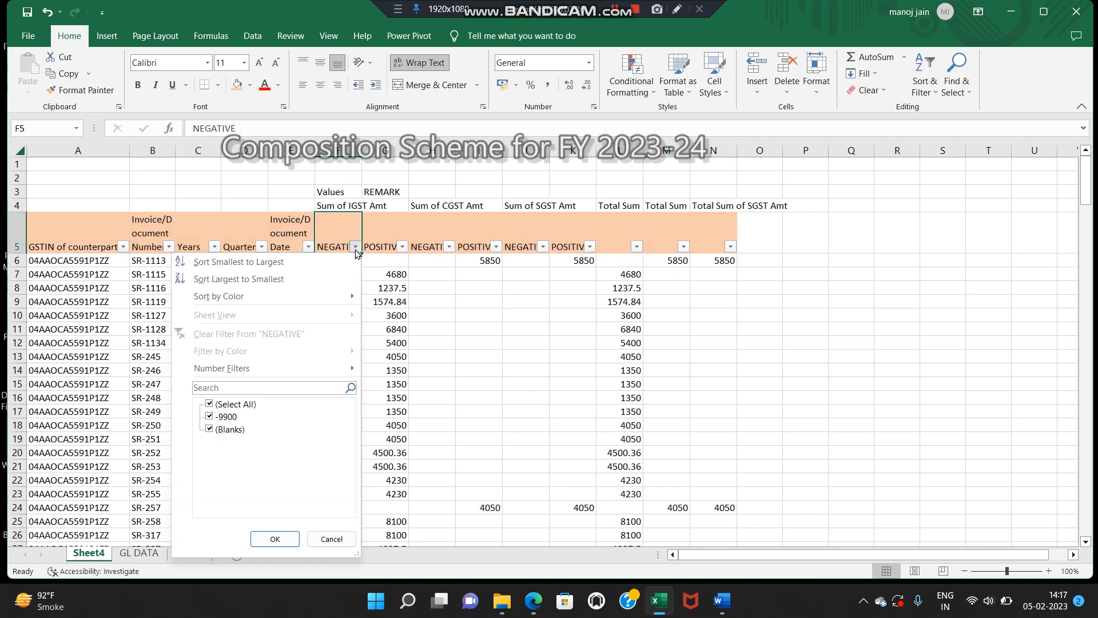
{"action": "left_click", "coordinate": [210, 429]}
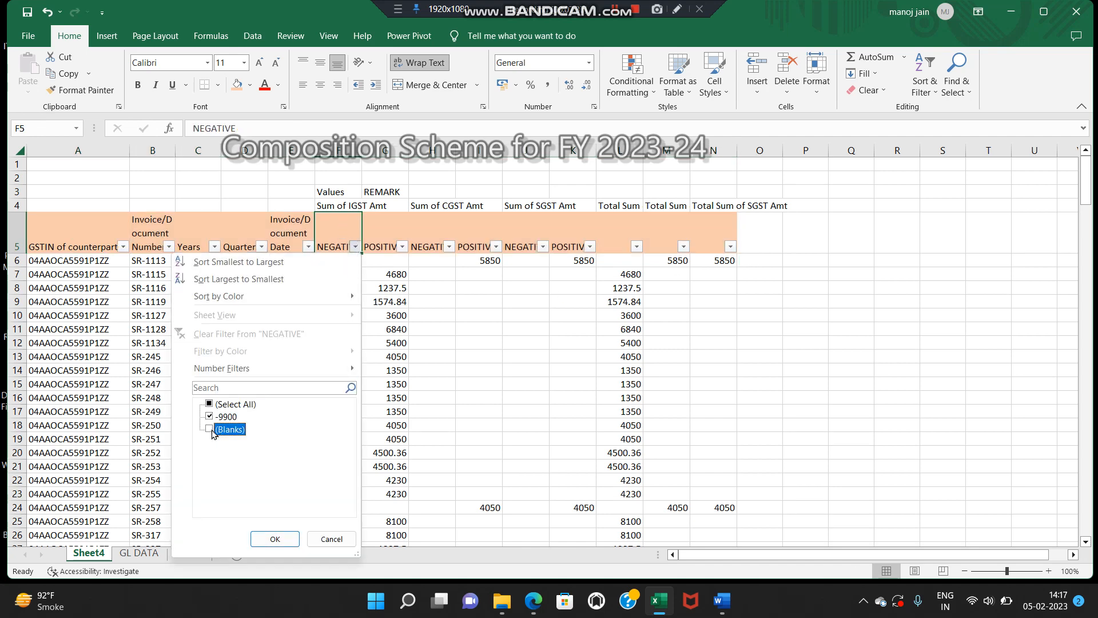
{"action": "left_click", "coordinate": [279, 539]}
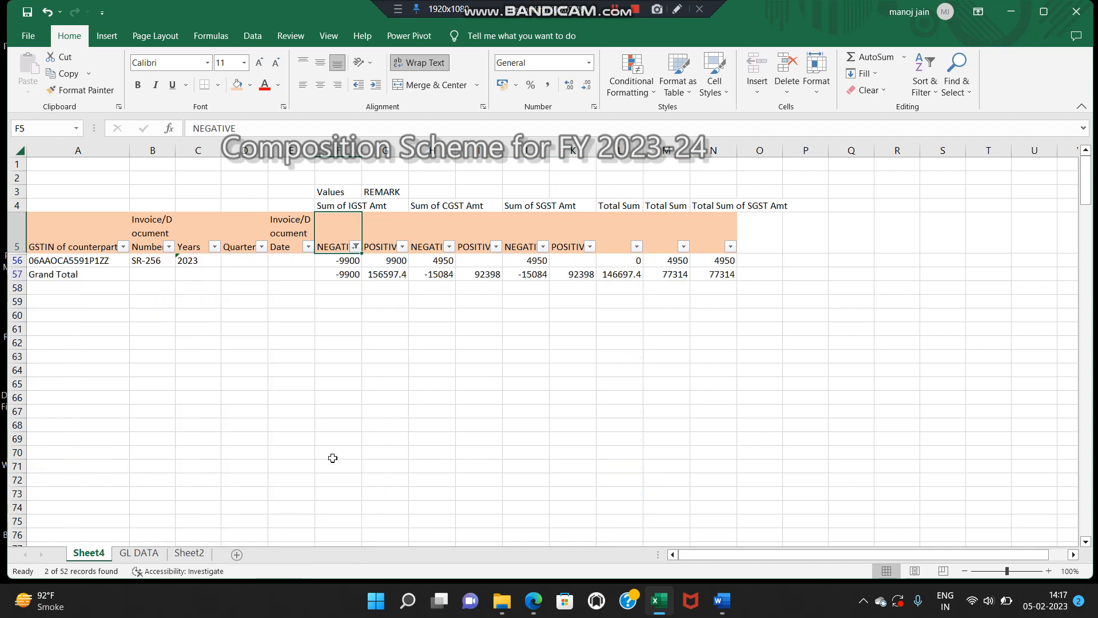
Clear the contents of the Grand Total row 57.
{"action": "left_click", "coordinate": [17, 274]}
{"action": "key", "text": "Delete"}
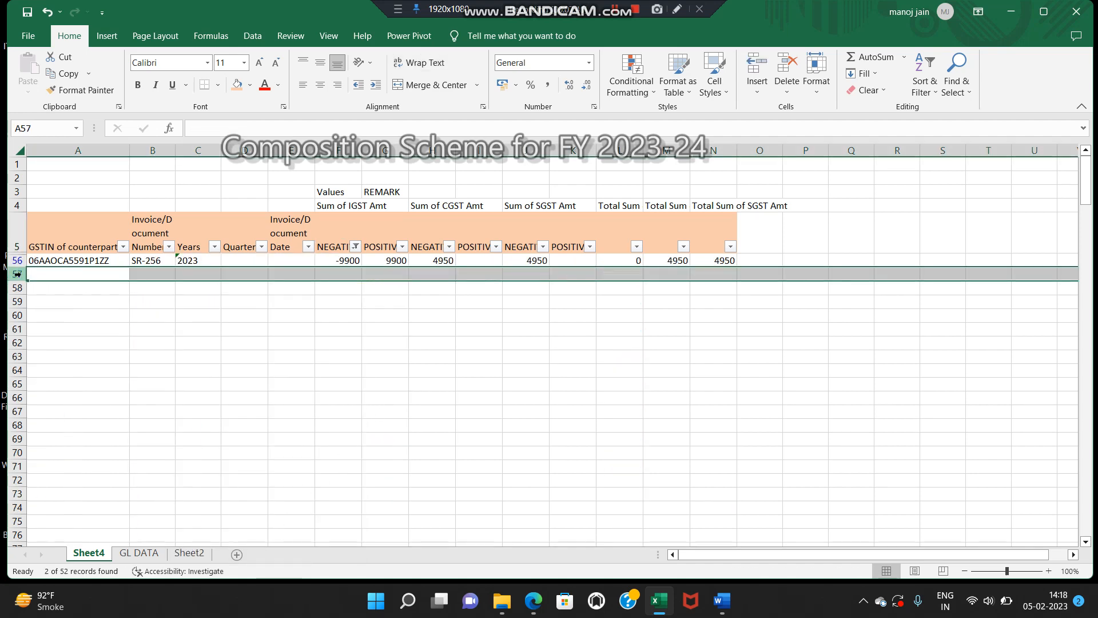
{"action": "left_click", "coordinate": [375, 367]}
Compare the negative and positive IGST, CGST and SGST amounts and the GSTIN of invoice SR-256 in row 56.
{"action": "left_click", "coordinate": [339, 261]}
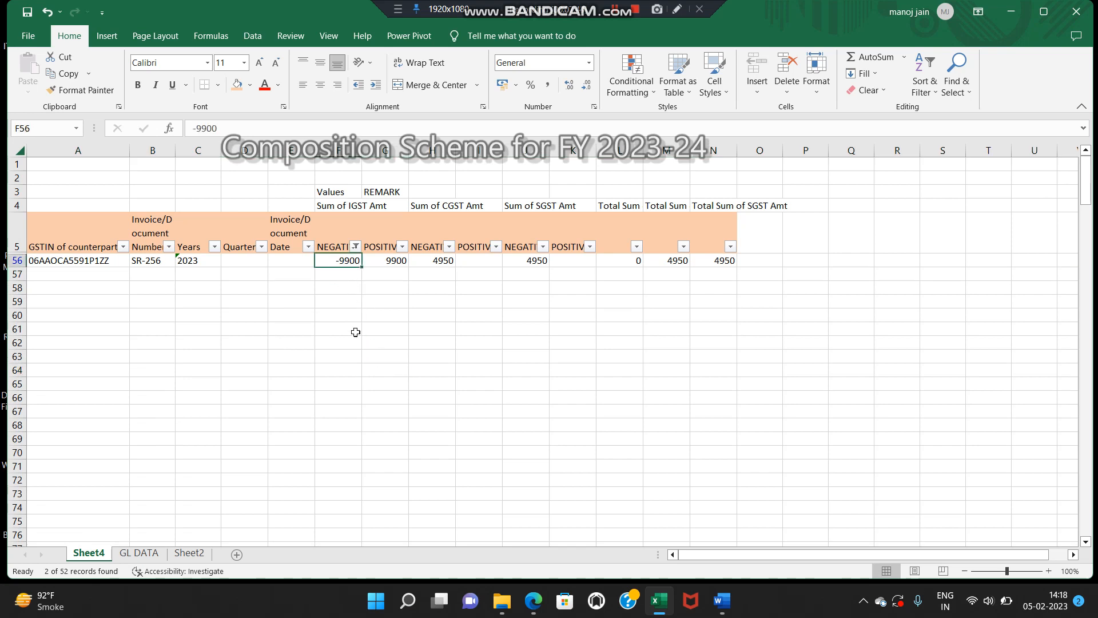
{"action": "left_click", "coordinate": [341, 207]}
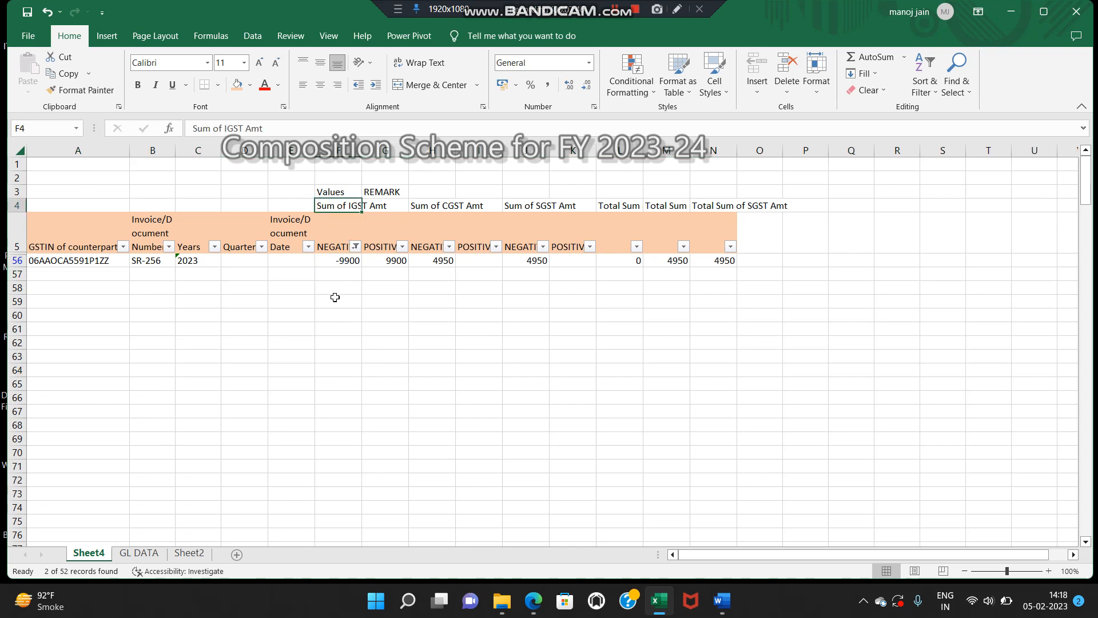
{"action": "left_click", "coordinate": [399, 263]}
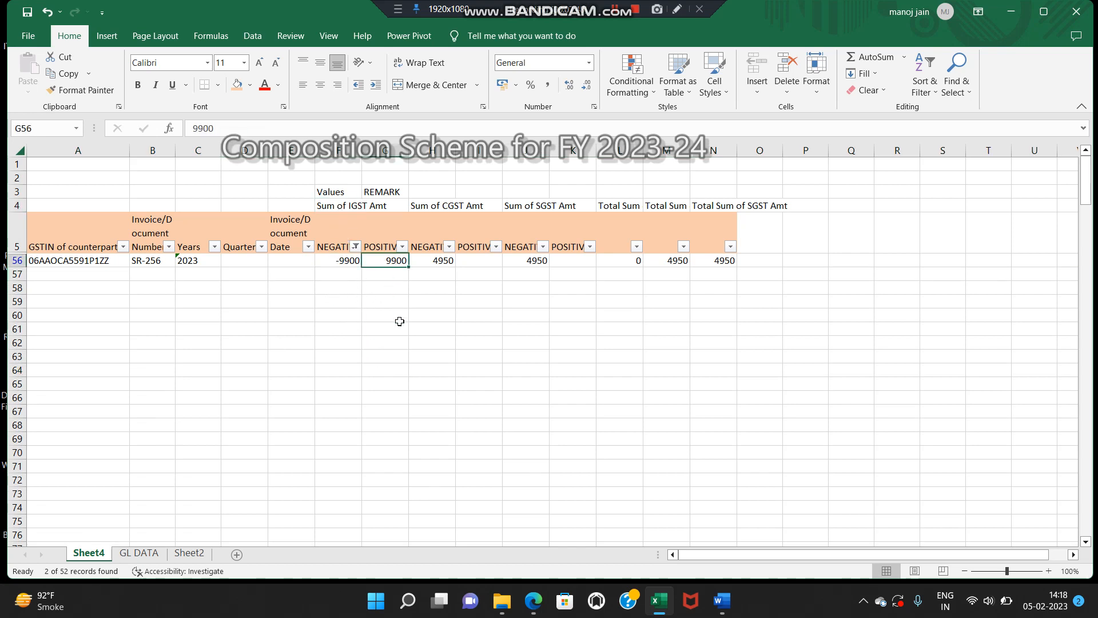
{"action": "left_click", "coordinate": [451, 219]}
{"action": "left_click", "coordinate": [443, 262]}
{"action": "left_click", "coordinate": [536, 261]}
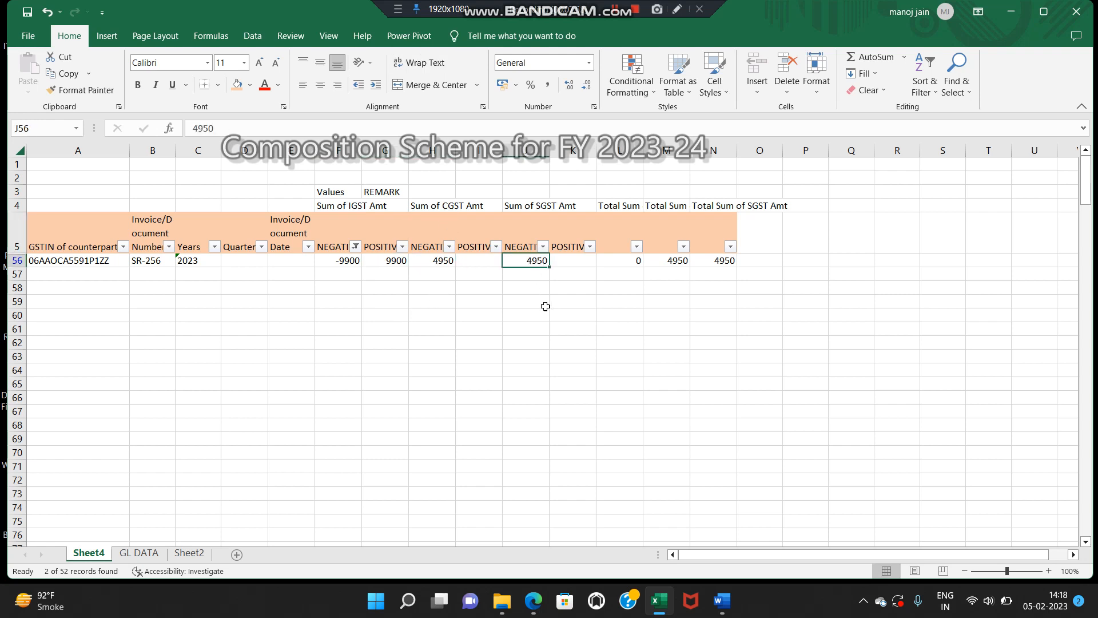
{"action": "left_click", "coordinate": [86, 264]}
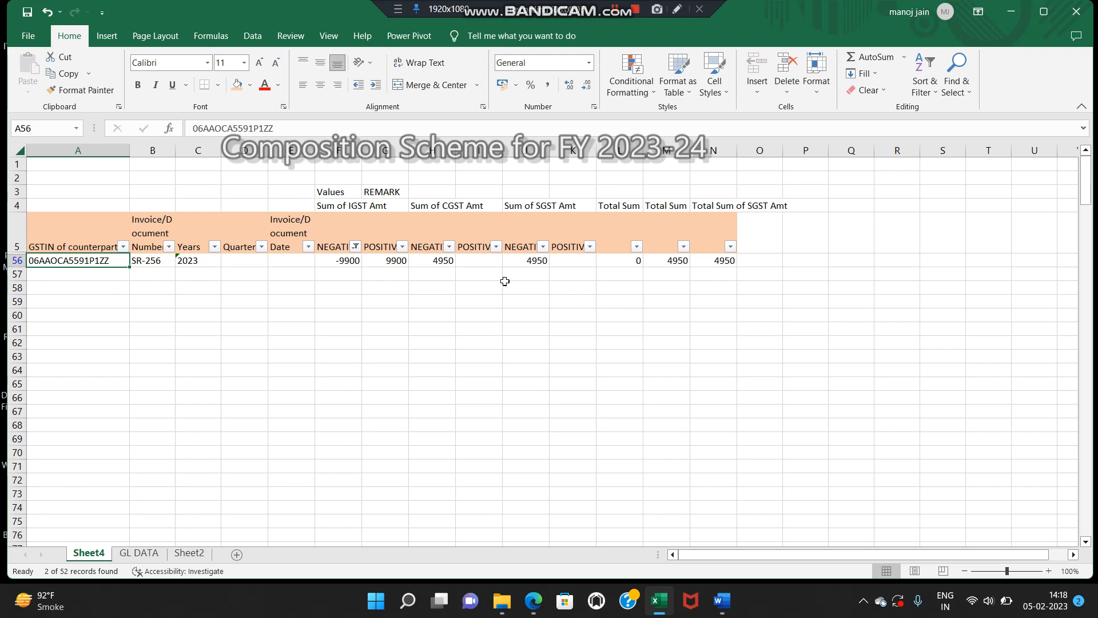
{"action": "left_click", "coordinate": [337, 264]}
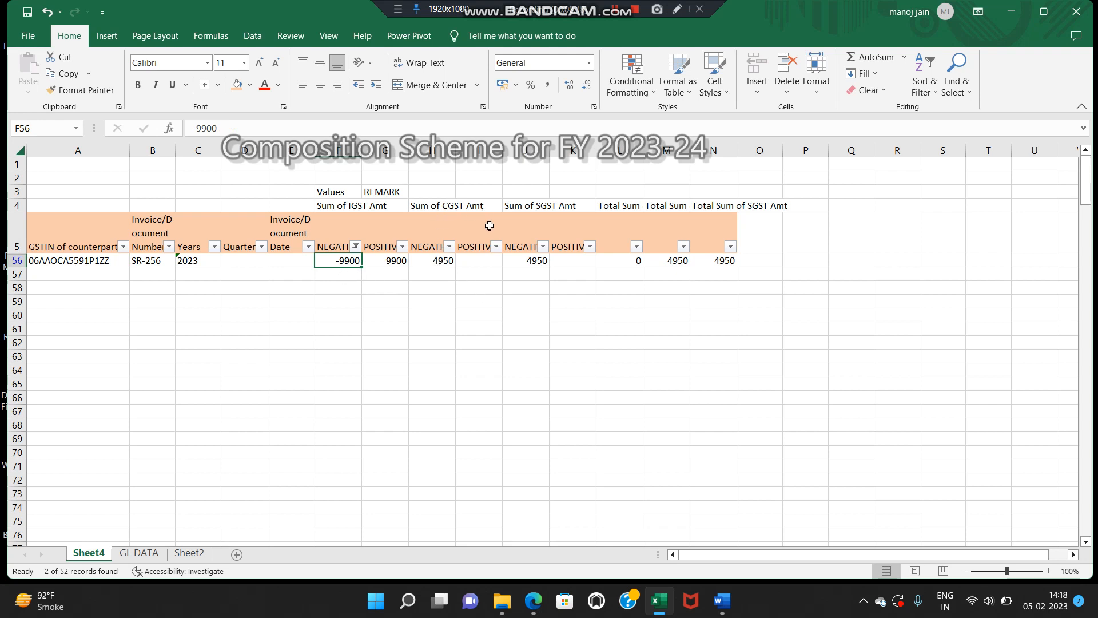
{"action": "left_click_drag", "start_coordinate": [431, 274], "coordinate": [461, 273]}
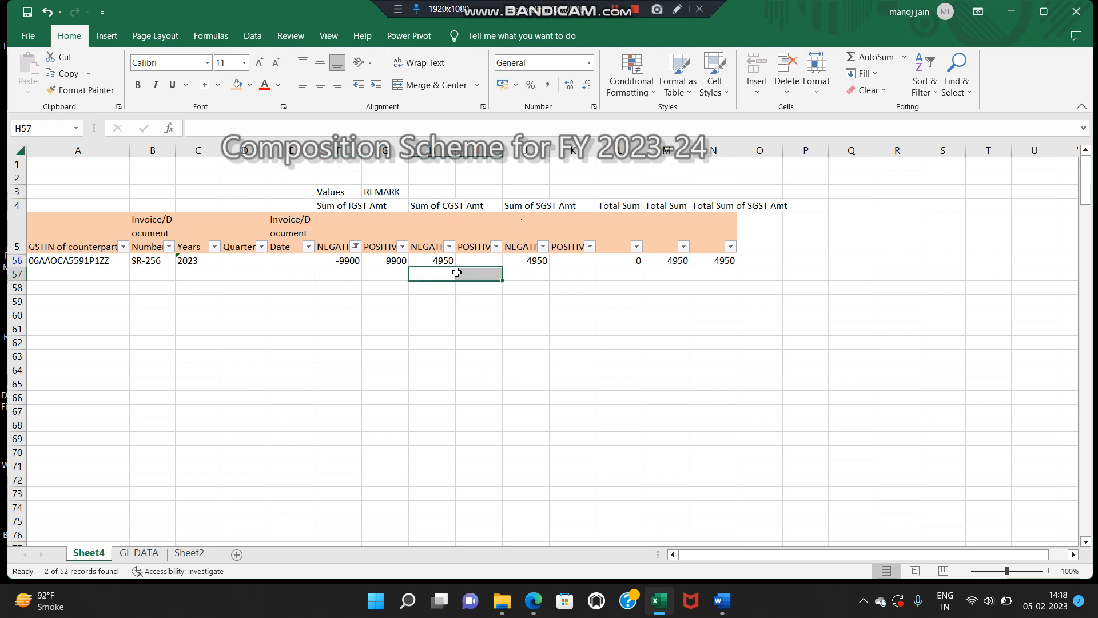
{"action": "left_click_drag", "start_coordinate": [532, 275], "coordinate": [562, 275]}
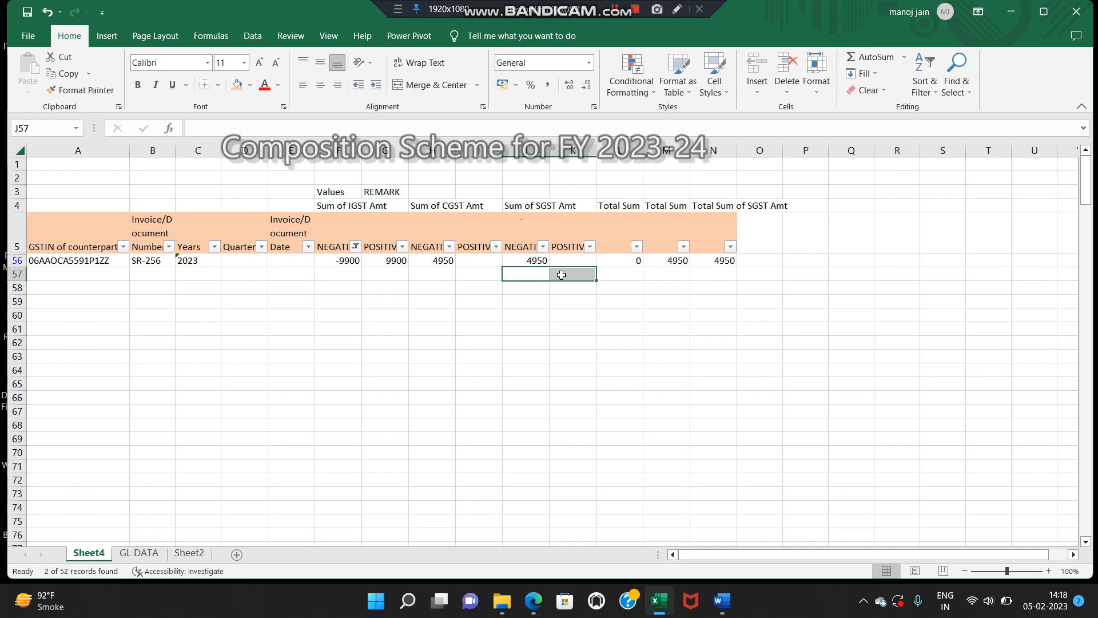
Reset the AutoFilter on header row A5:N5 of Sheet4 so that all records are shown.
{"action": "left_click_drag", "start_coordinate": [78, 239], "coordinate": [696, 243]}
{"action": "key", "text": "ctrl+shift+l"}
{"action": "key", "text": "ctrl+shift+l"}
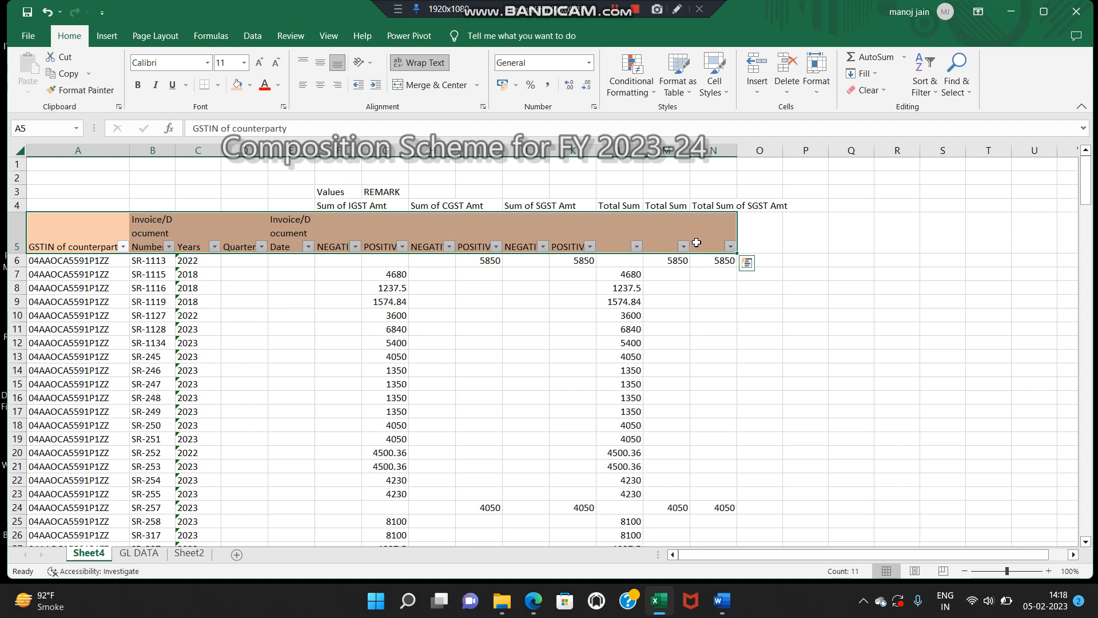
Filter the CGST NEGATIVE column H to exclude blanks.
{"action": "left_click", "coordinate": [423, 240]}
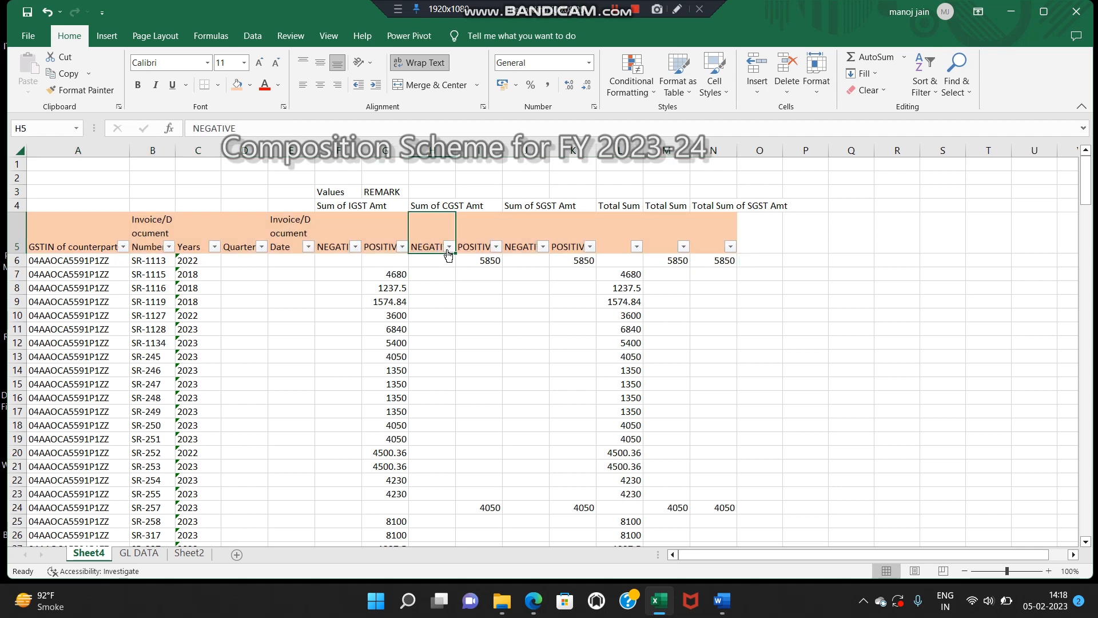
{"action": "left_click", "coordinate": [449, 246]}
{"action": "left_click", "coordinate": [324, 454]}
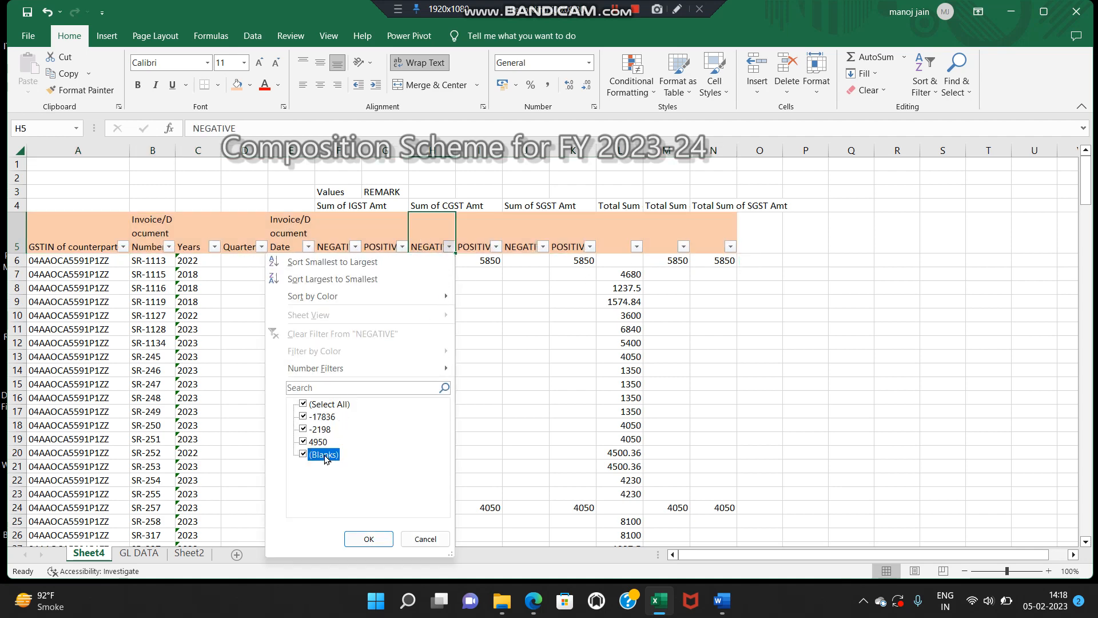
{"action": "left_click", "coordinate": [366, 537]}
{"action": "left_click", "coordinate": [486, 356]}
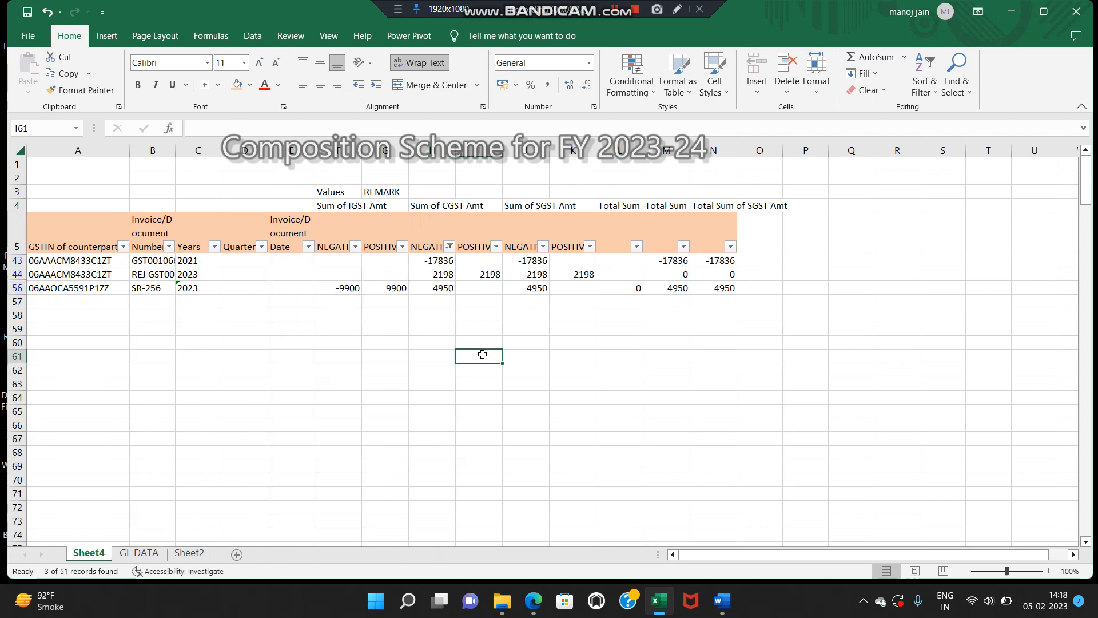
Examine the negative CGST entries in rows 43 and 44, checking their years and matching positive claims.
{"action": "left_click", "coordinate": [439, 260]}
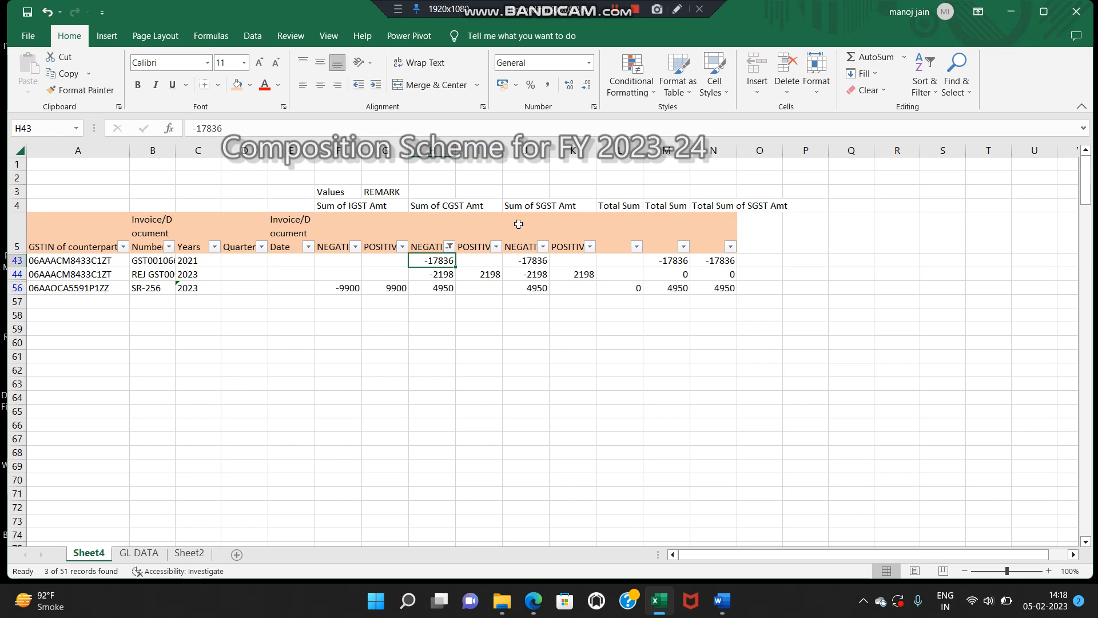
{"action": "left_click", "coordinate": [211, 263]}
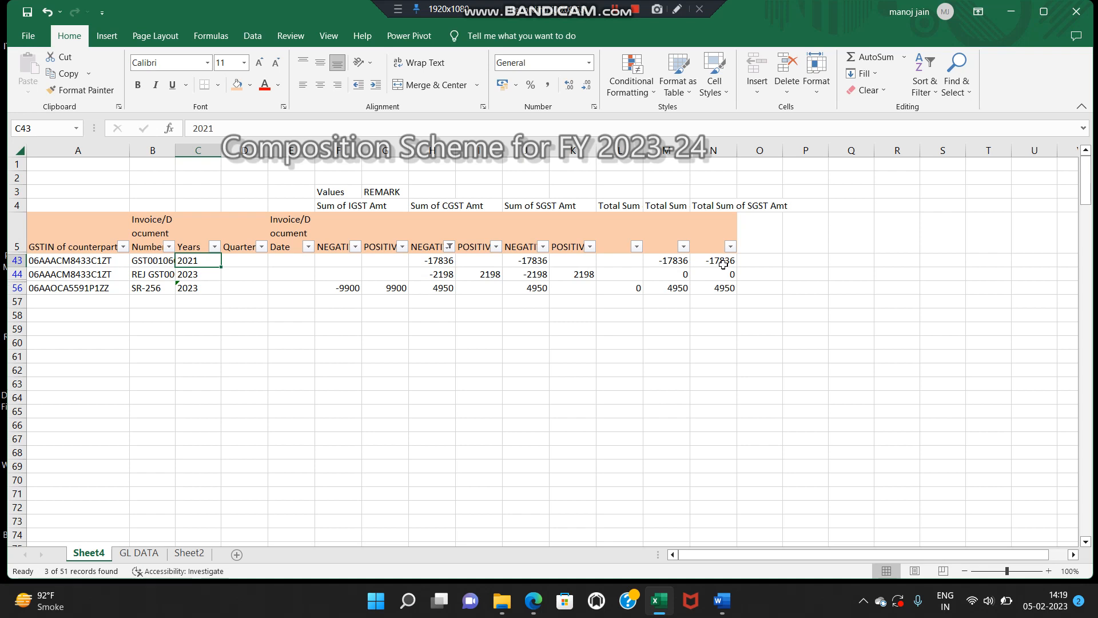
{"action": "left_click", "coordinate": [224, 331]}
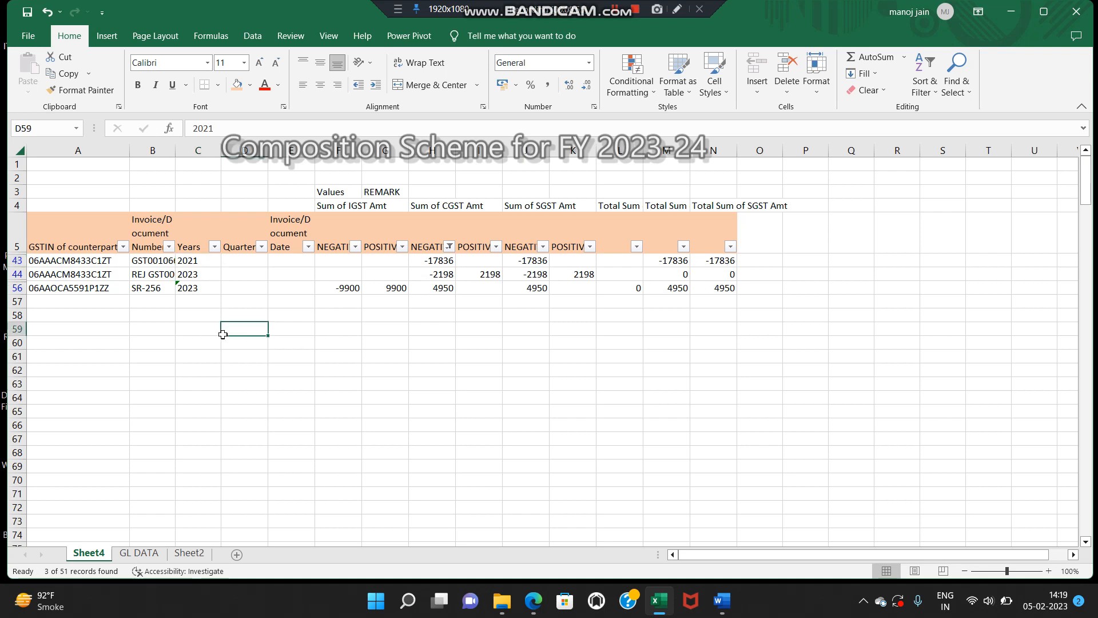
{"action": "left_click", "coordinate": [206, 279]}
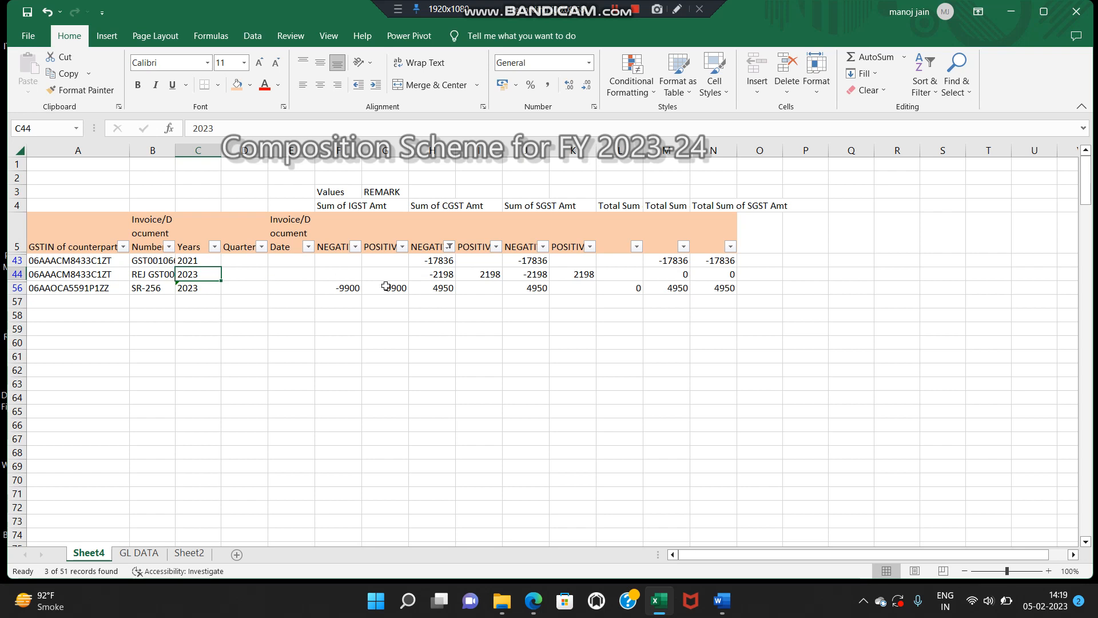